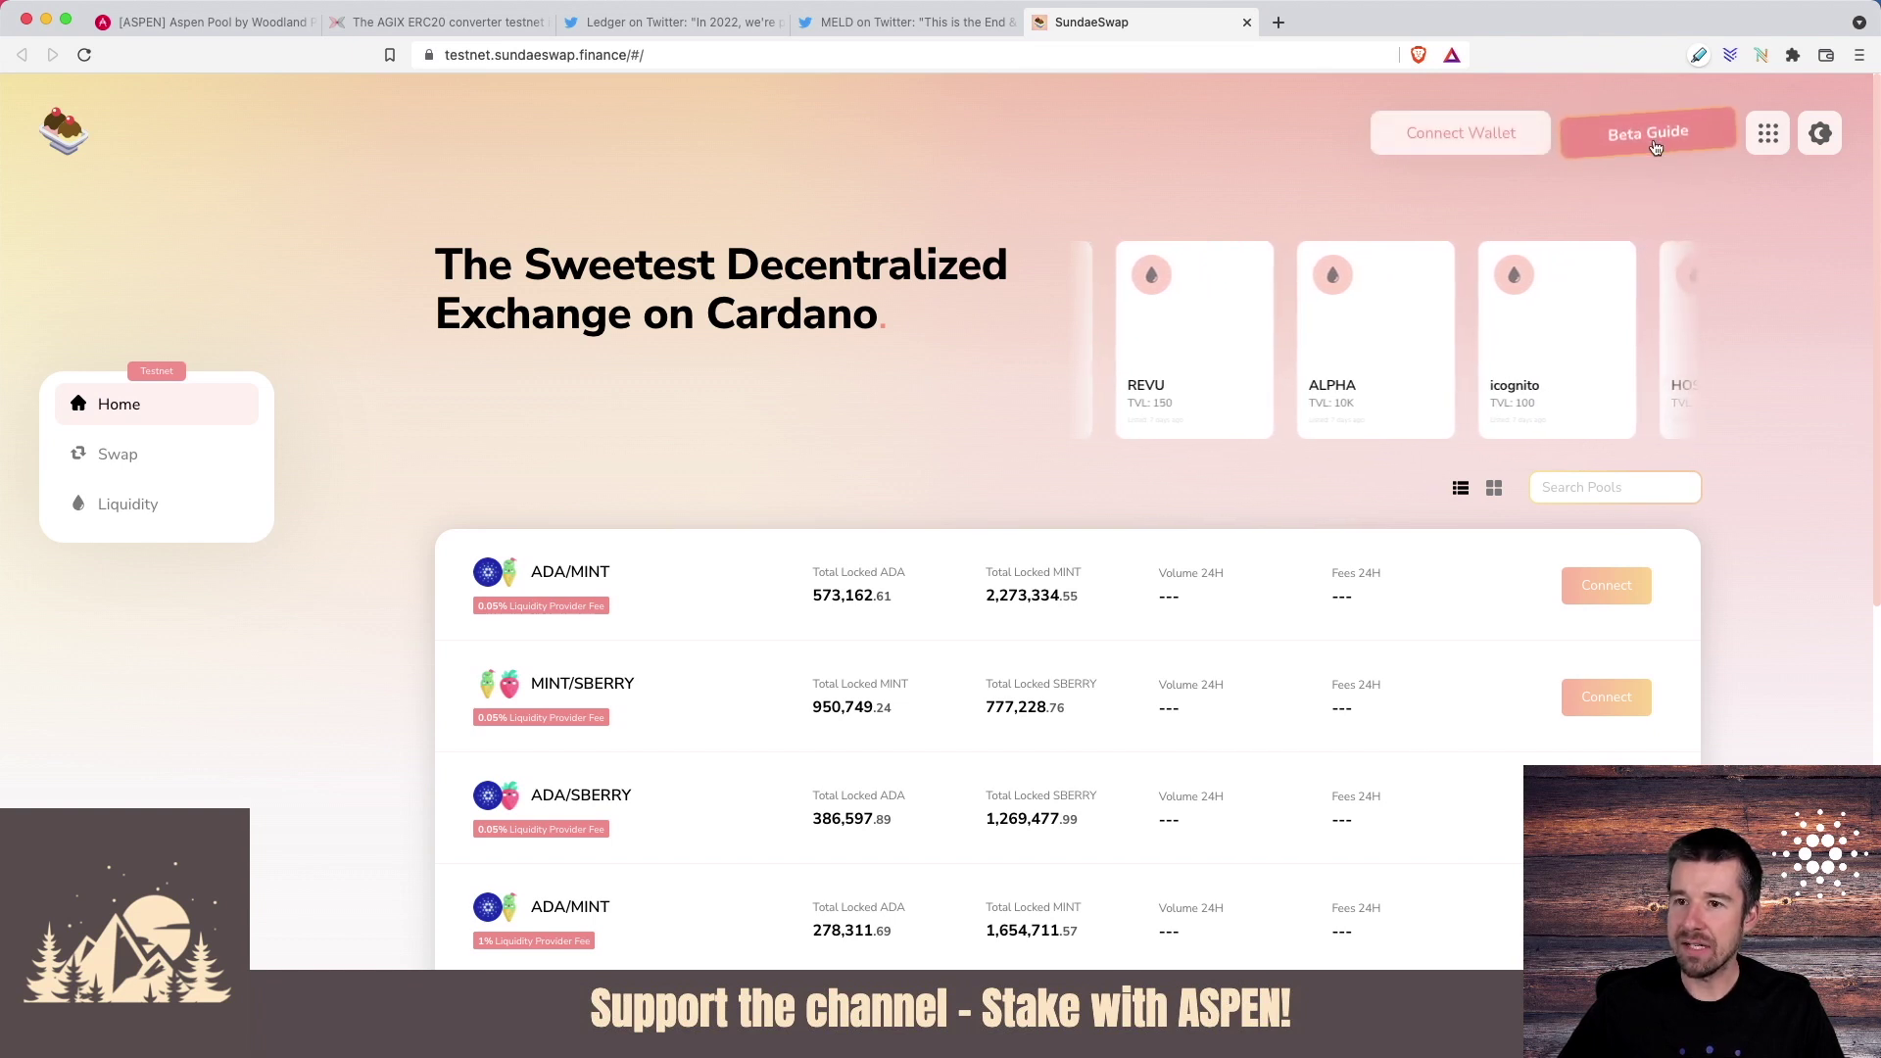
Try to connect the Nami wallet to SundaeSwap through the Beta Guide, acknowledging the public testnet beta.
left_click(1651, 139)
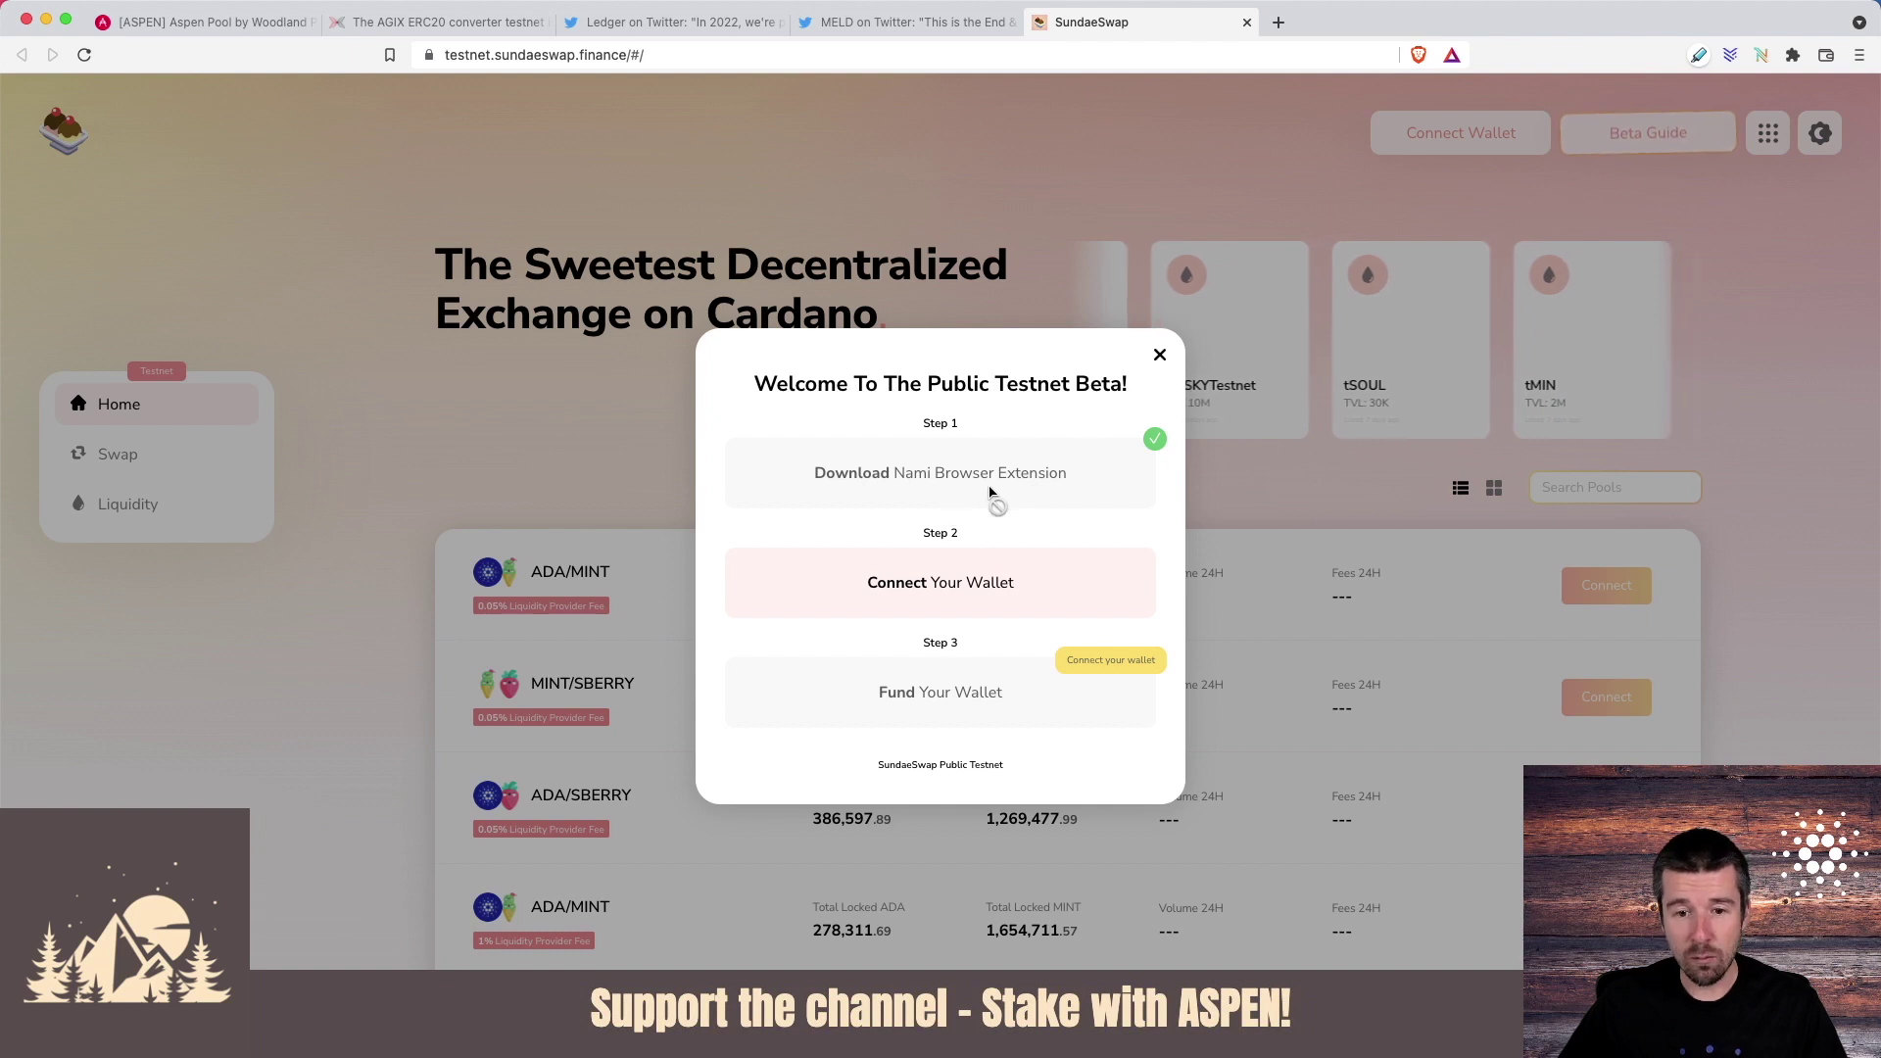
left_click(1034, 588)
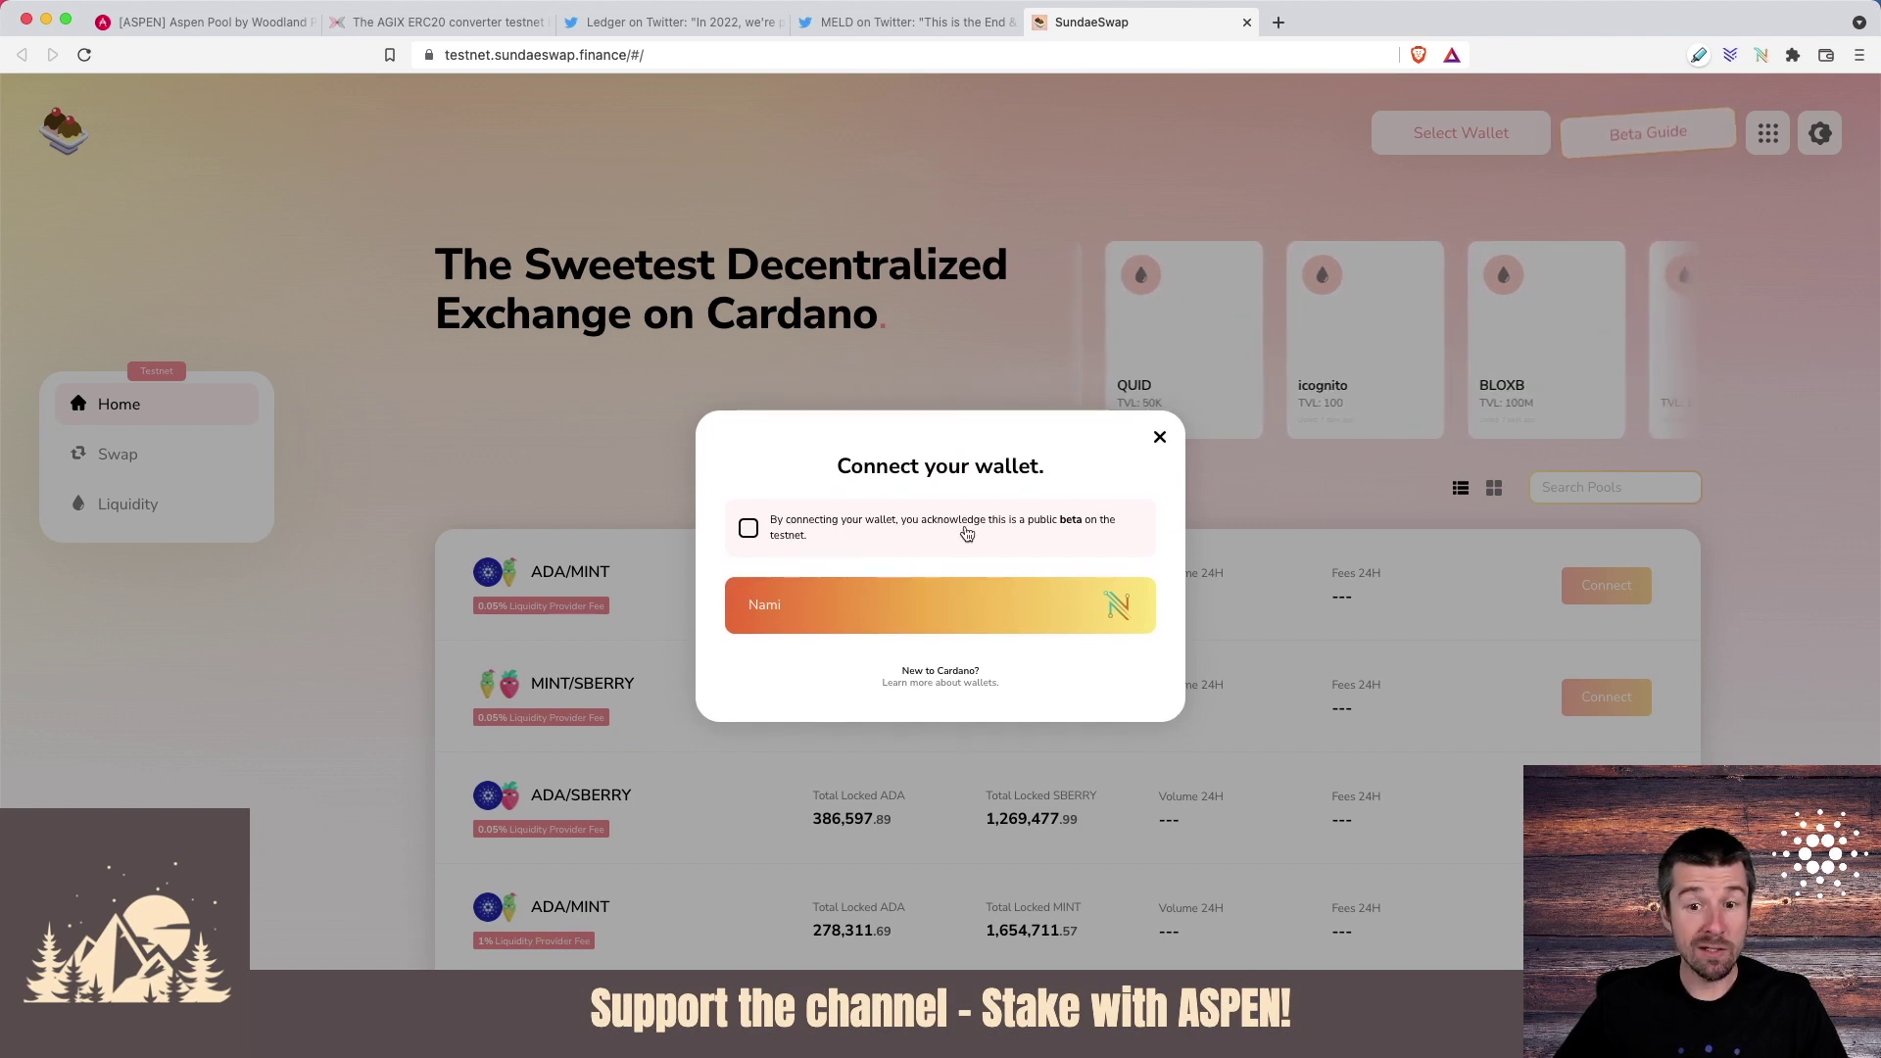
left_click(749, 529)
left_click(900, 613)
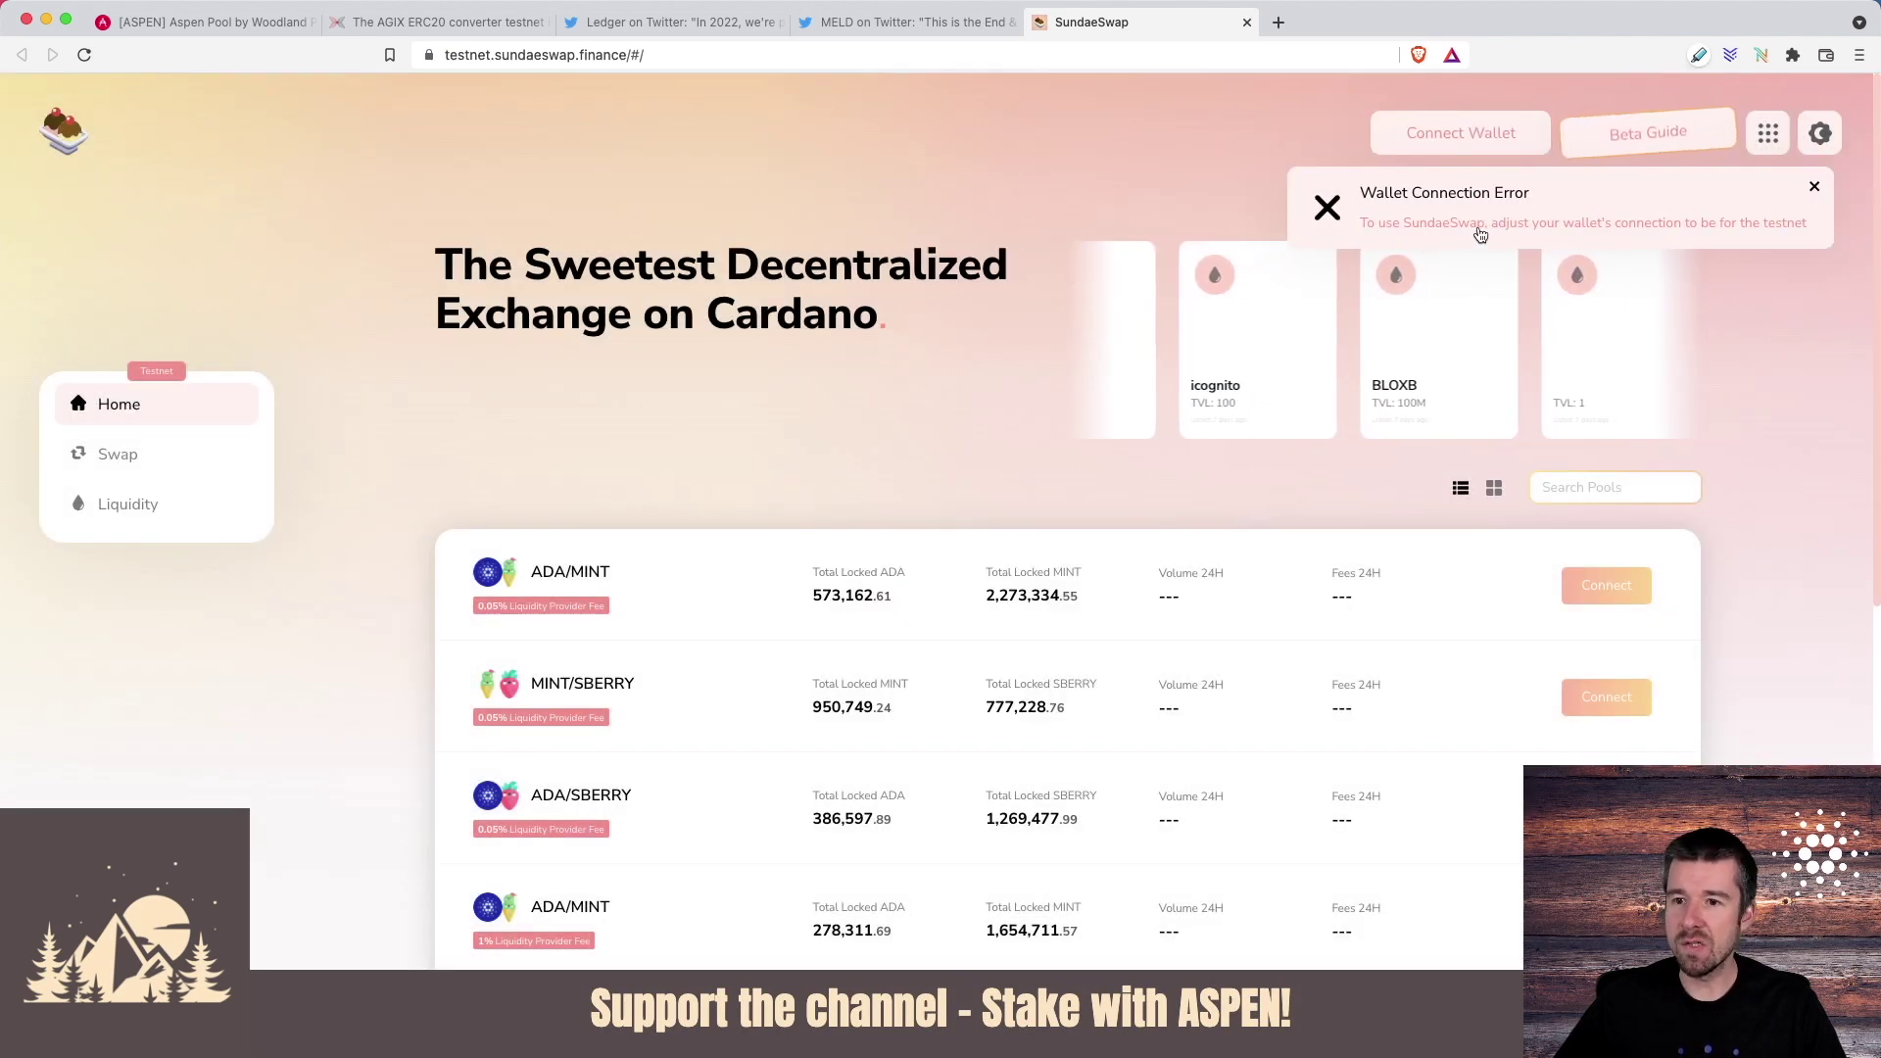
Switch the Nami wallet's network from Mainnet to Testnet in its settings and close the wallet.
left_click(1761, 56)
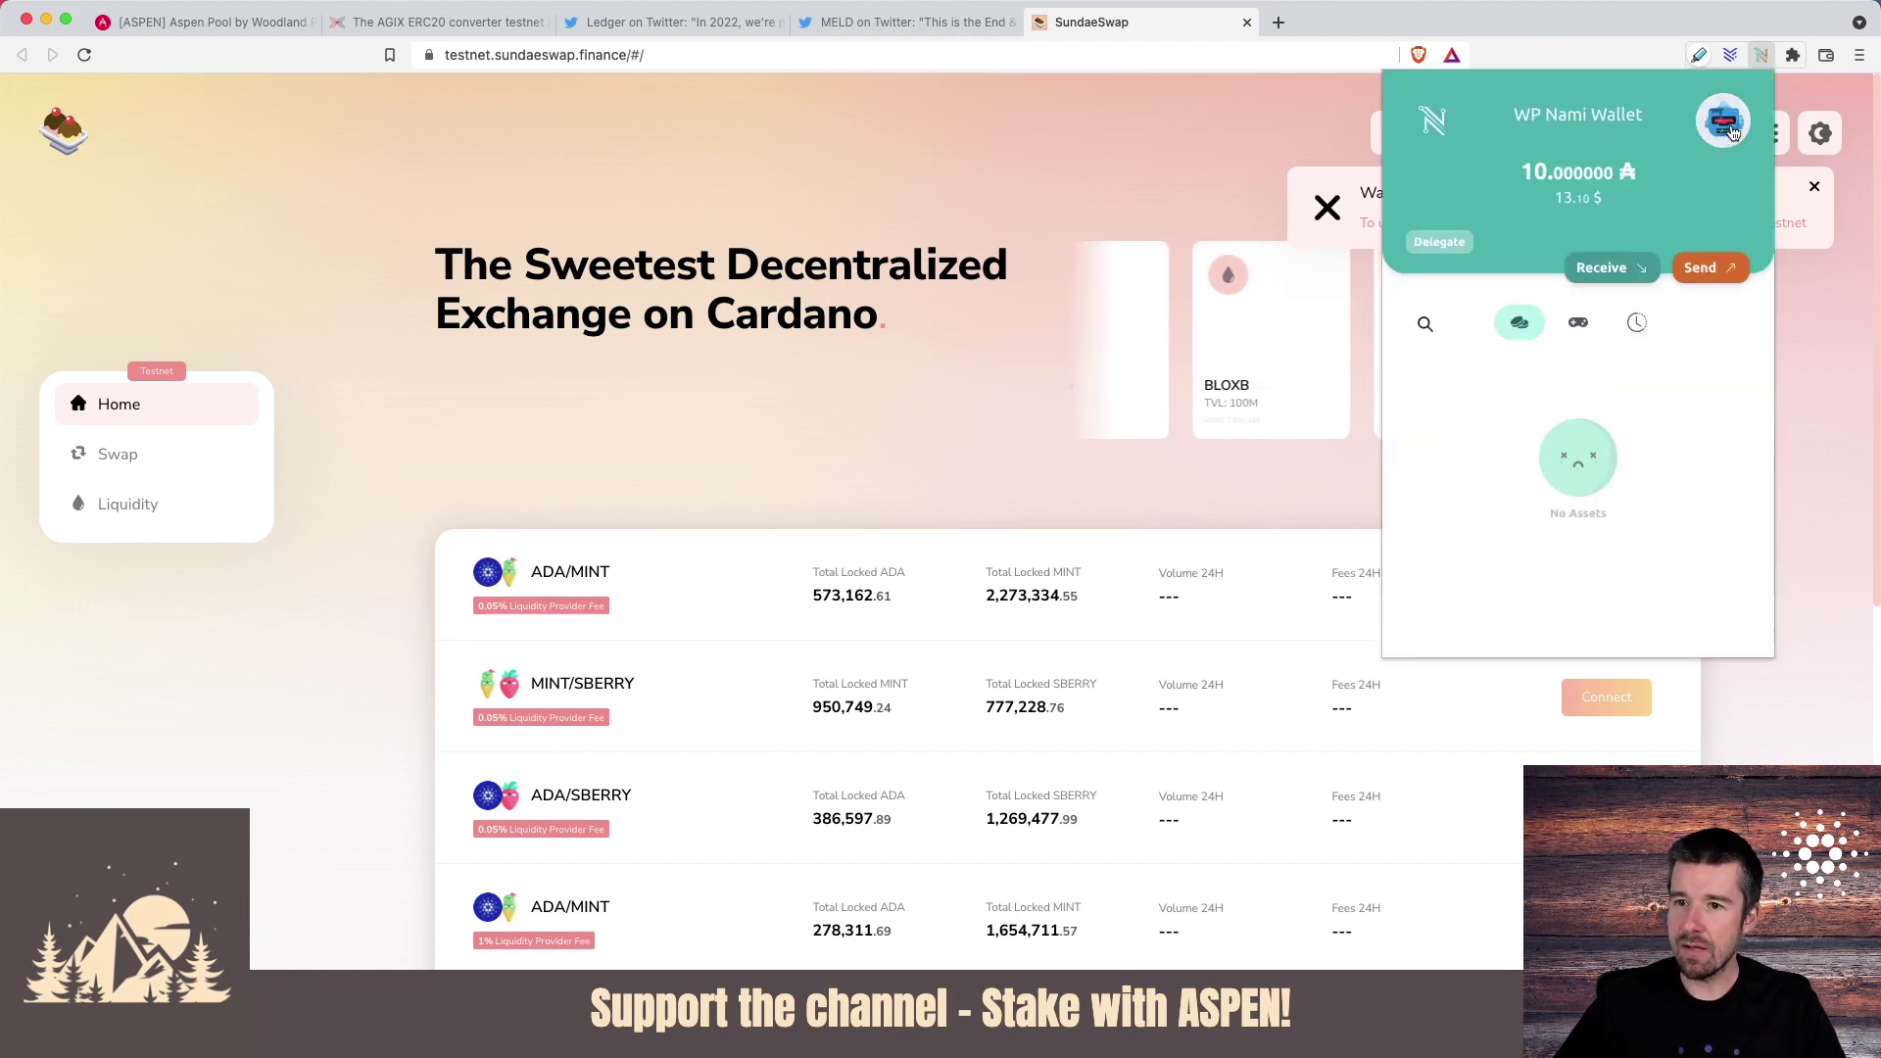
left_click(1730, 132)
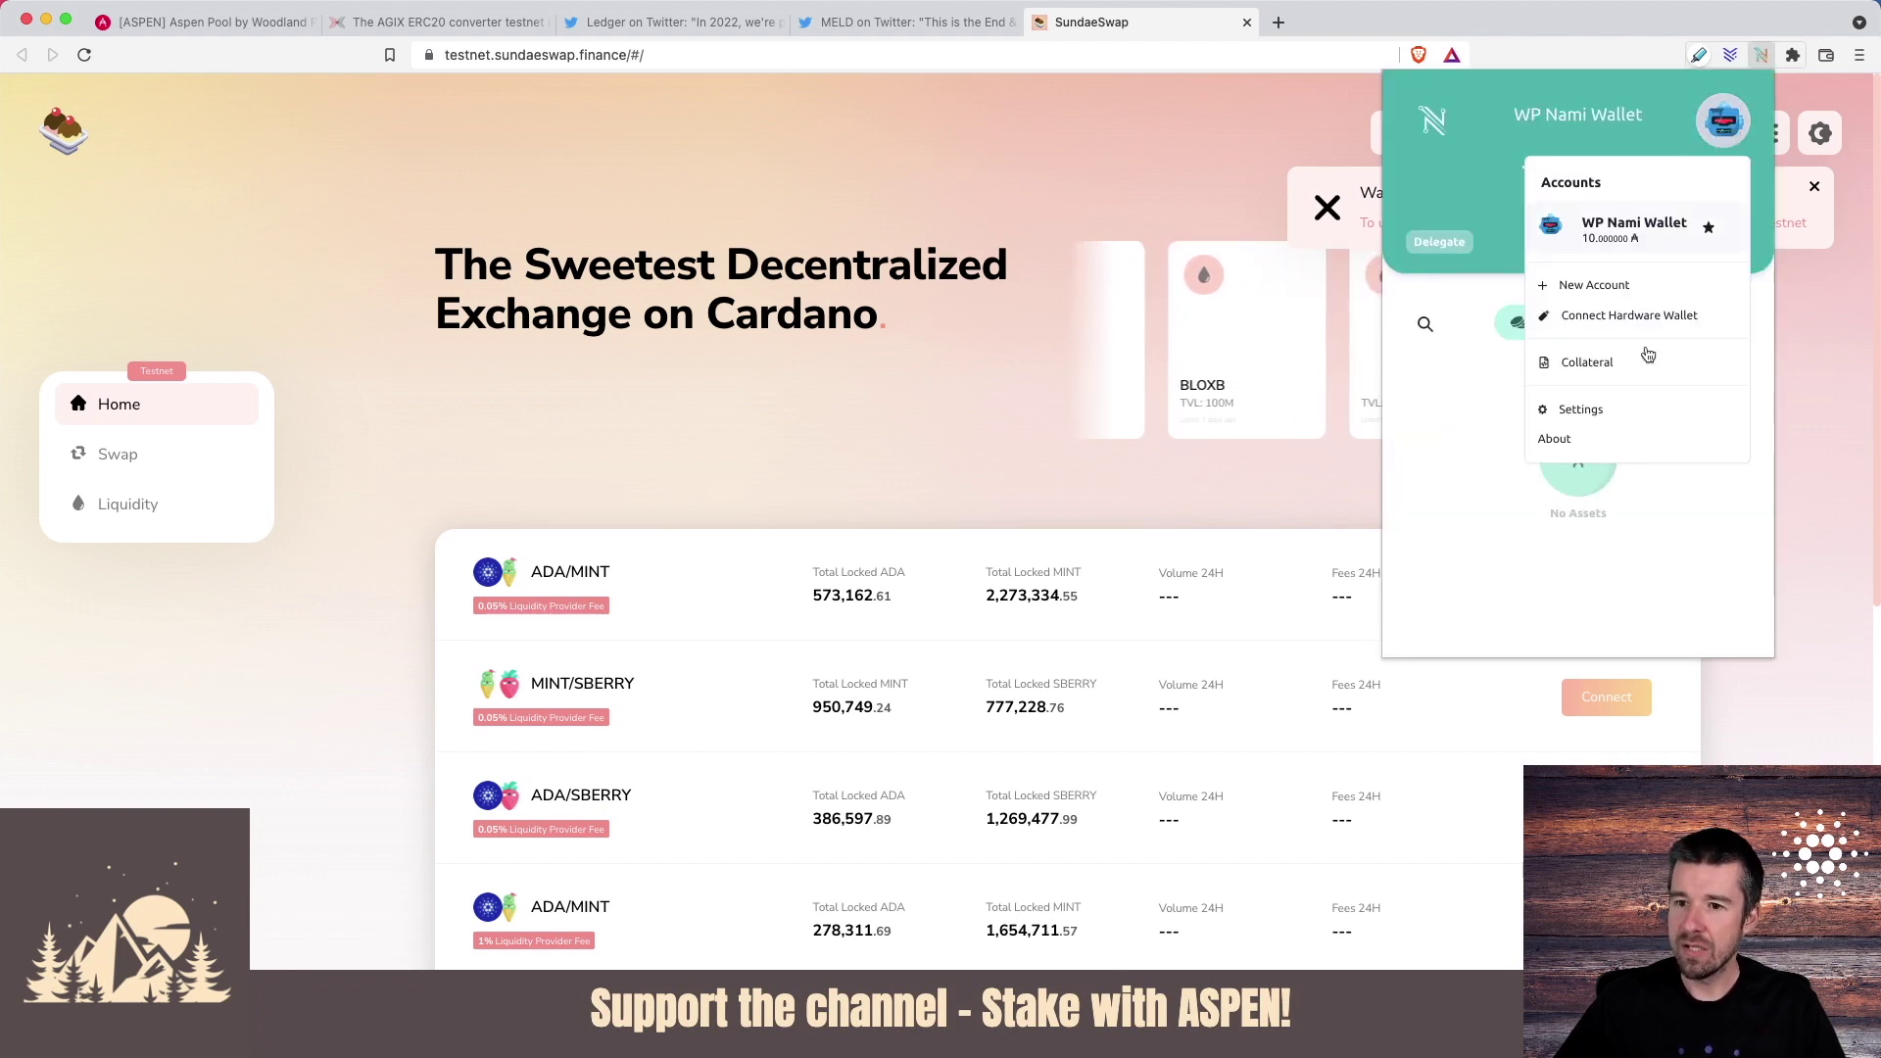
left_click(1578, 410)
left_click(1506, 345)
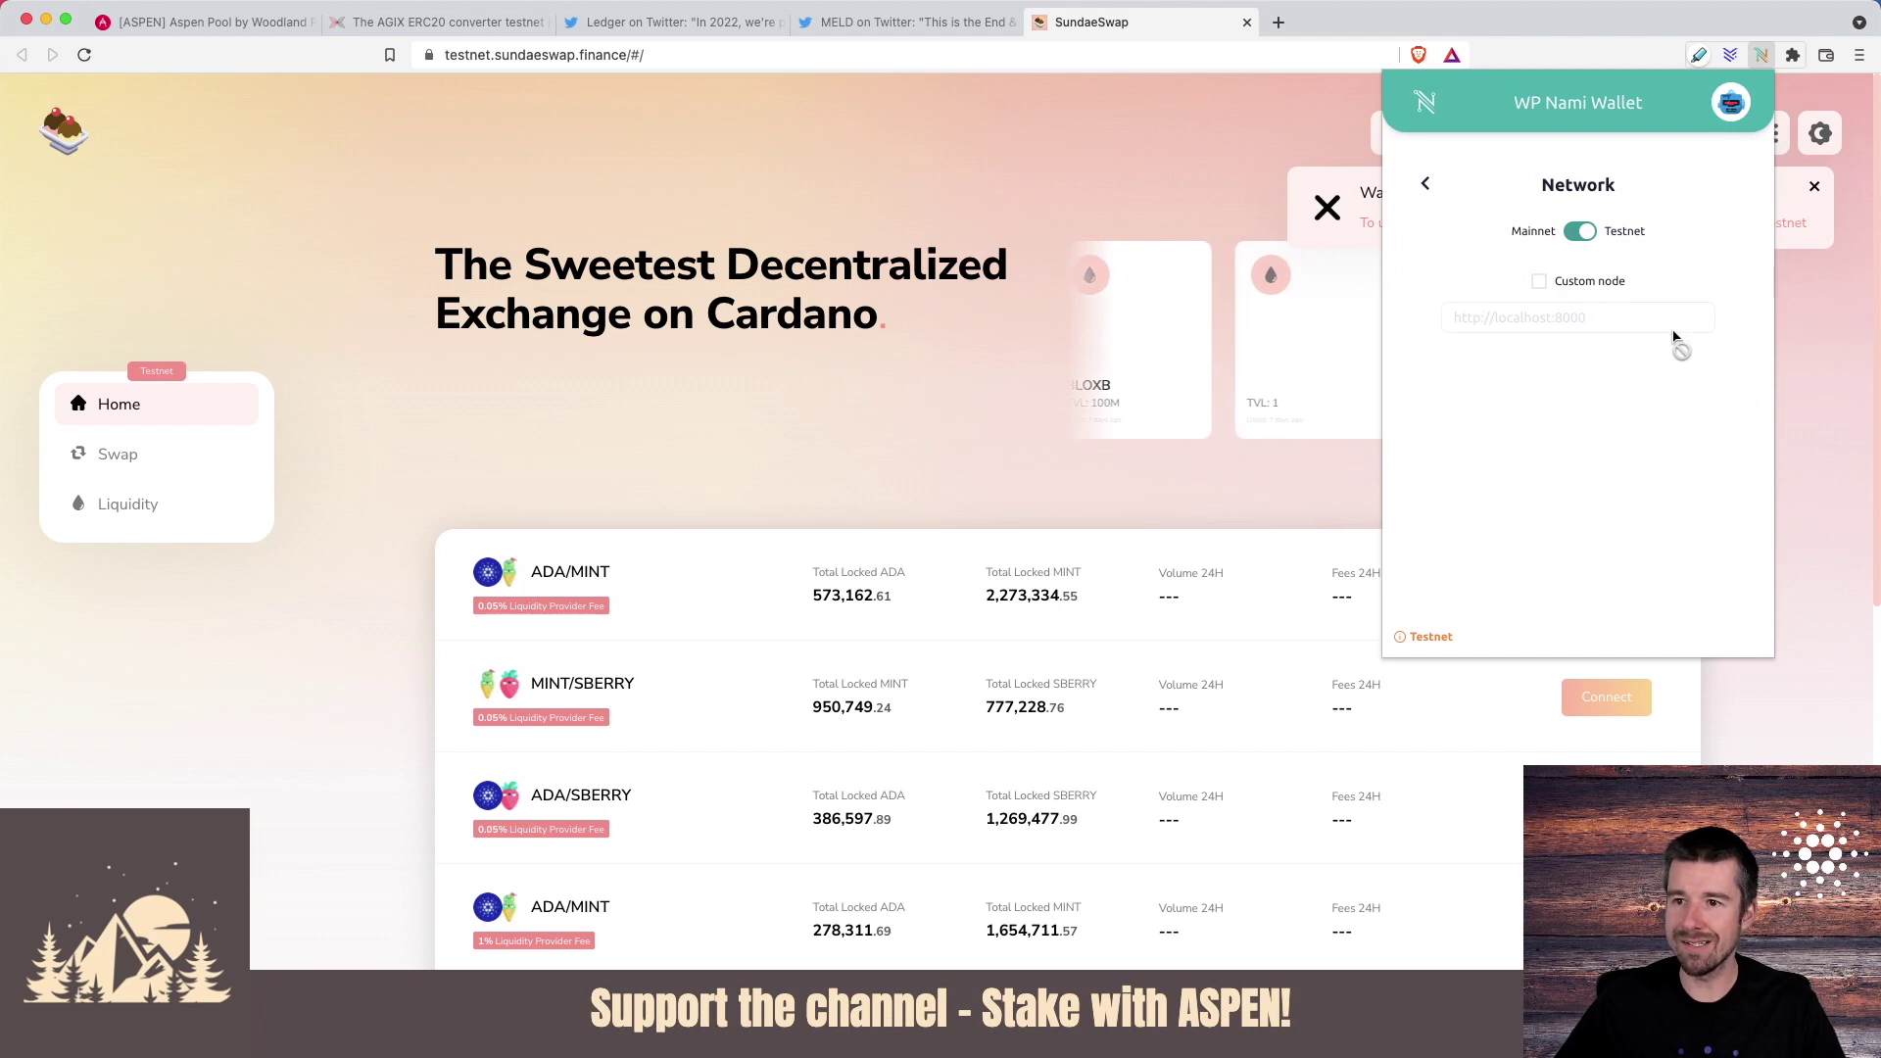
left_click(1760, 62)
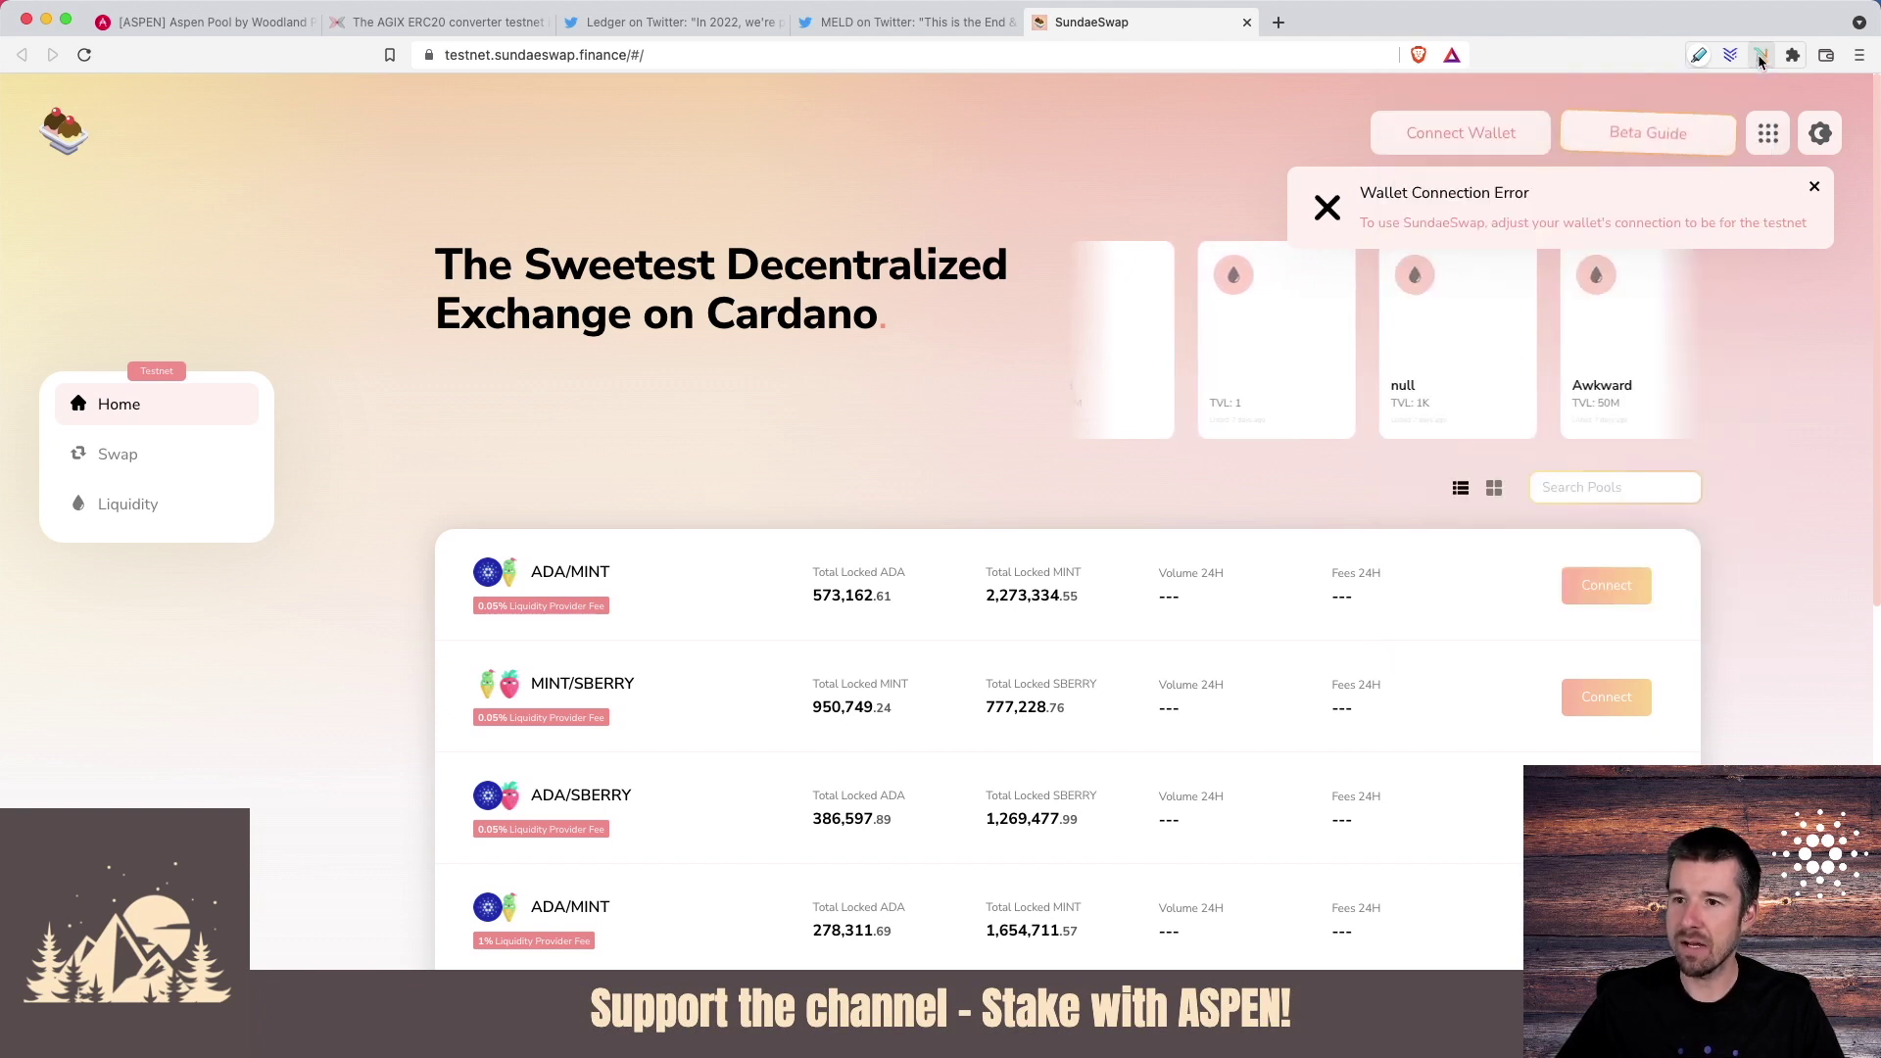
Connect the Nami wallet through the Beta Guide, accepting the testnet beta acknowledgement and granting the site access.
left_click(1614, 139)
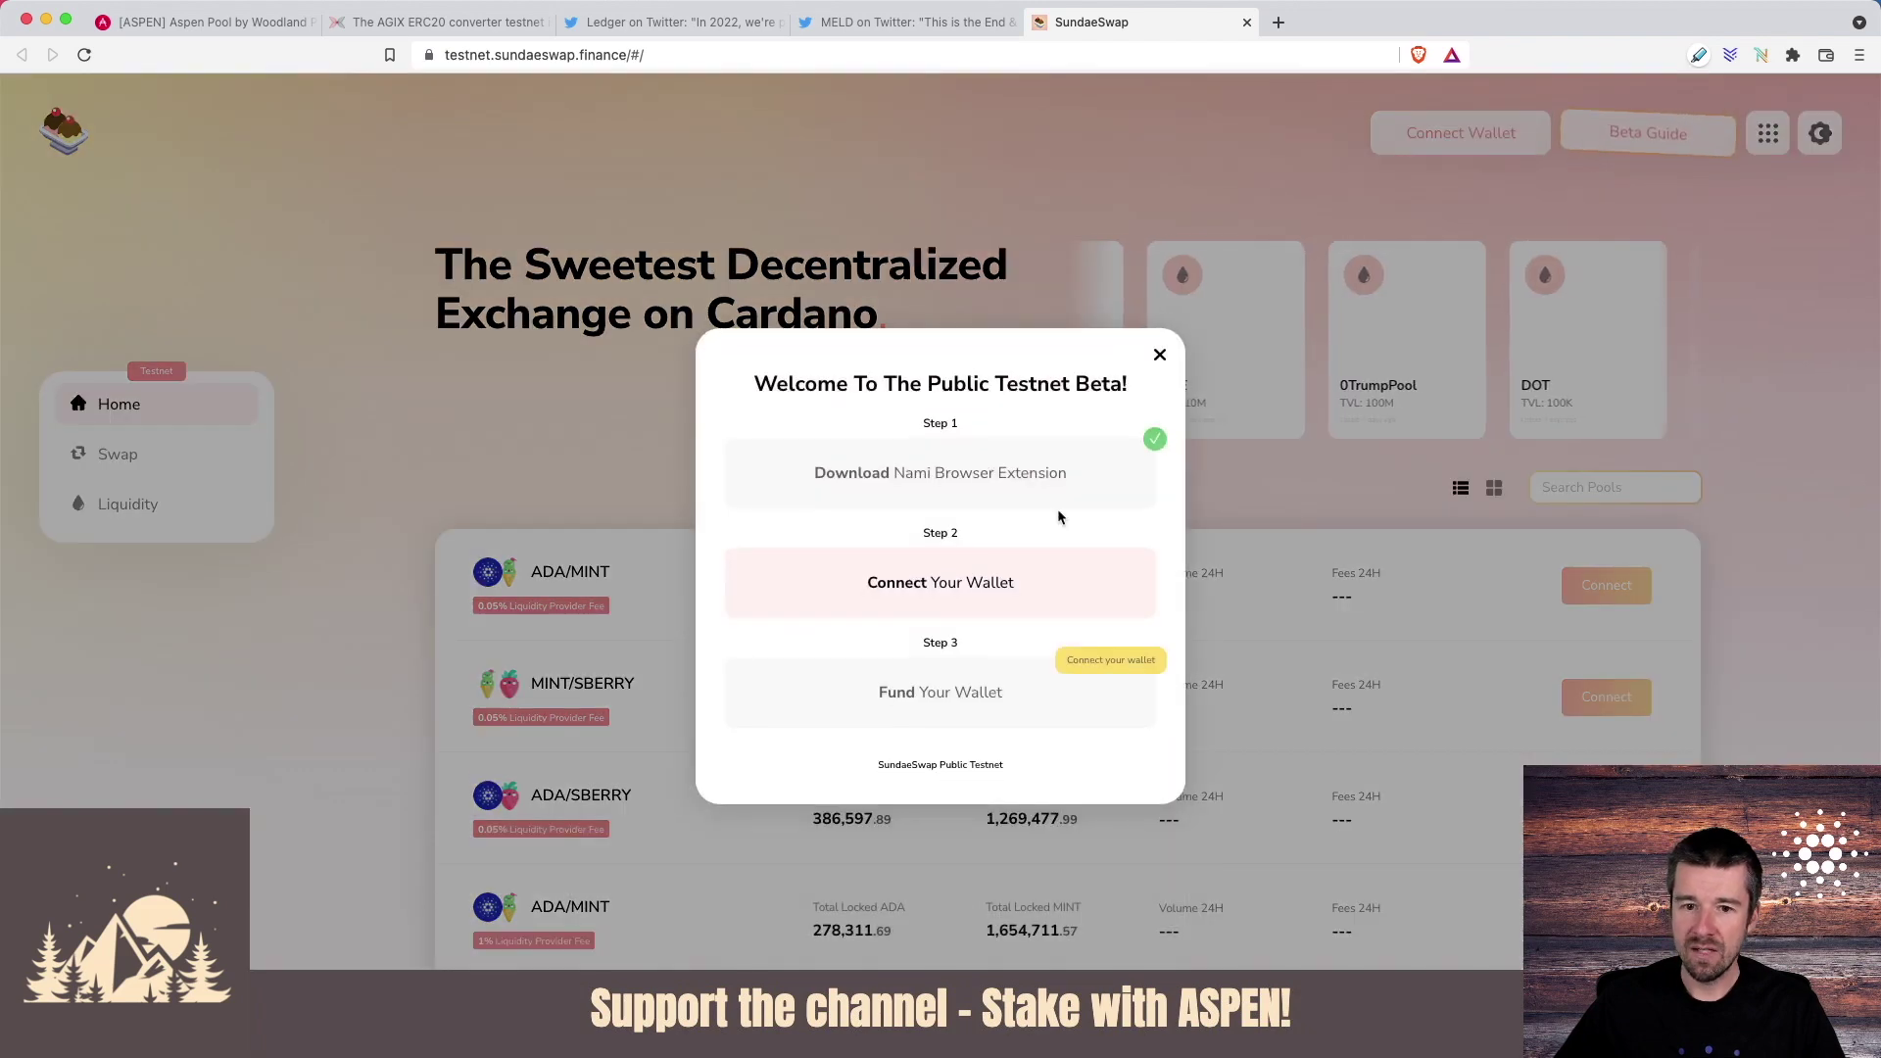
left_click(957, 588)
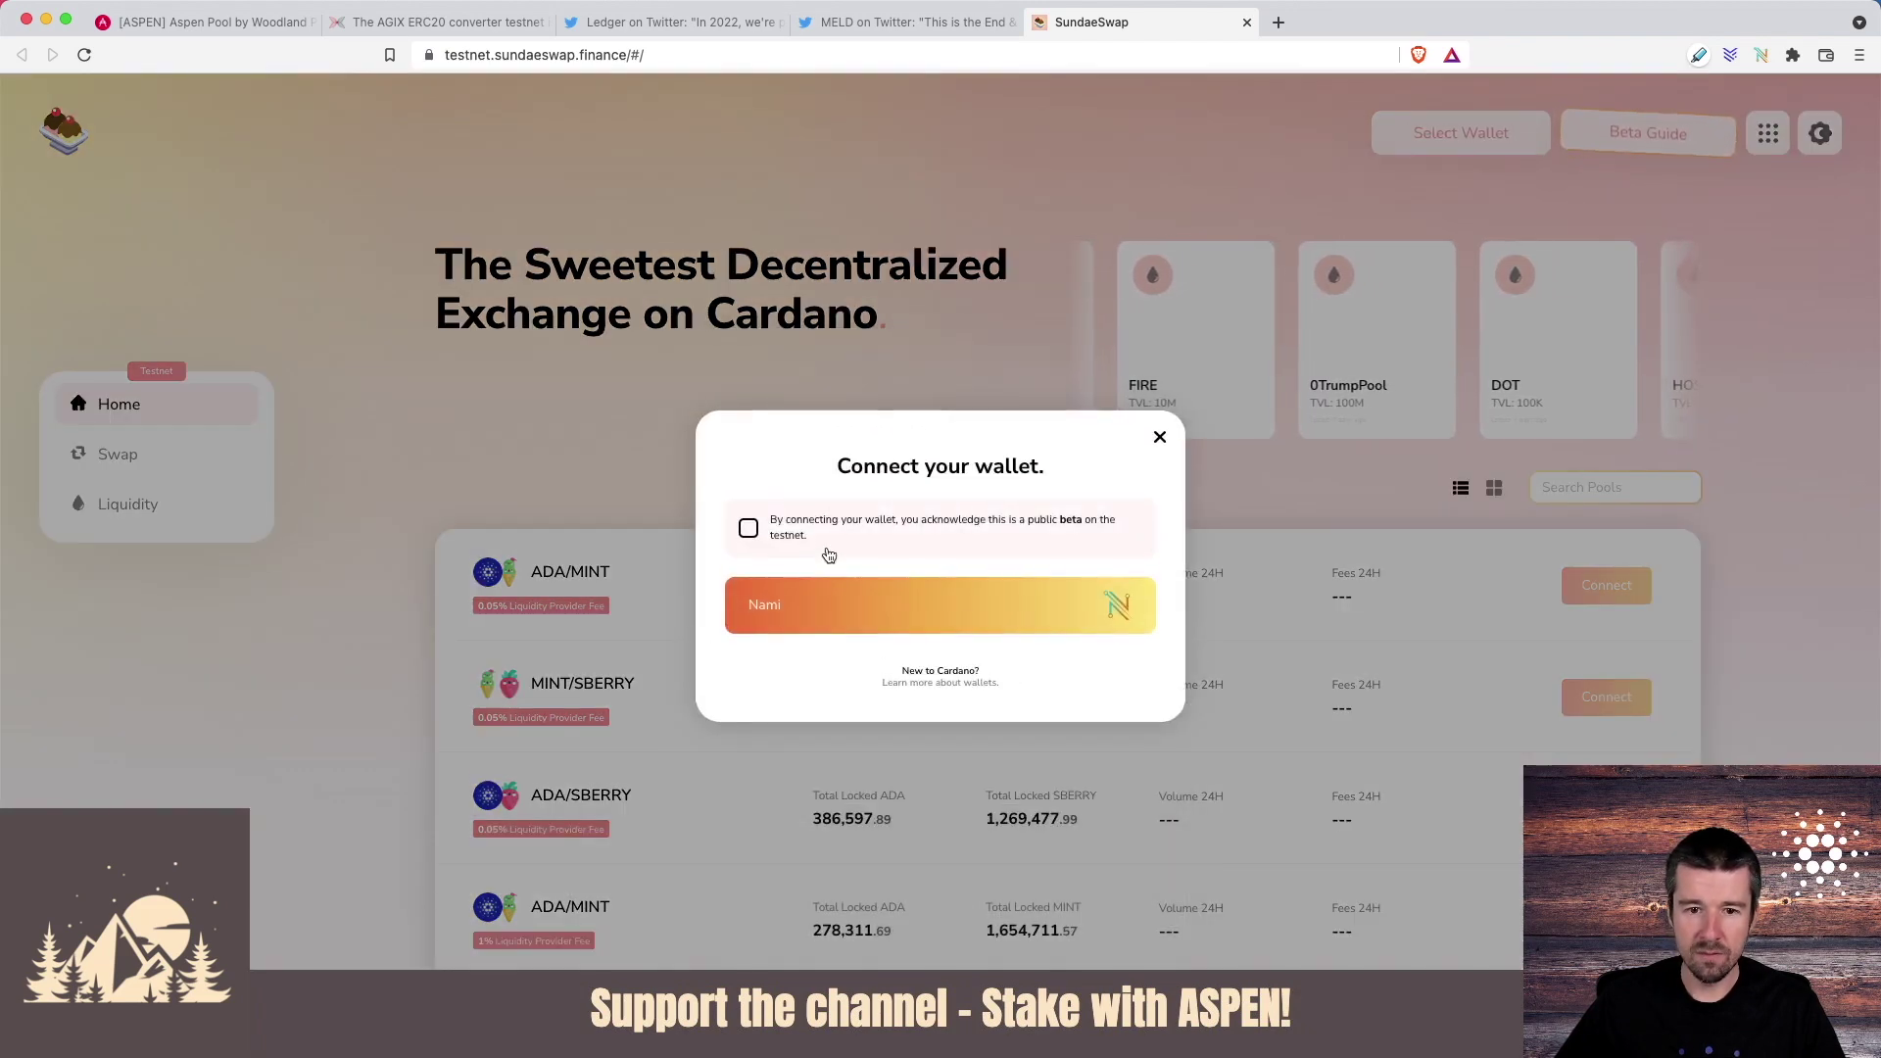
left_click(749, 528)
left_click(854, 614)
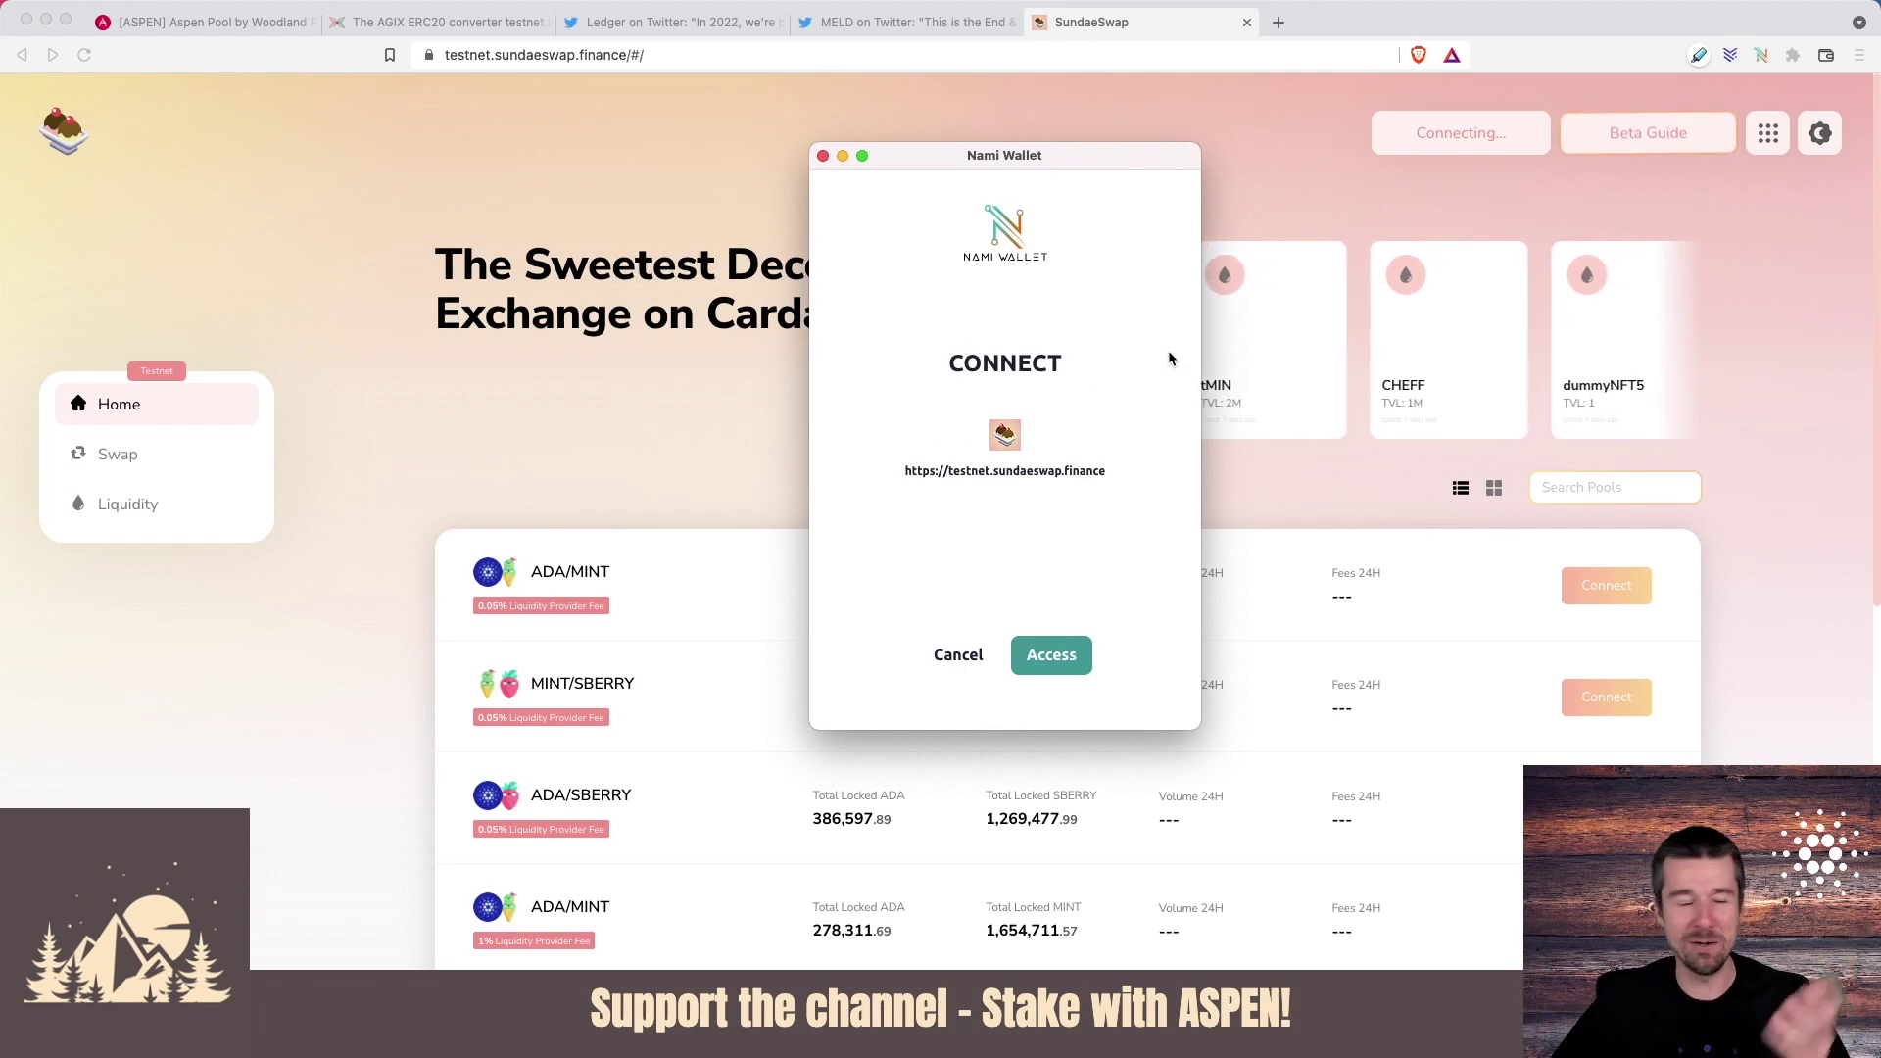
left_click_drag(1107, 160, 769, 173)
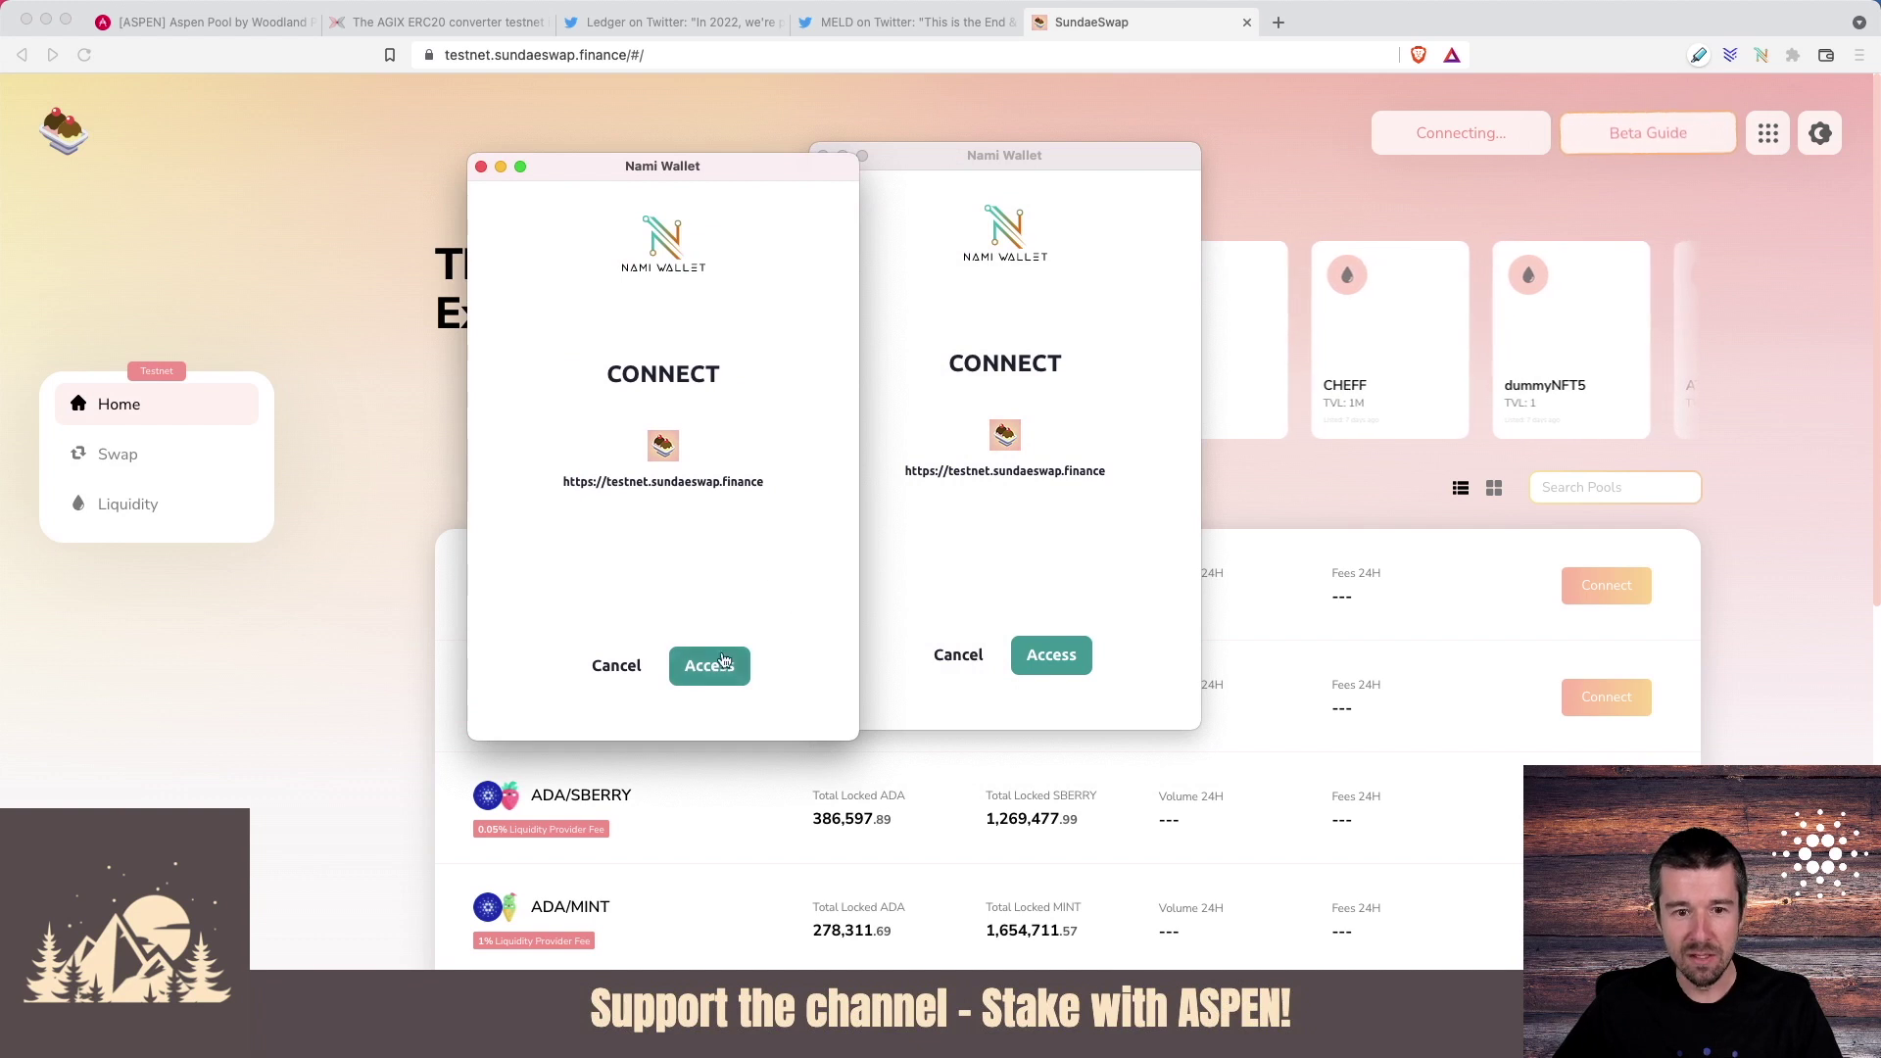
left_click(726, 656)
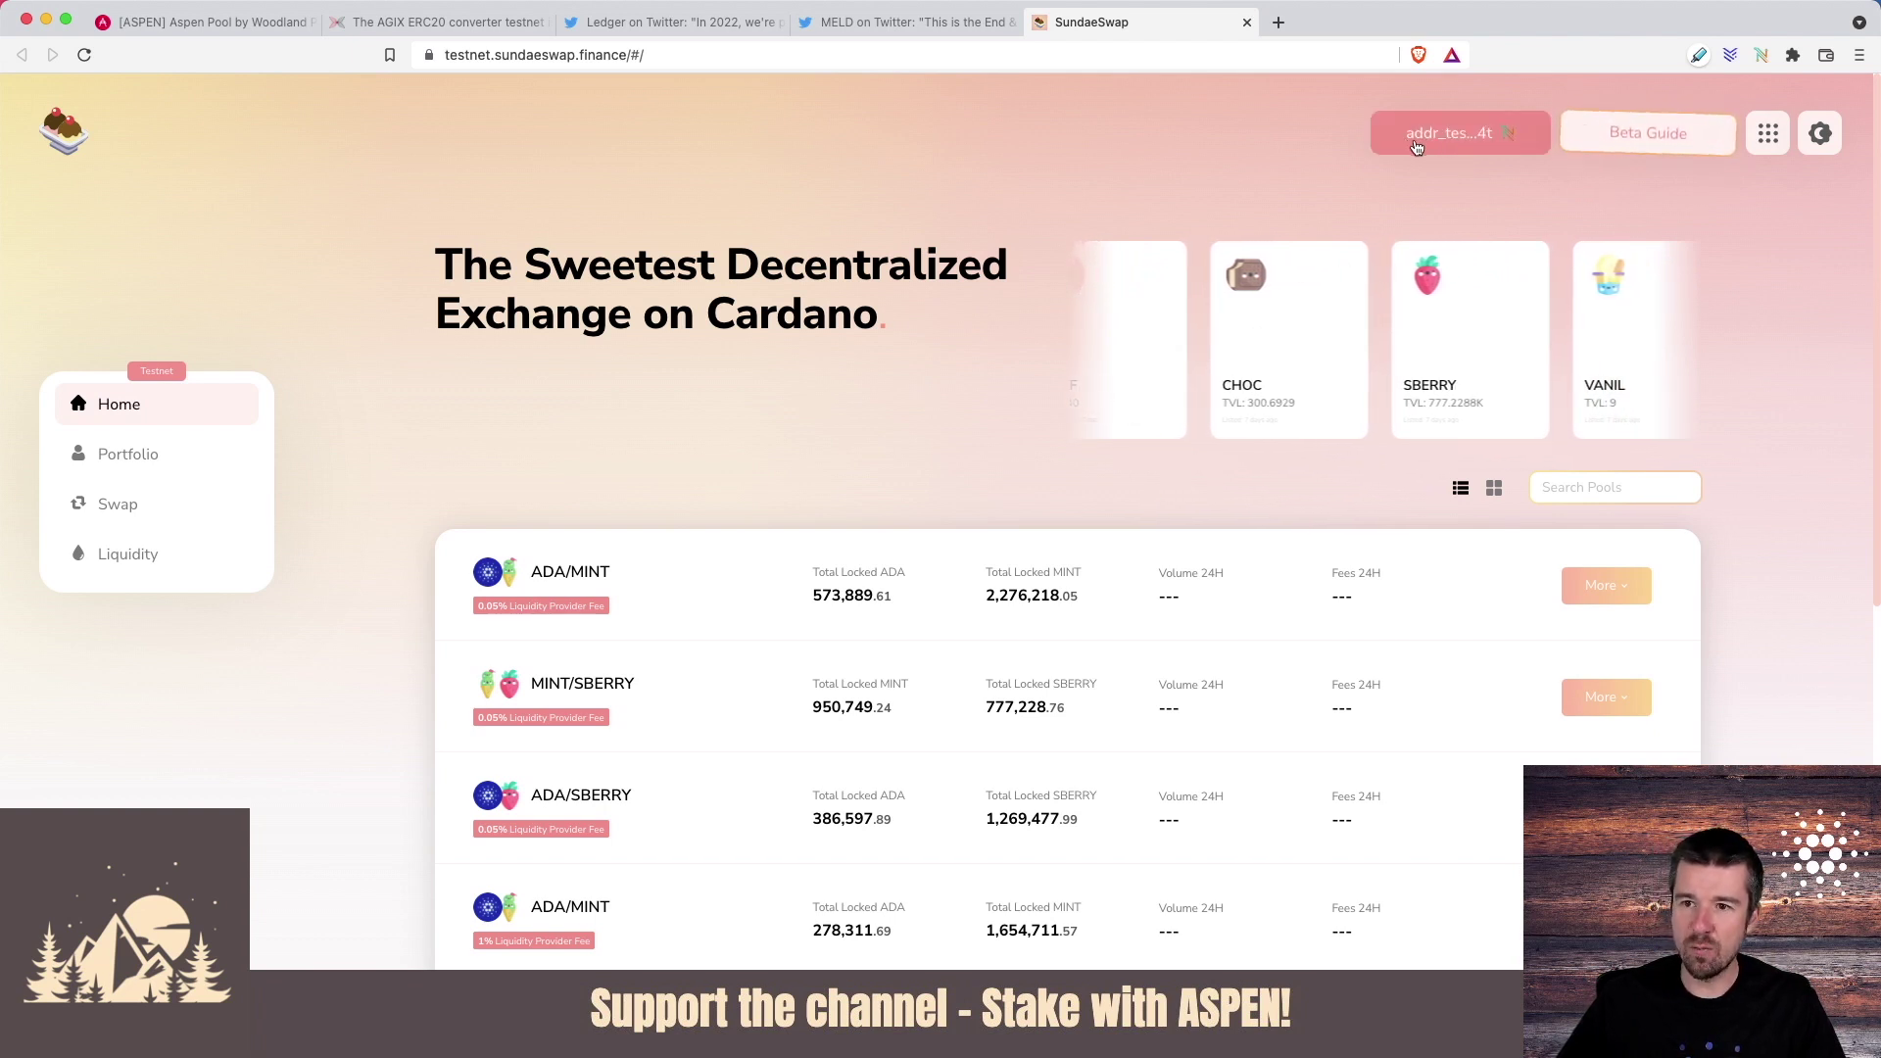
Fund the wallet with test tokens from the Beta Guide's Icecream Faucet, acknowledging that they are not real assets.
left_click(1633, 143)
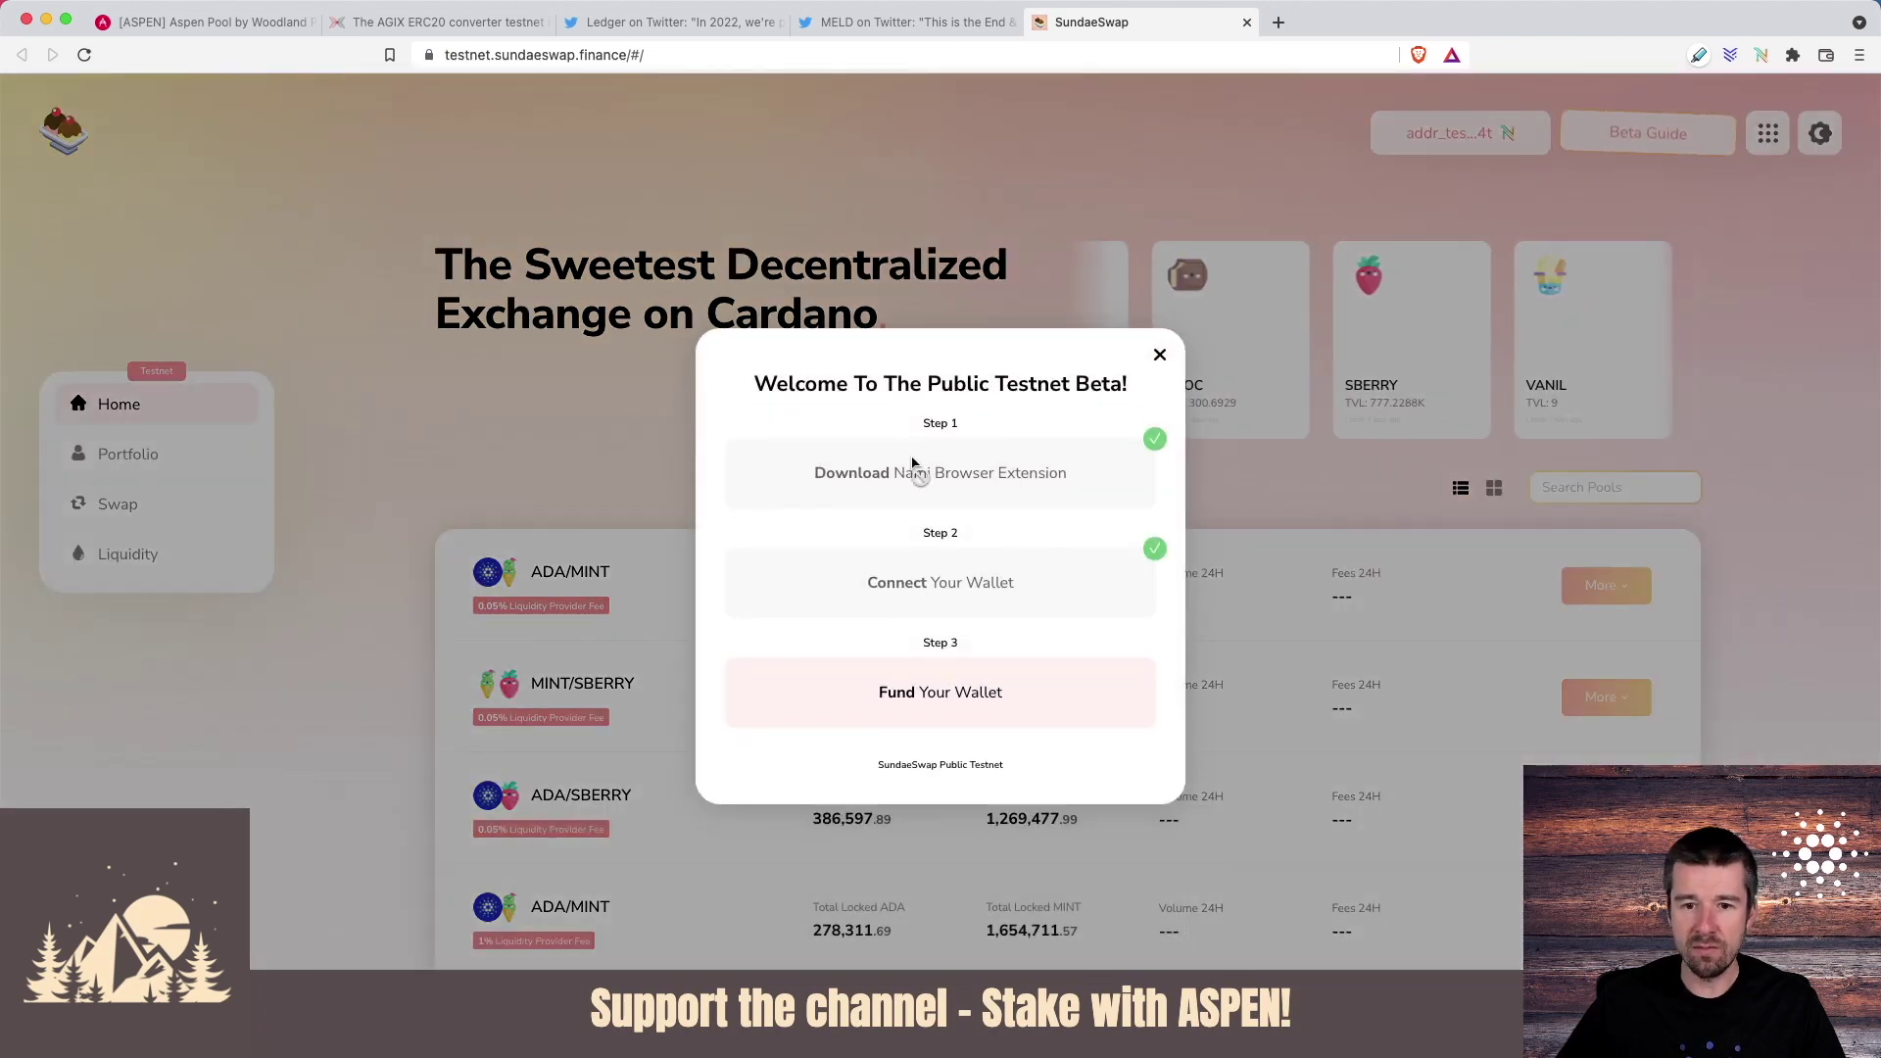
left_click(985, 718)
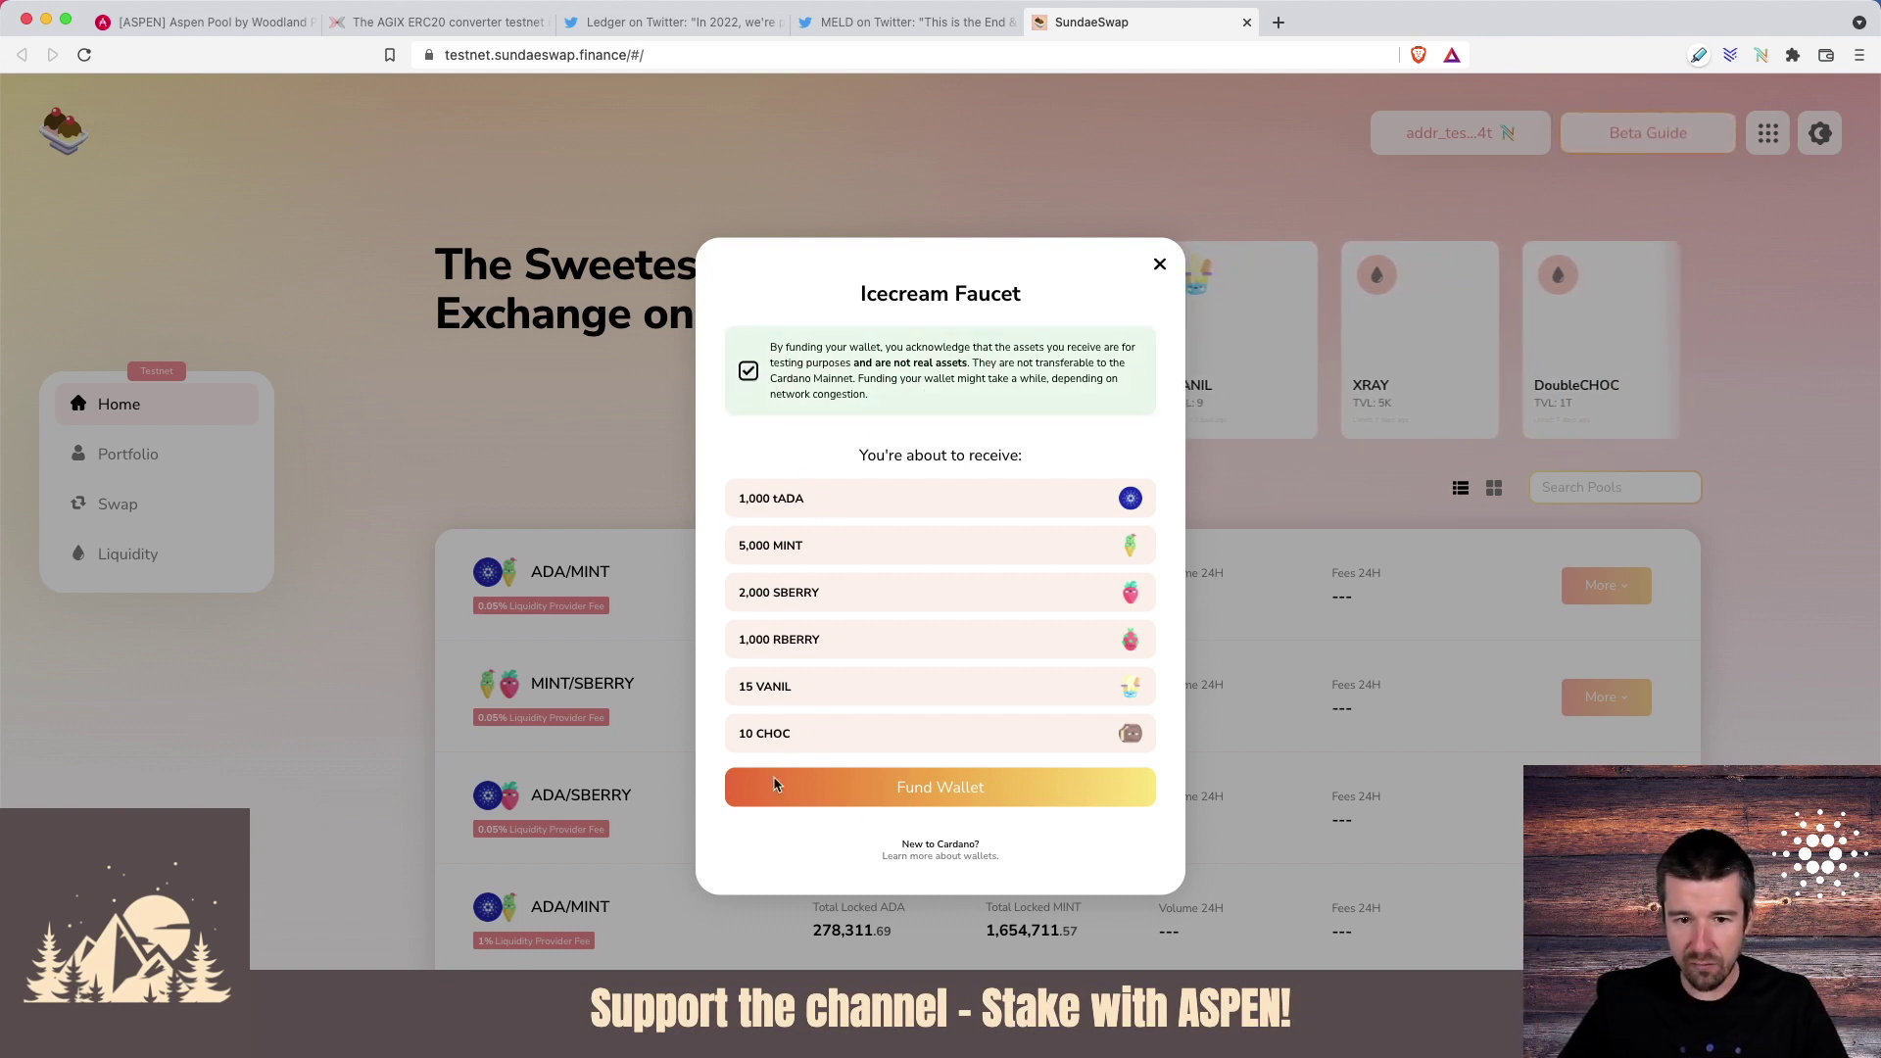
left_click(927, 790)
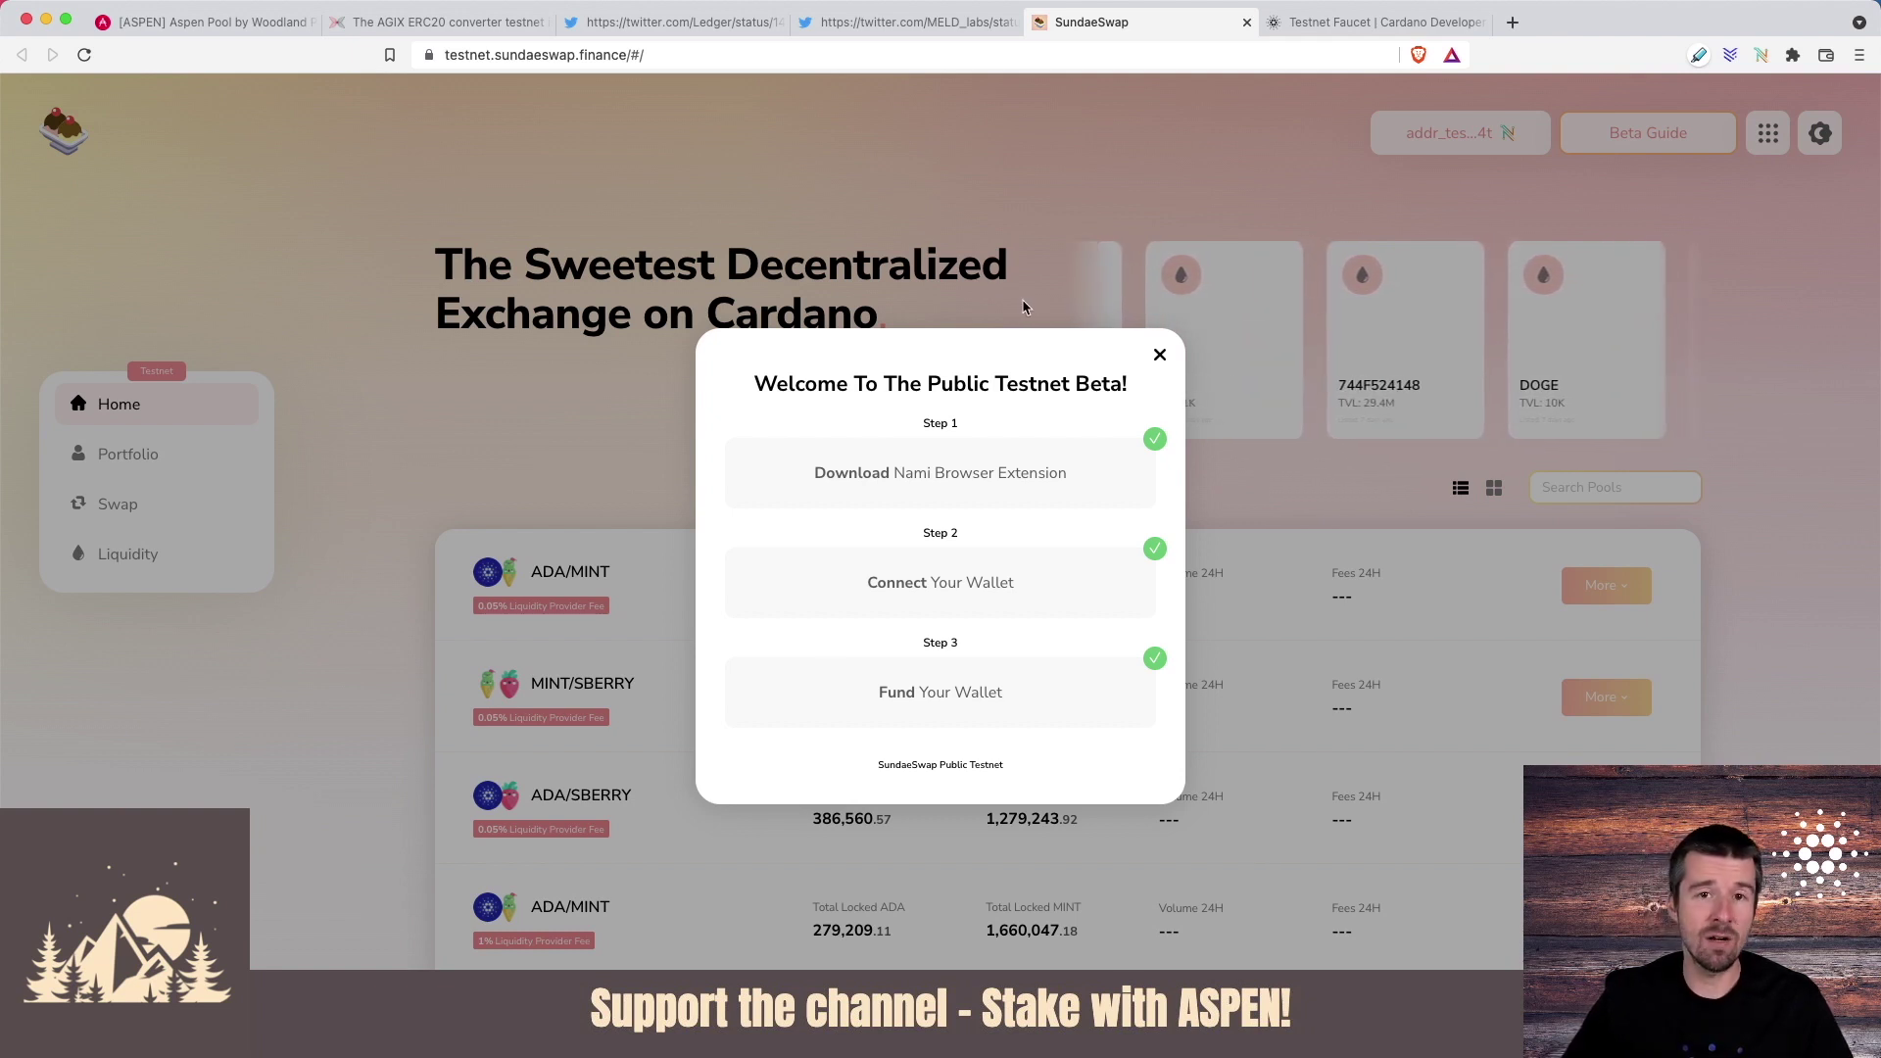
Switch to the Cardano Testnet Faucet page, examine its instructions and request form, and complete the "I'm not a robot" check.
left_click(1344, 25)
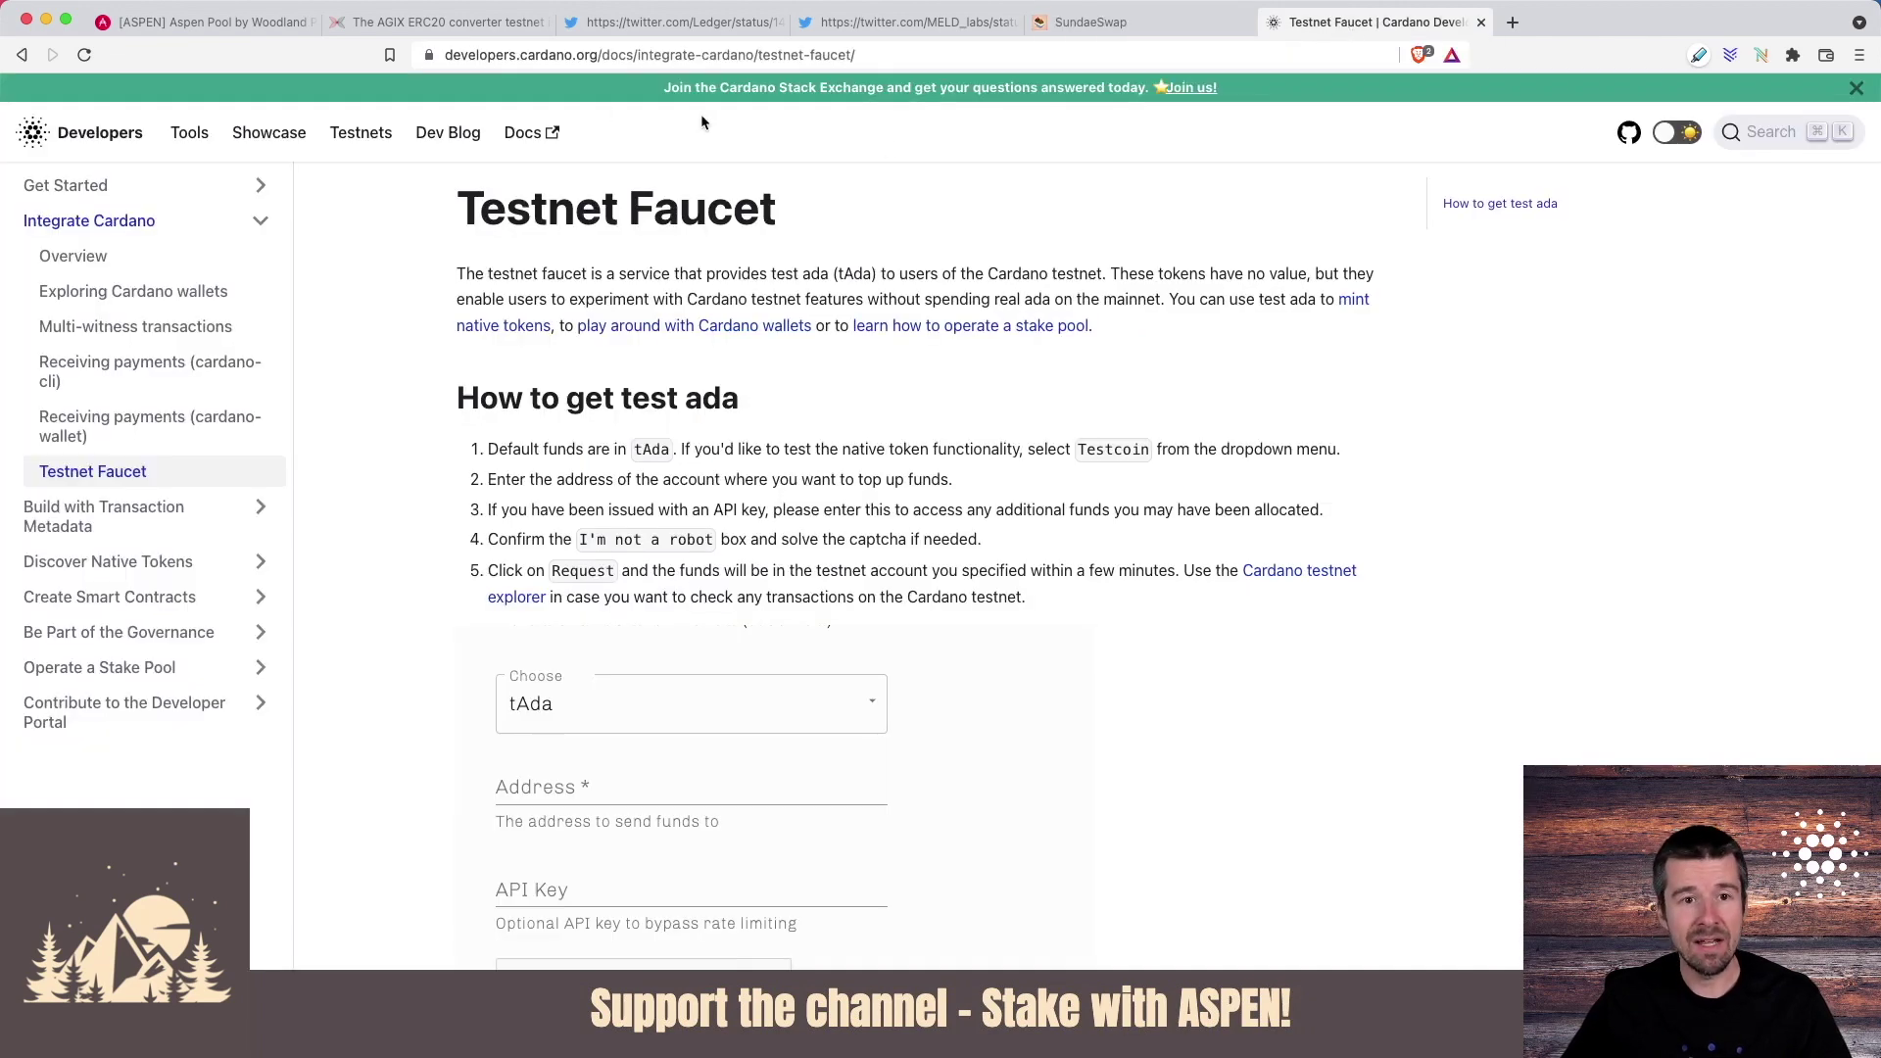
left_click_drag(468, 209, 840, 220)
left_click(837, 222)
scroll(862, 274, "down", 4)
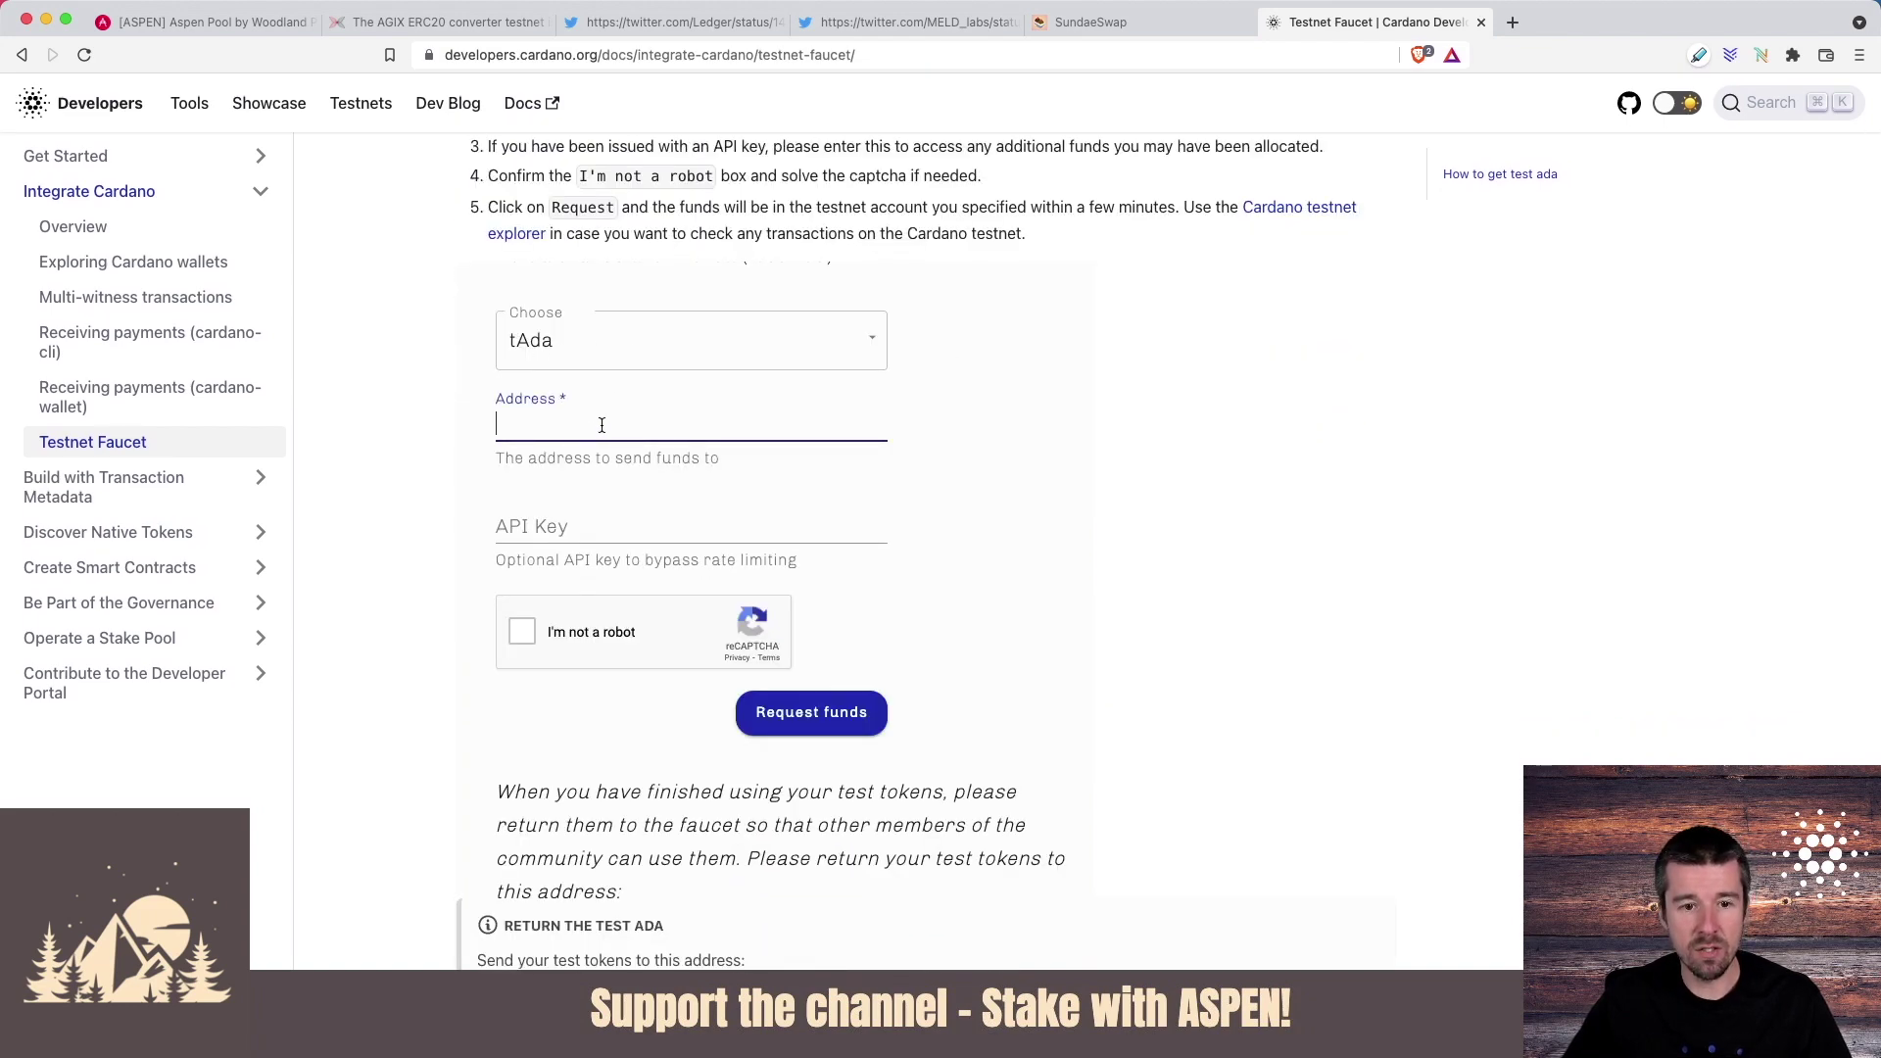
scroll(602, 424, "down", 1)
left_click(523, 519)
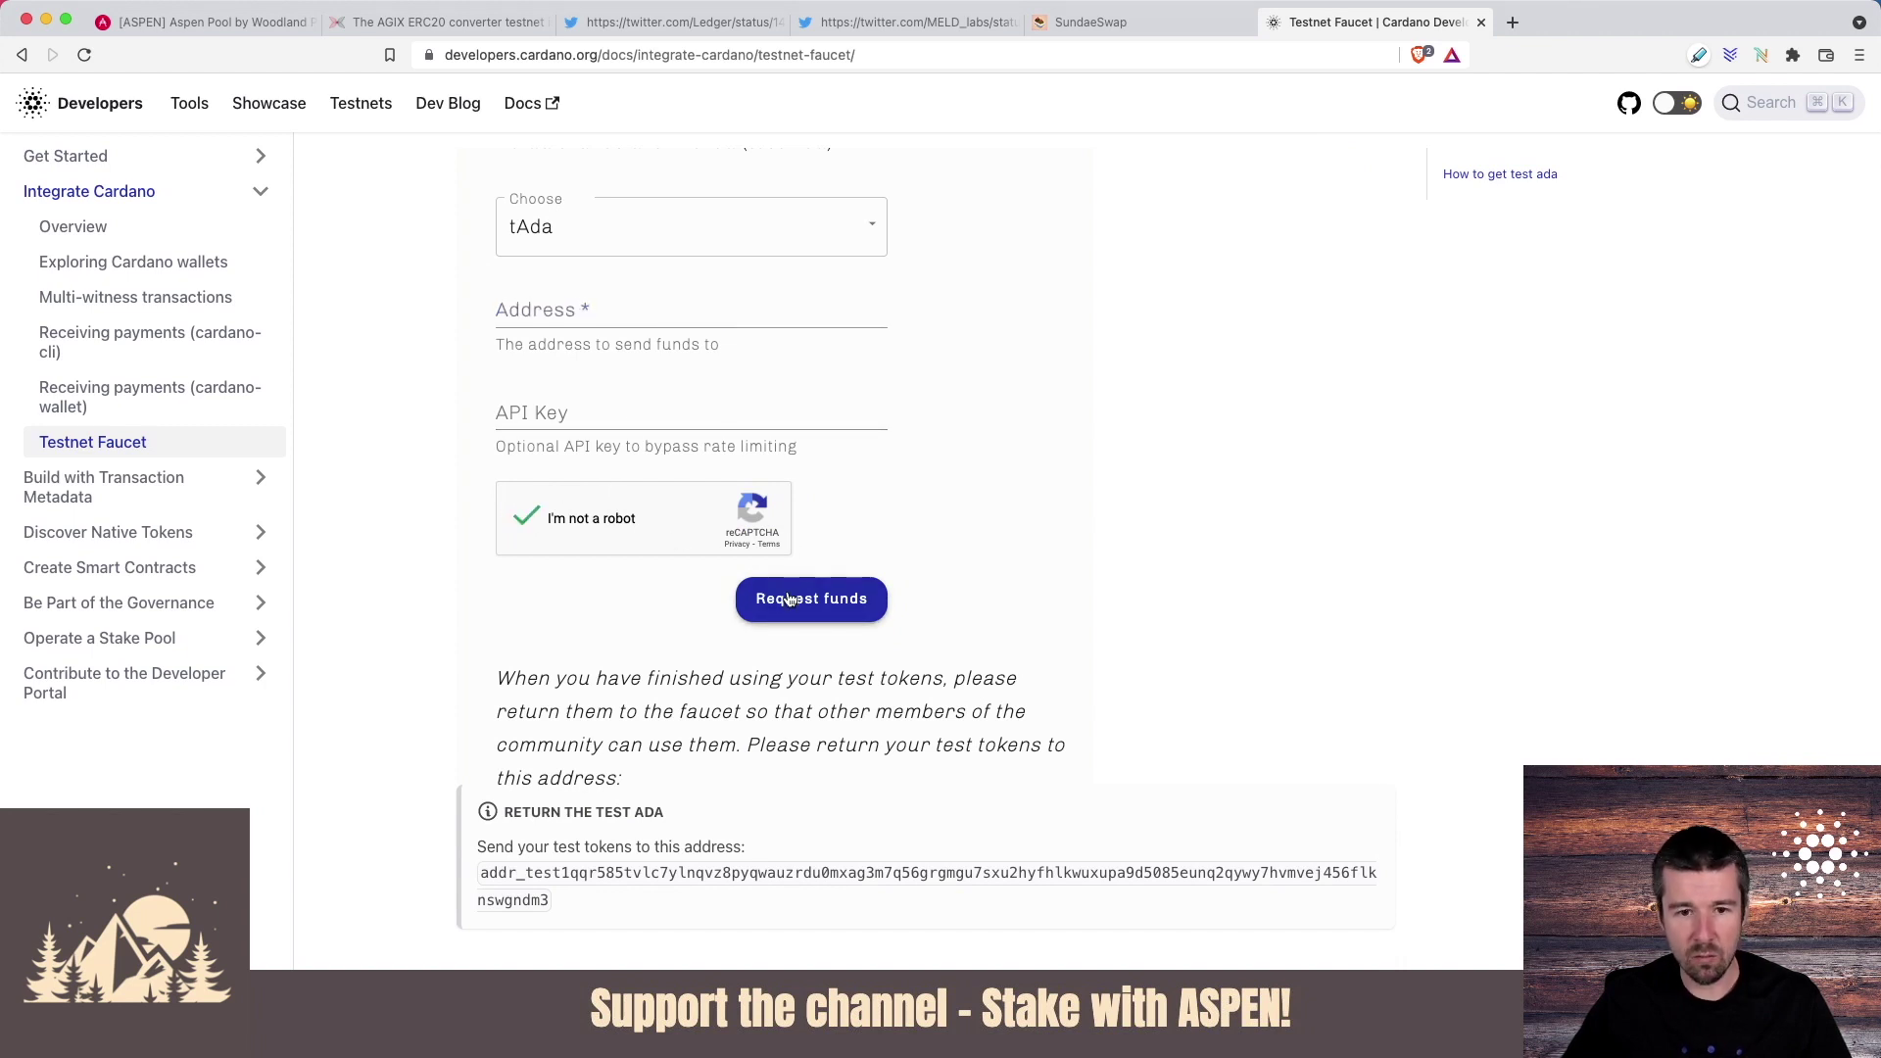
scroll(966, 455, "up", 3)
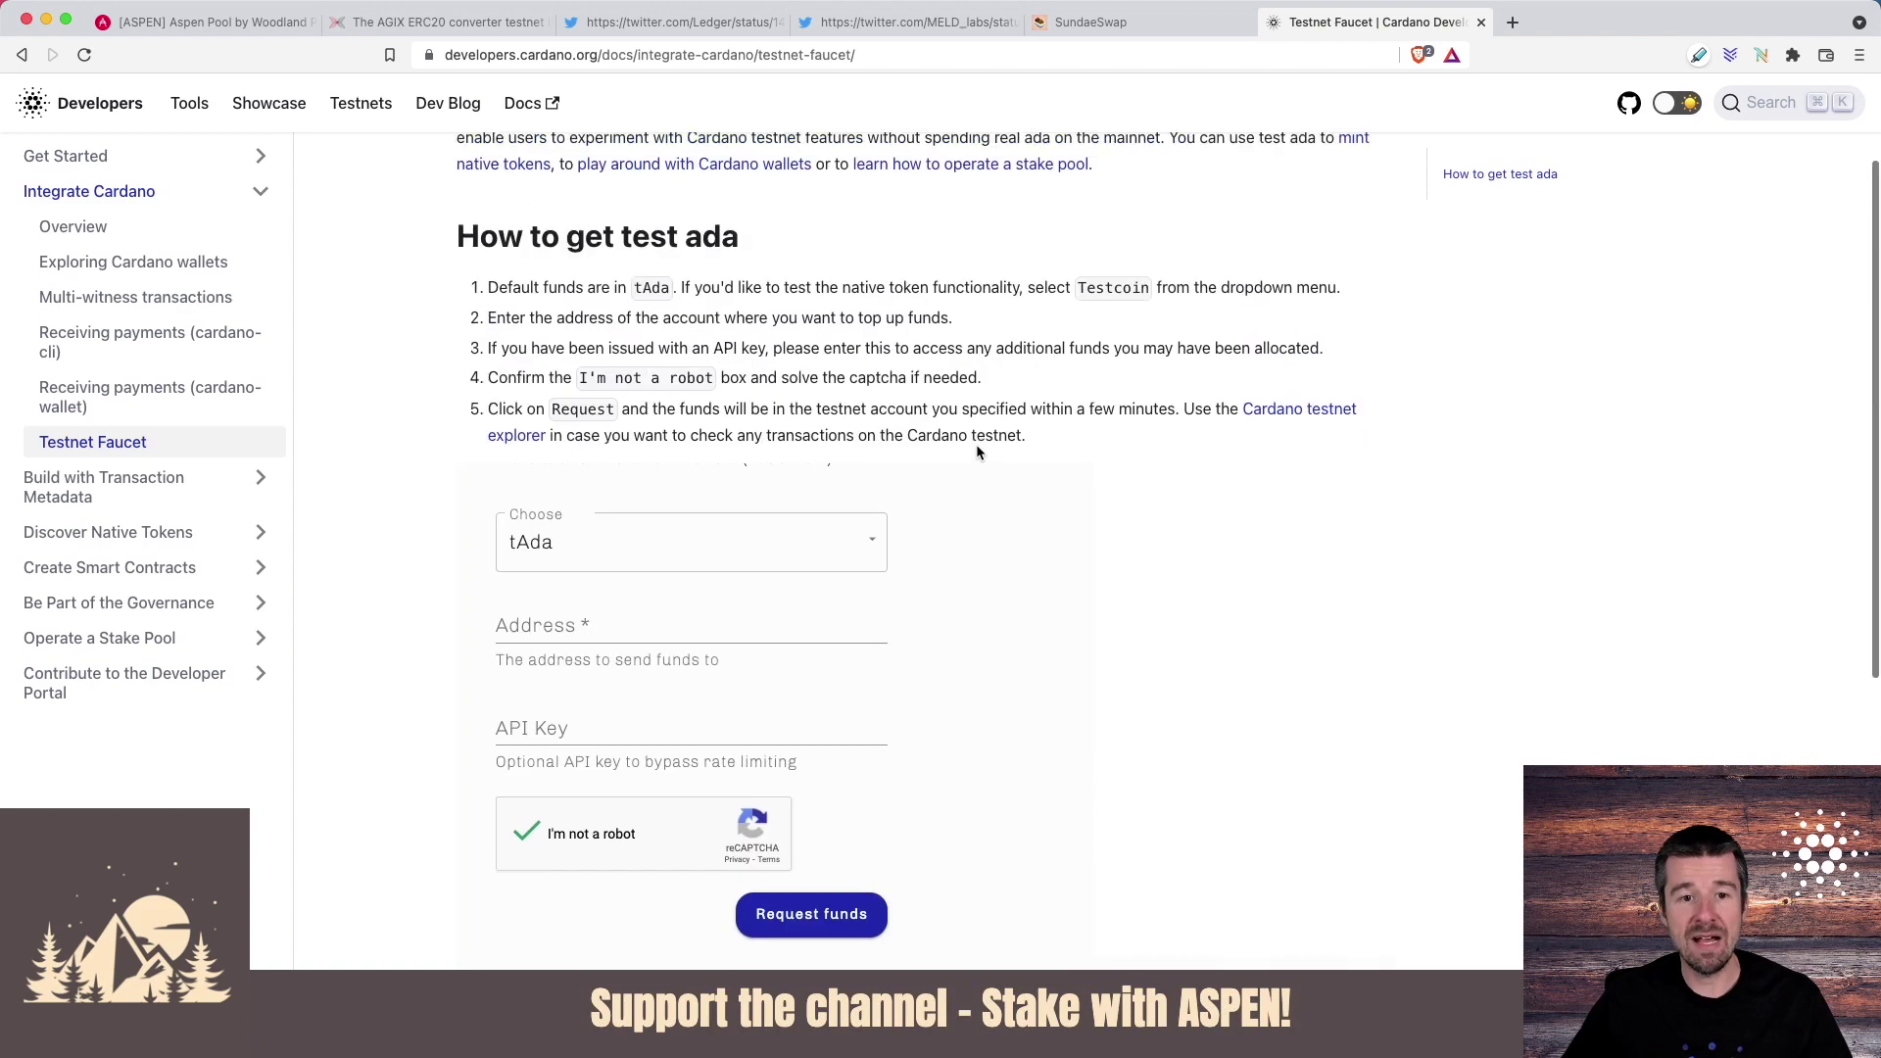
scroll(976, 444, "down", 4)
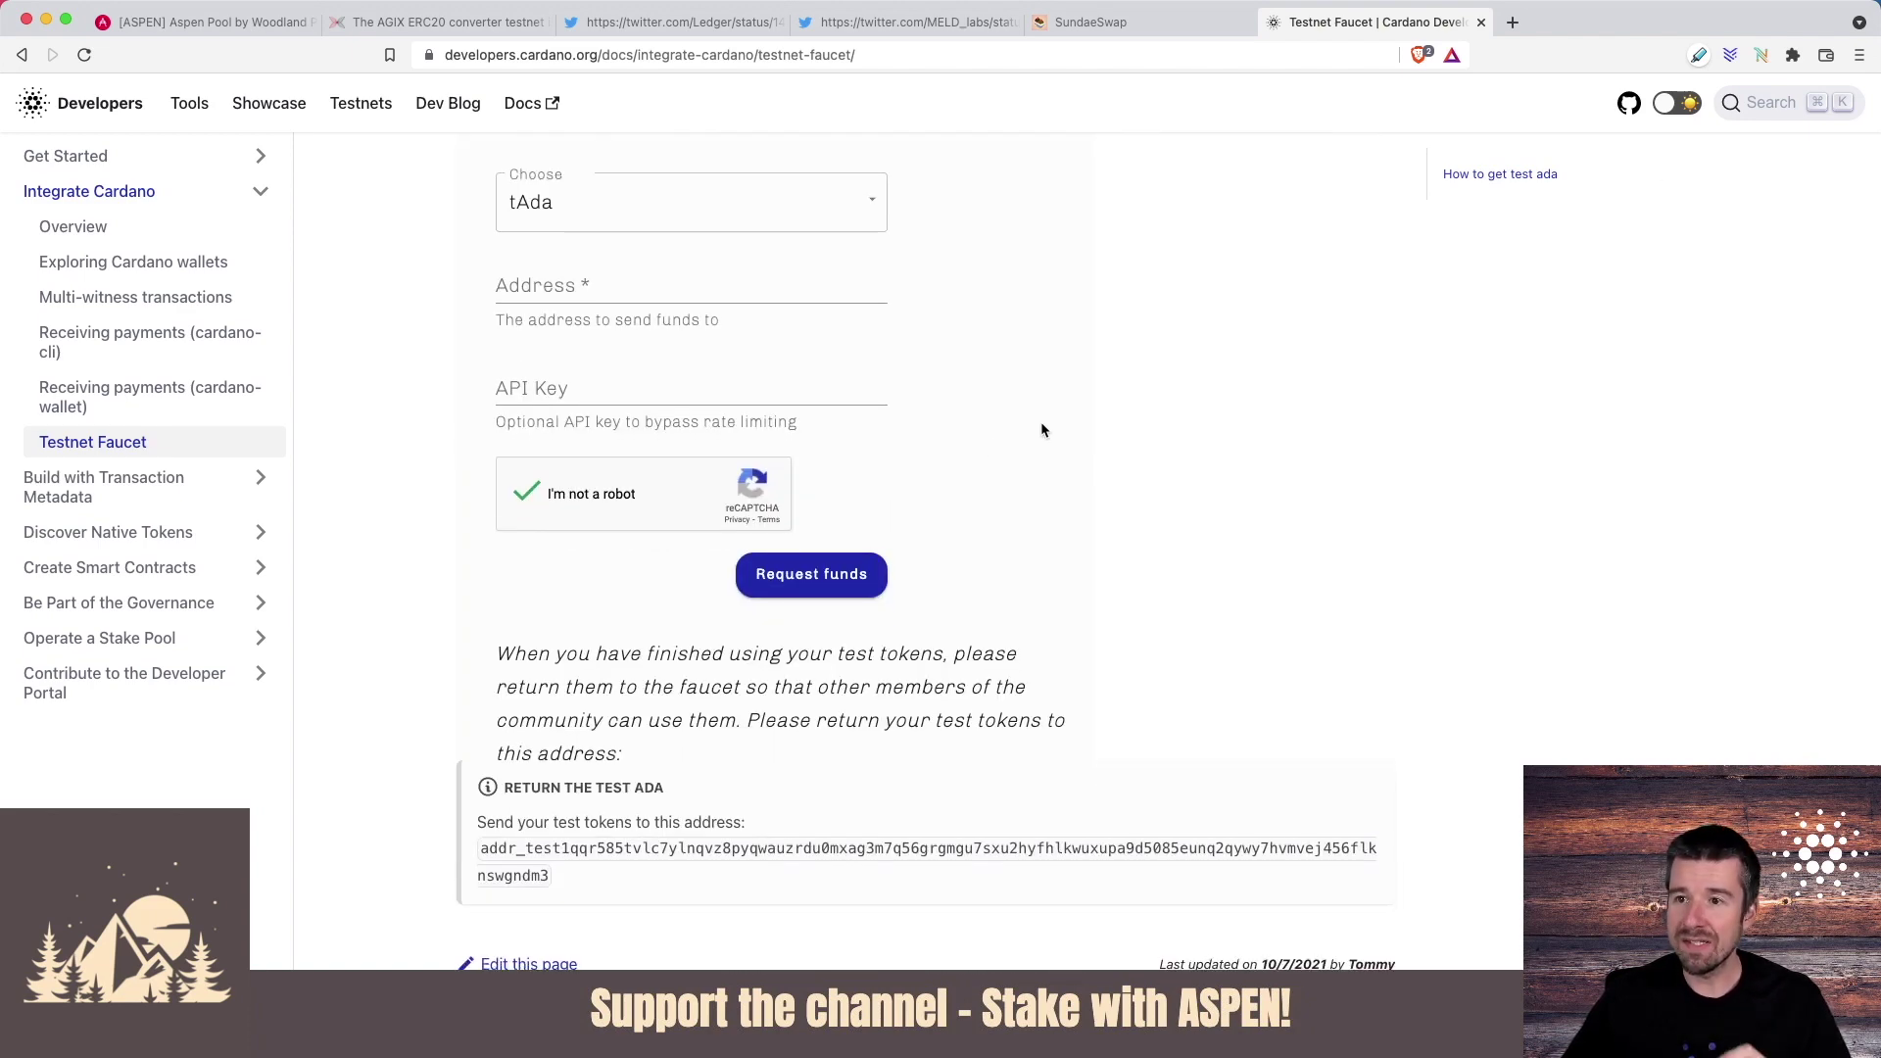
Open the Nami wallet's Collateral dialog and read the collateral explanation for interacting with smart contracts.
left_click(1761, 56)
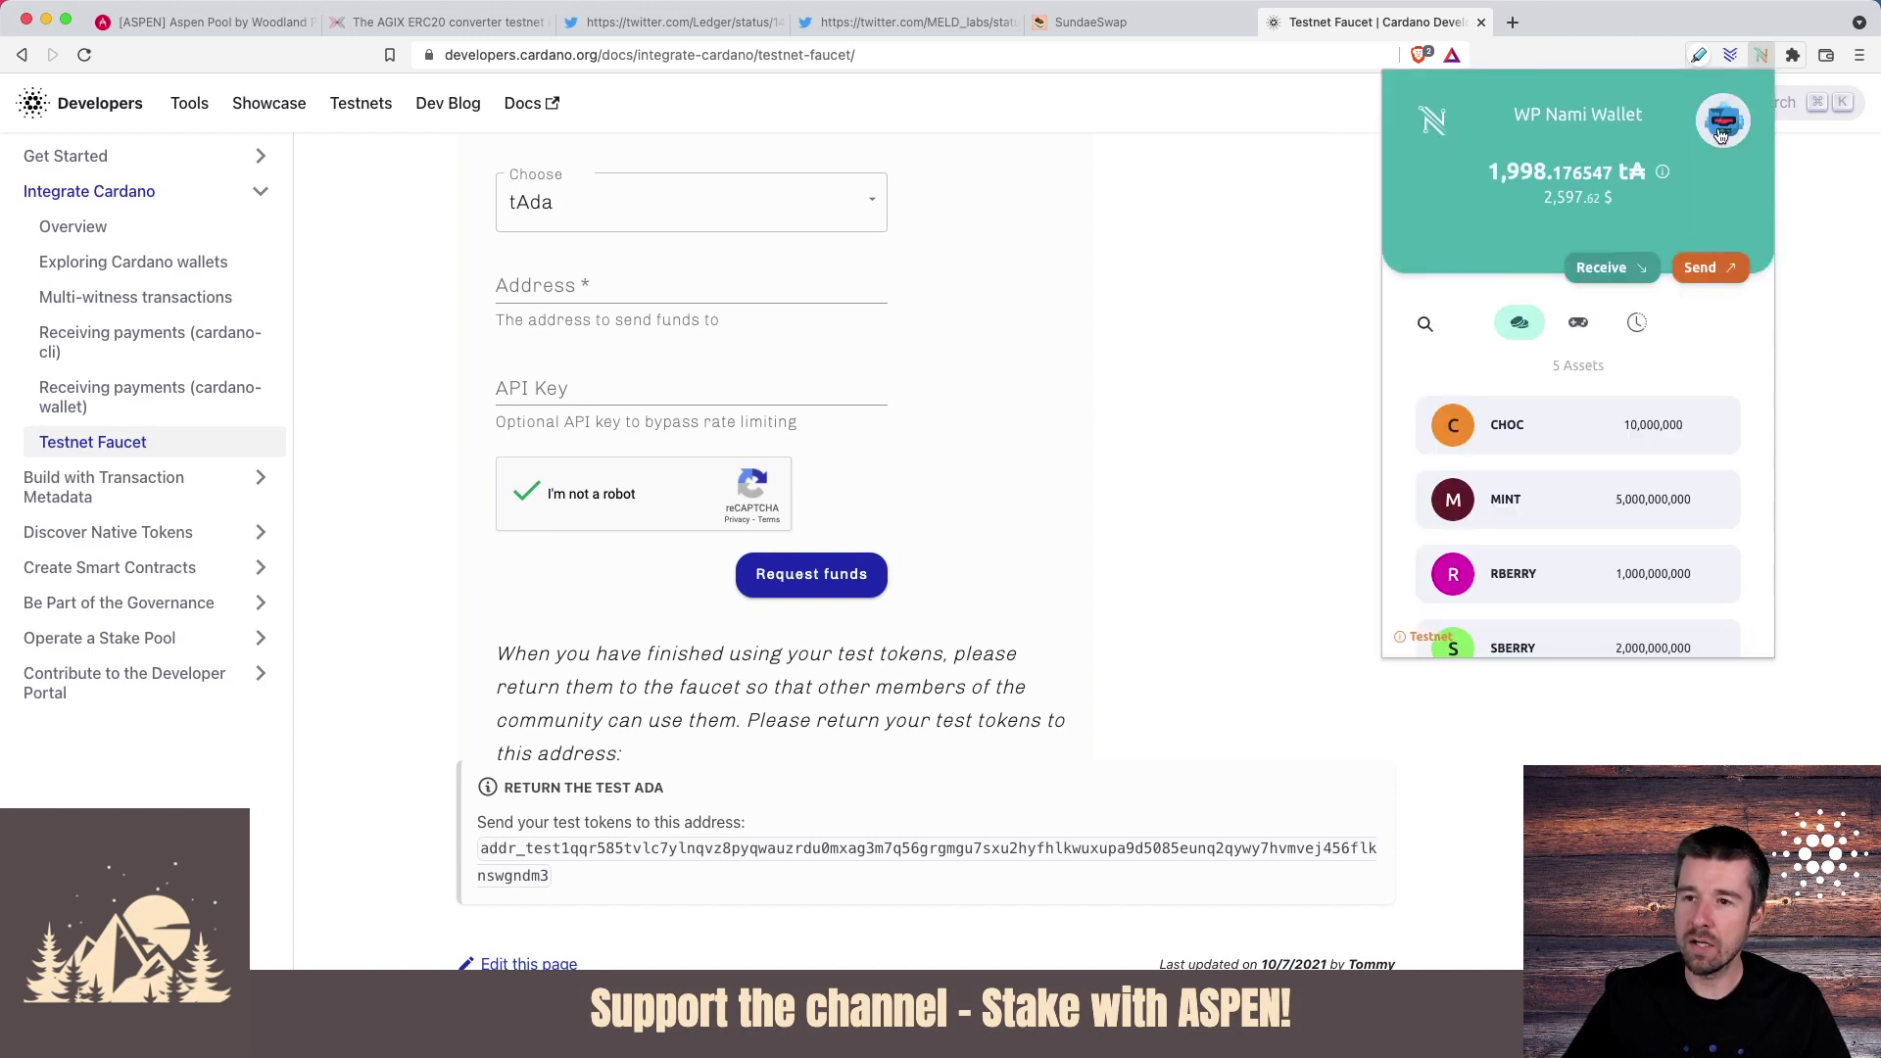
left_click(1724, 125)
left_click(1587, 361)
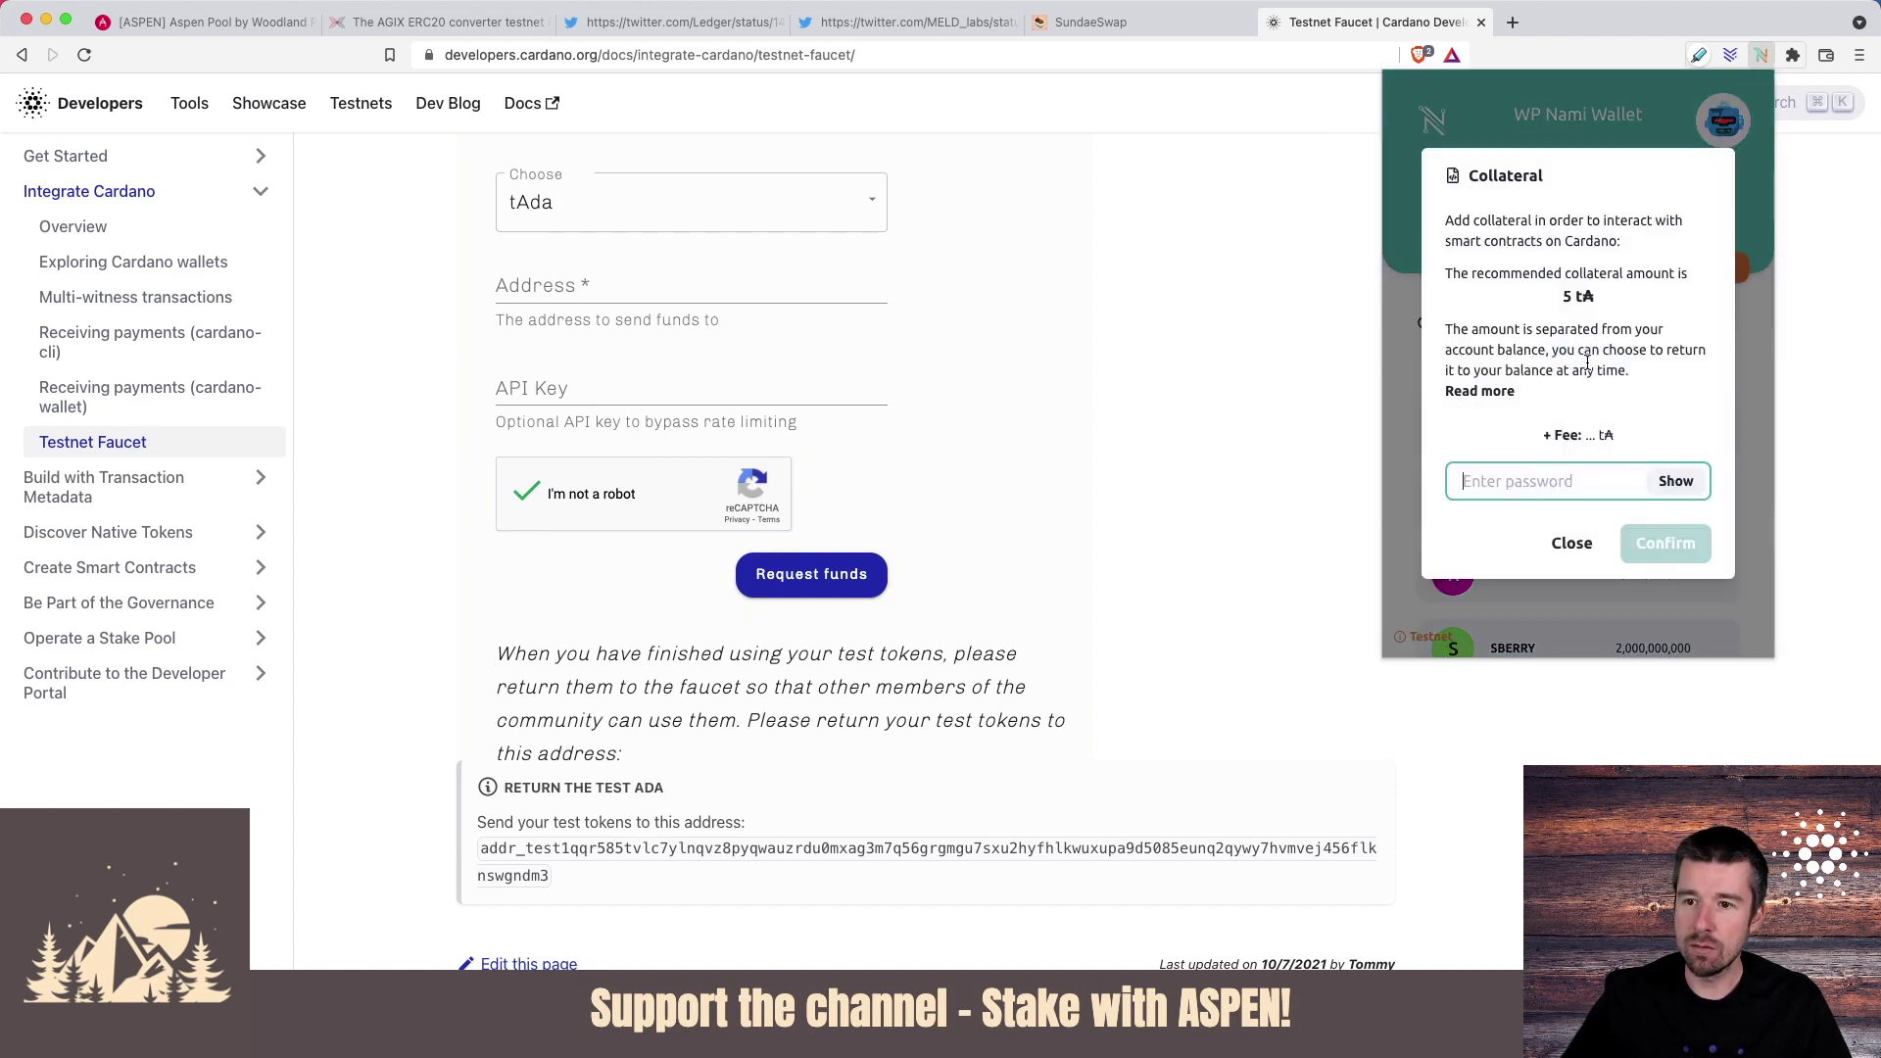
left_click_drag(1441, 227, 1641, 240)
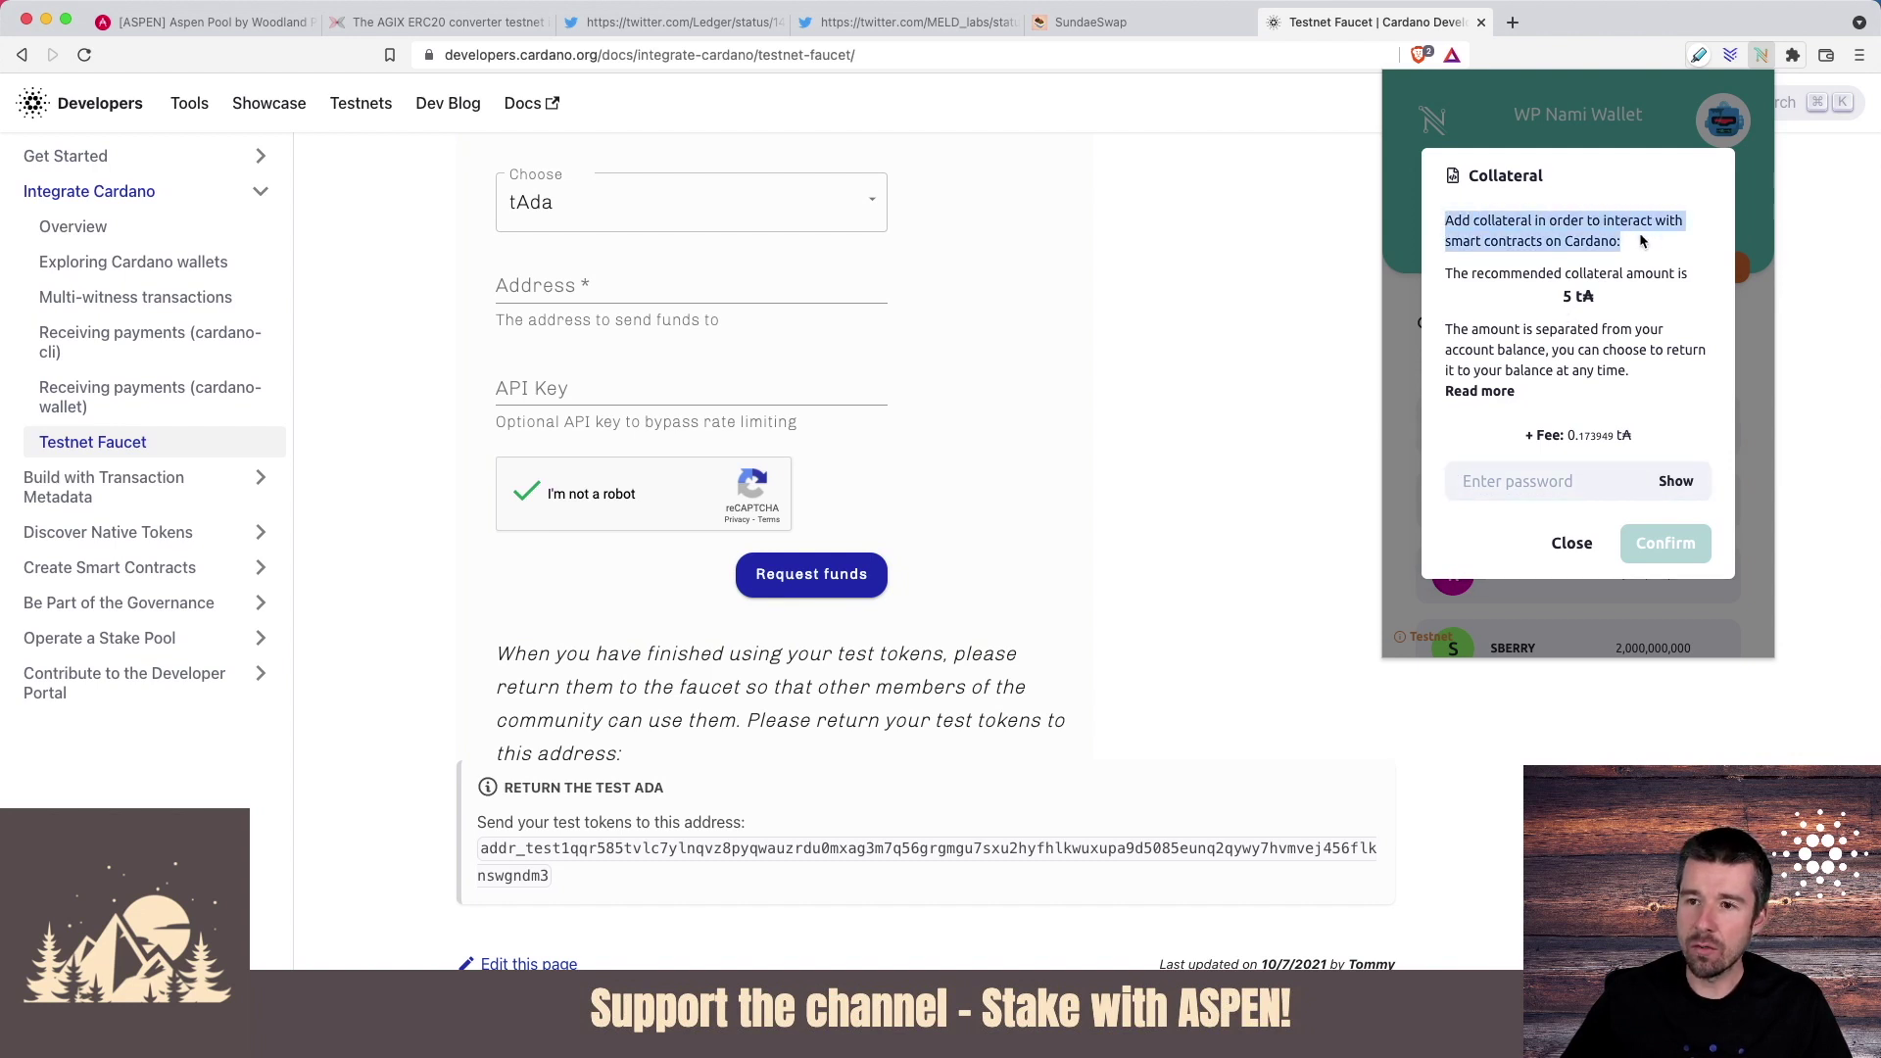
left_click(1510, 287)
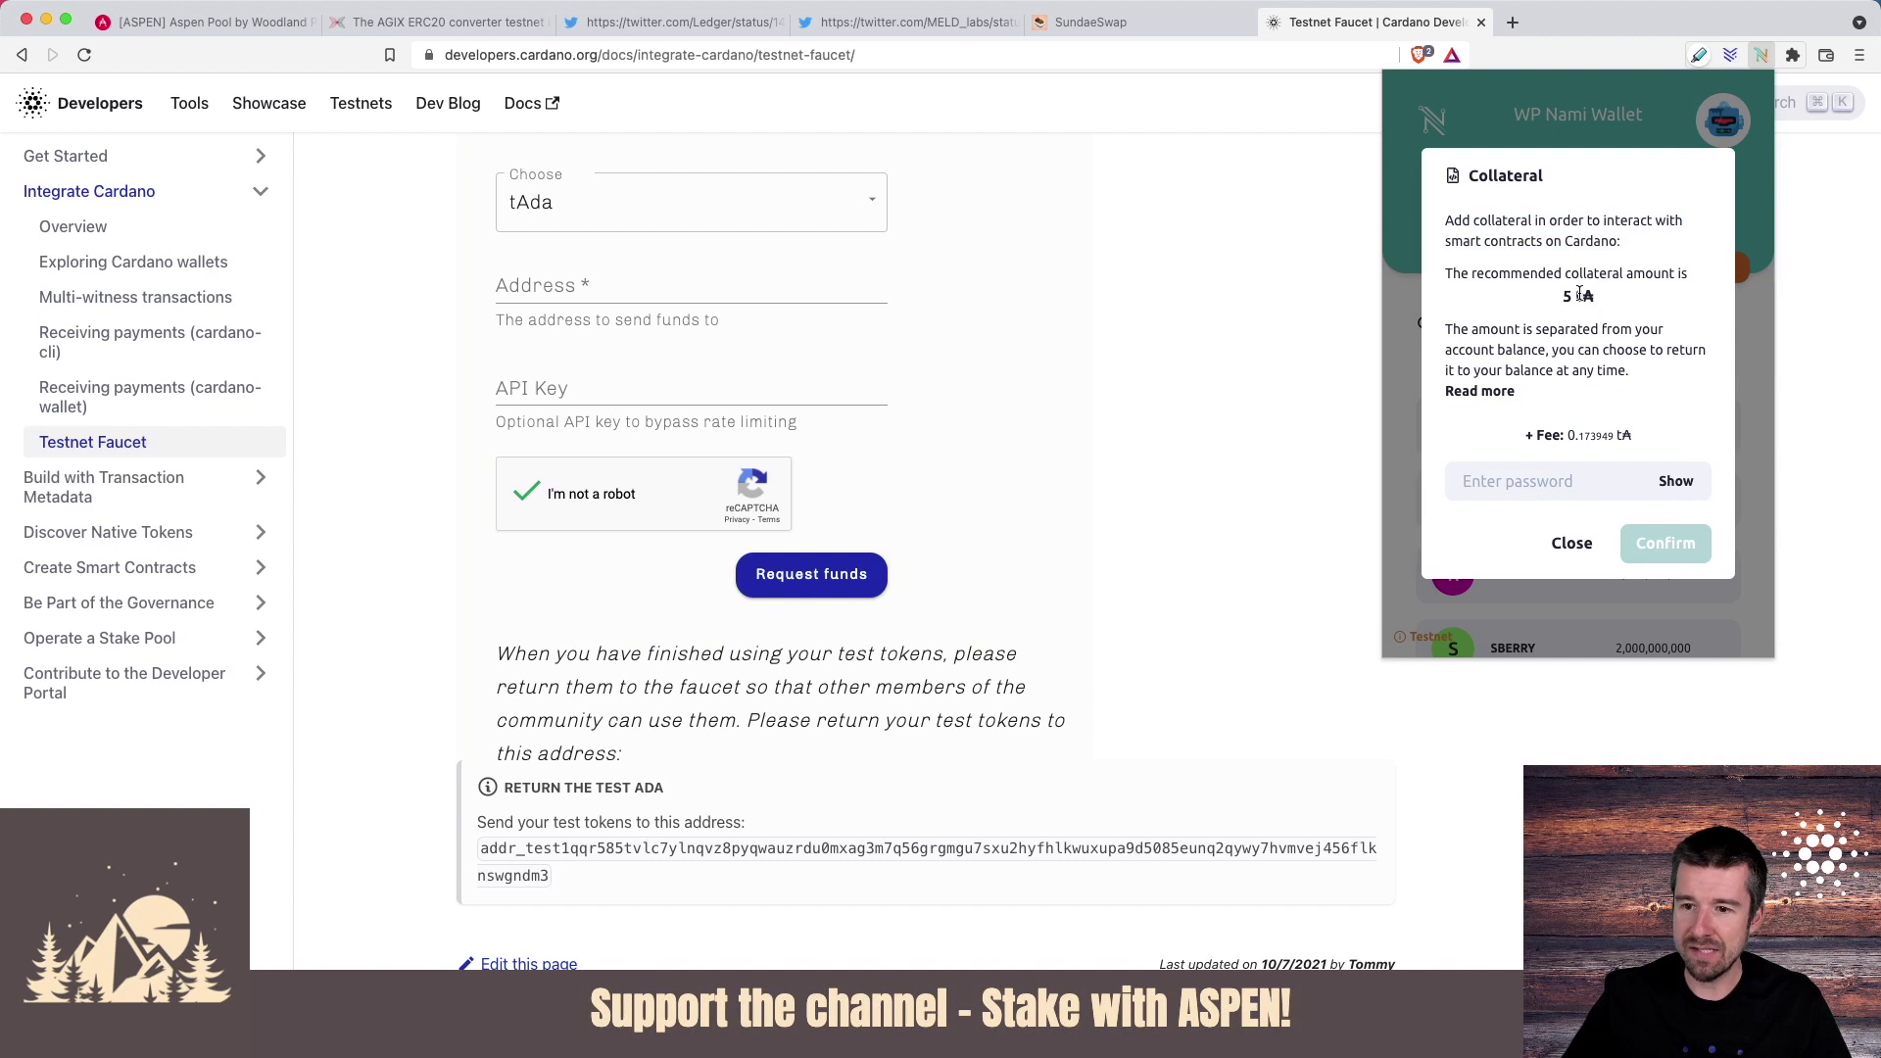
left_click(1519, 486)
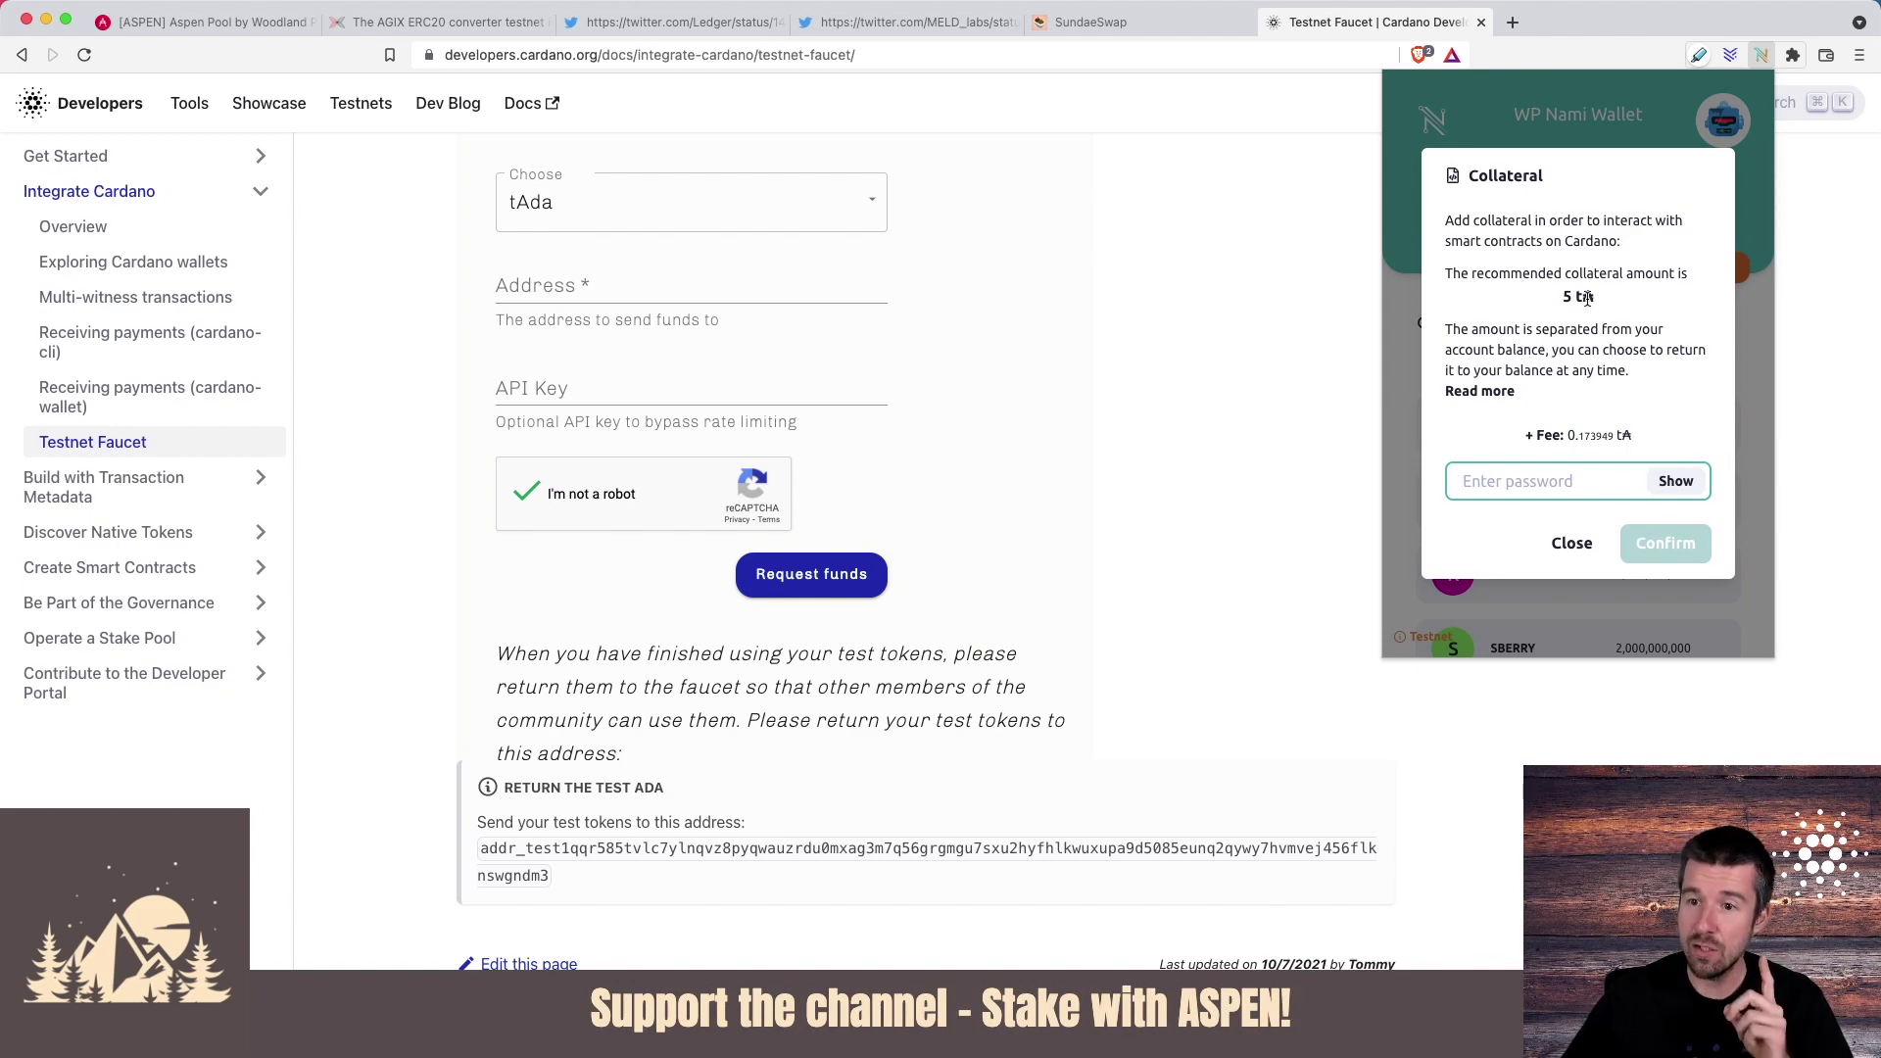
Return to SundaeSwap and reopen the Nami wallet's Collateral dialog to view the recommended amount.
left_click(1086, 13)
left_click(1092, 34)
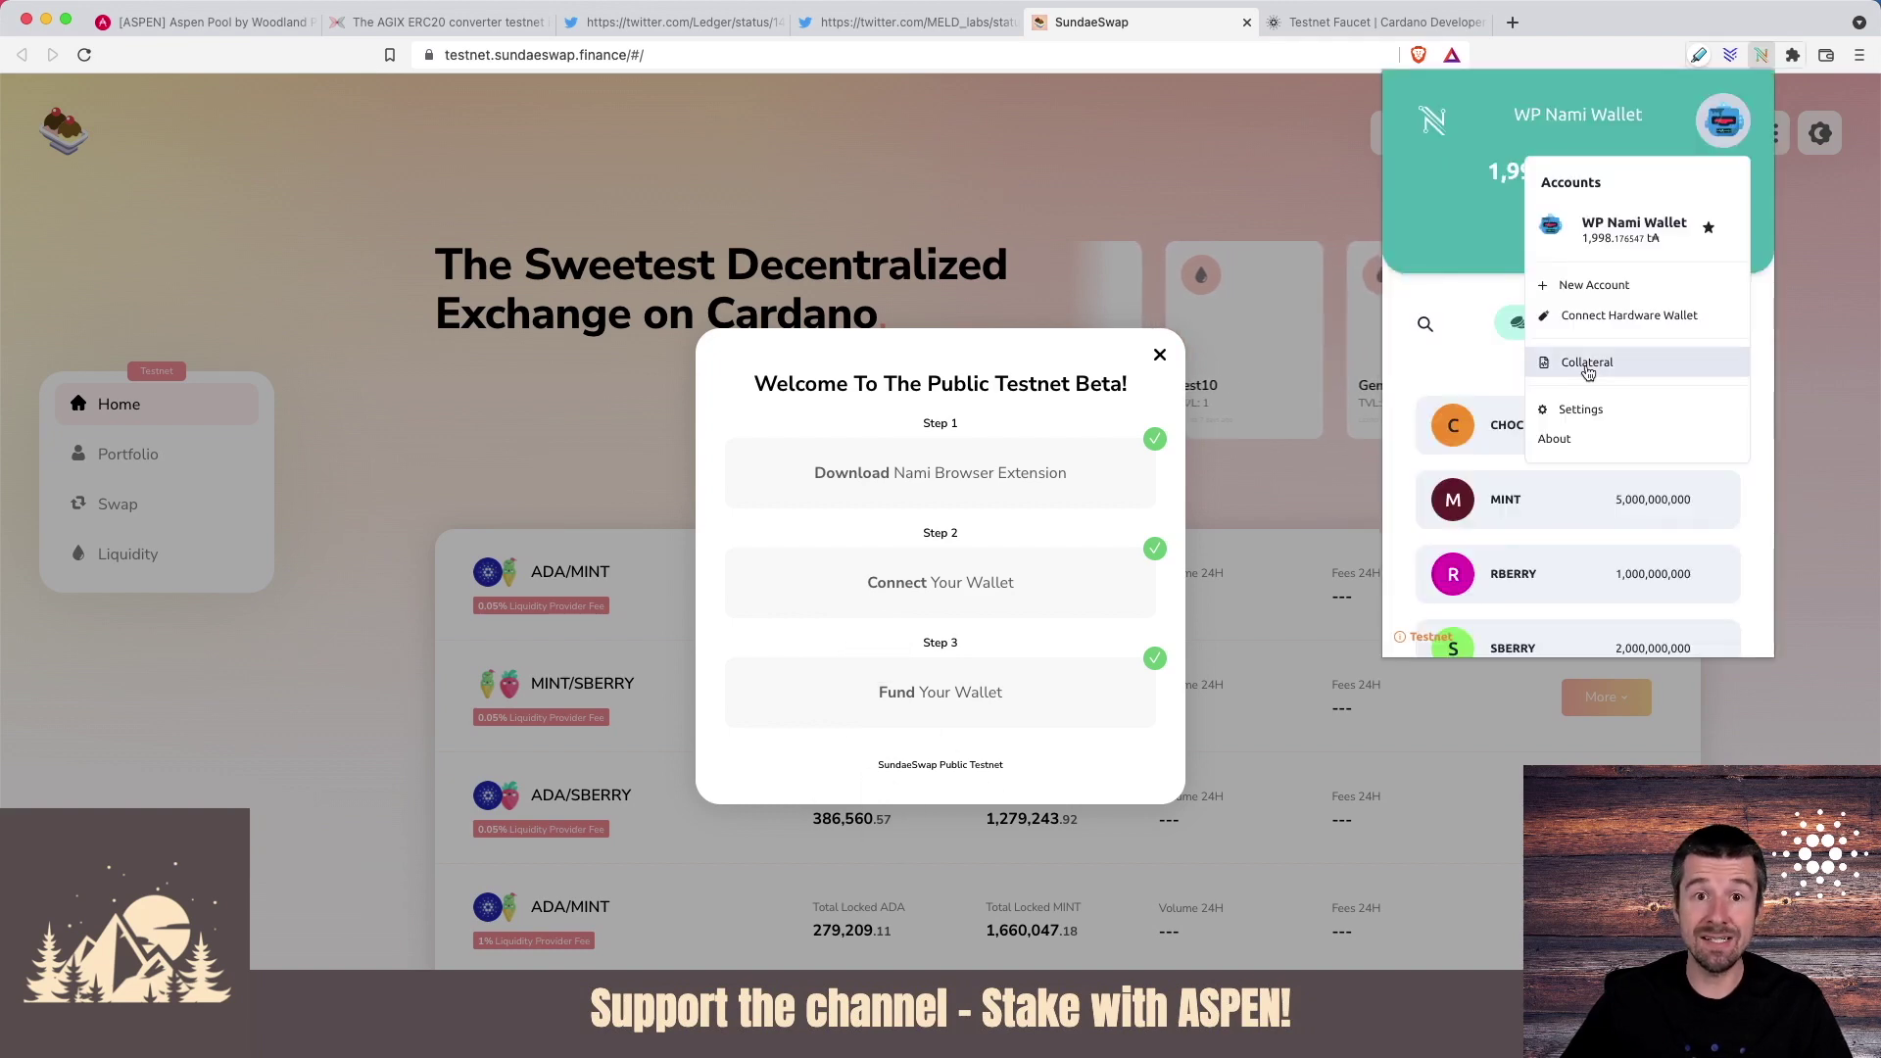
left_click(1586, 365)
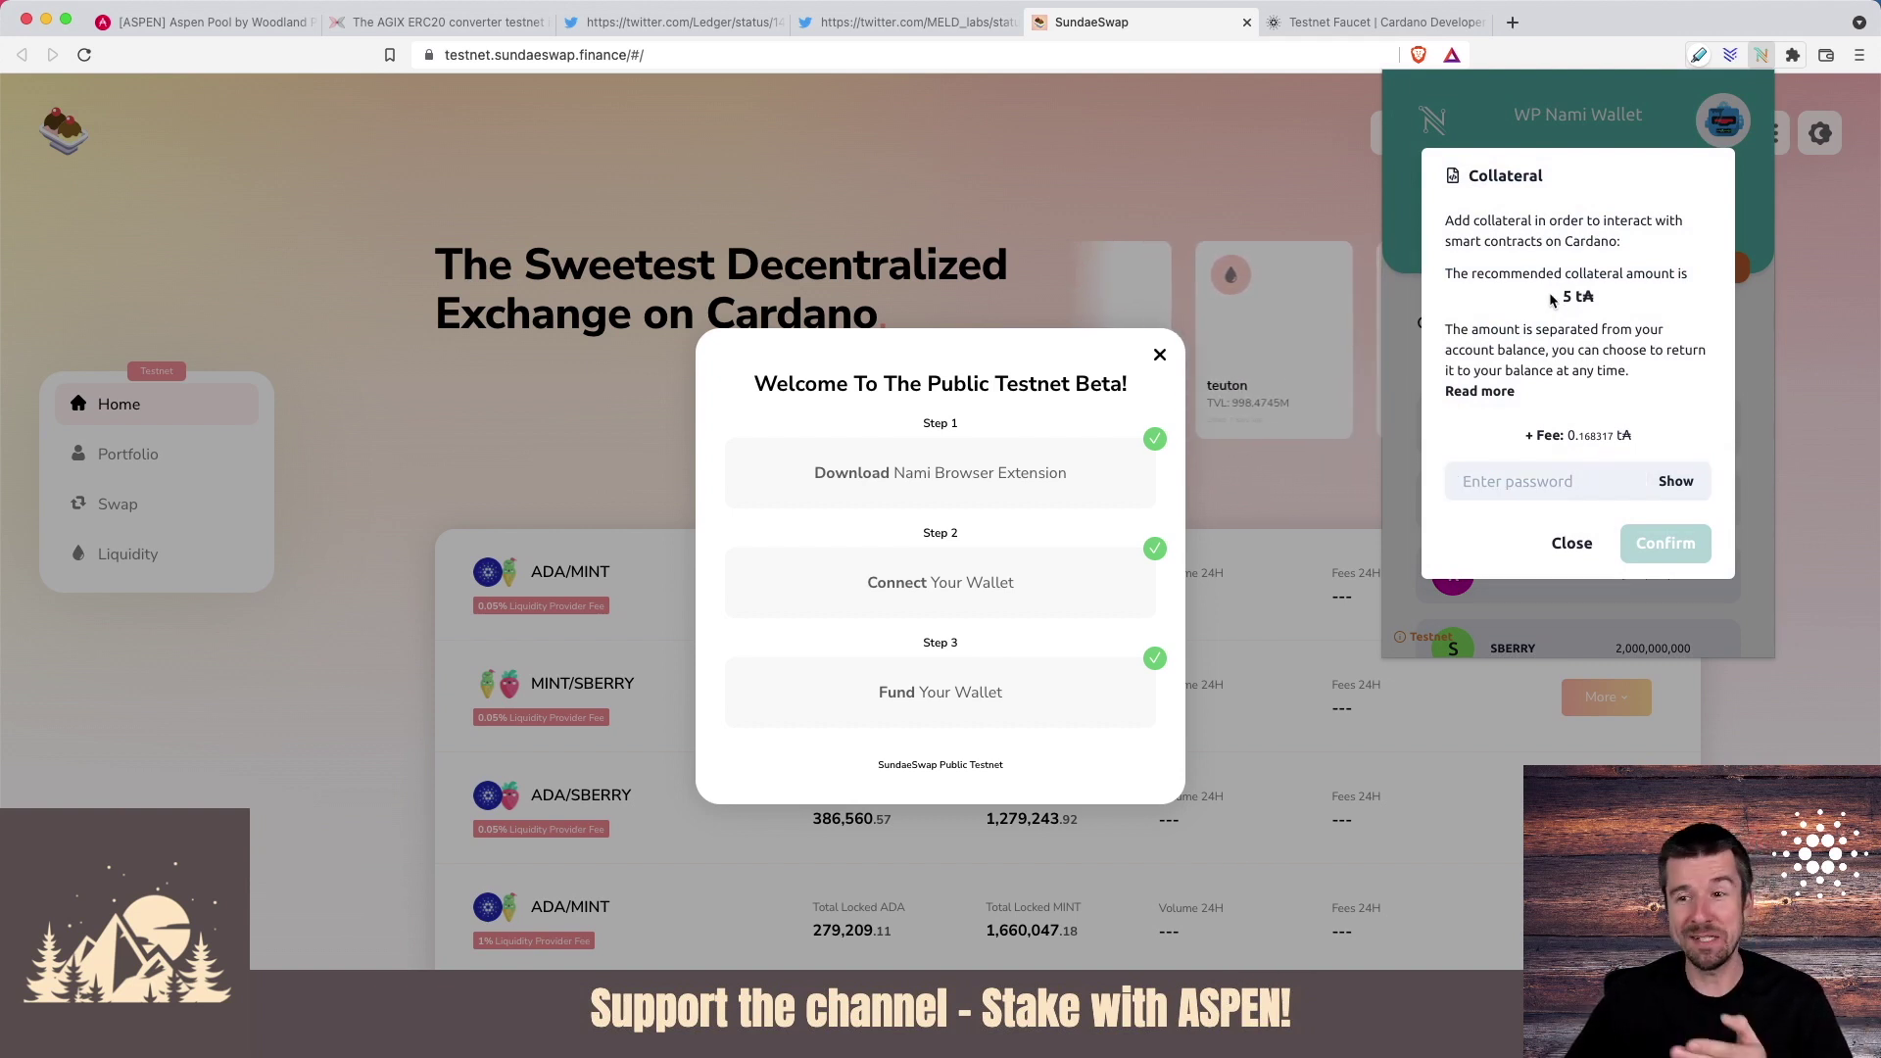
Revisit the Testnet Faucet page, return to SundaeSwap and close the Beta Guide.
left_click(1377, 17)
left_click(1327, 27)
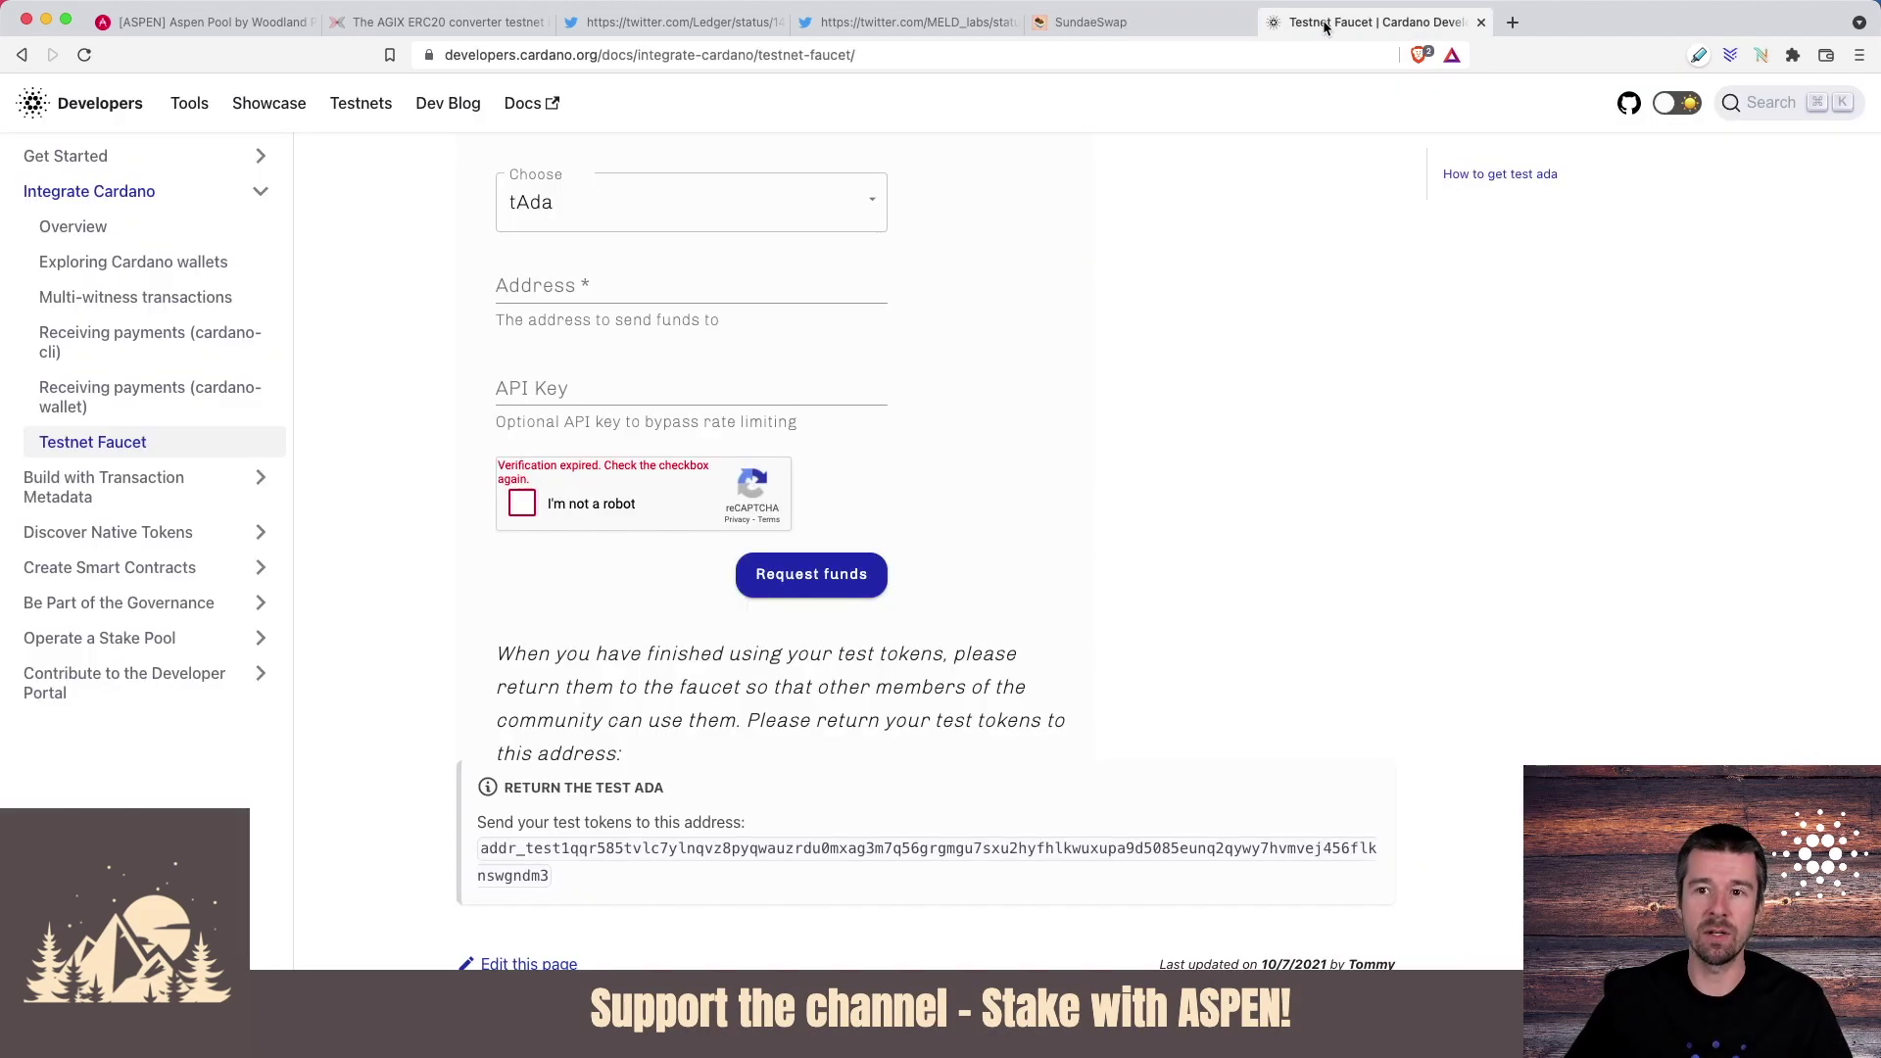
left_click(1102, 23)
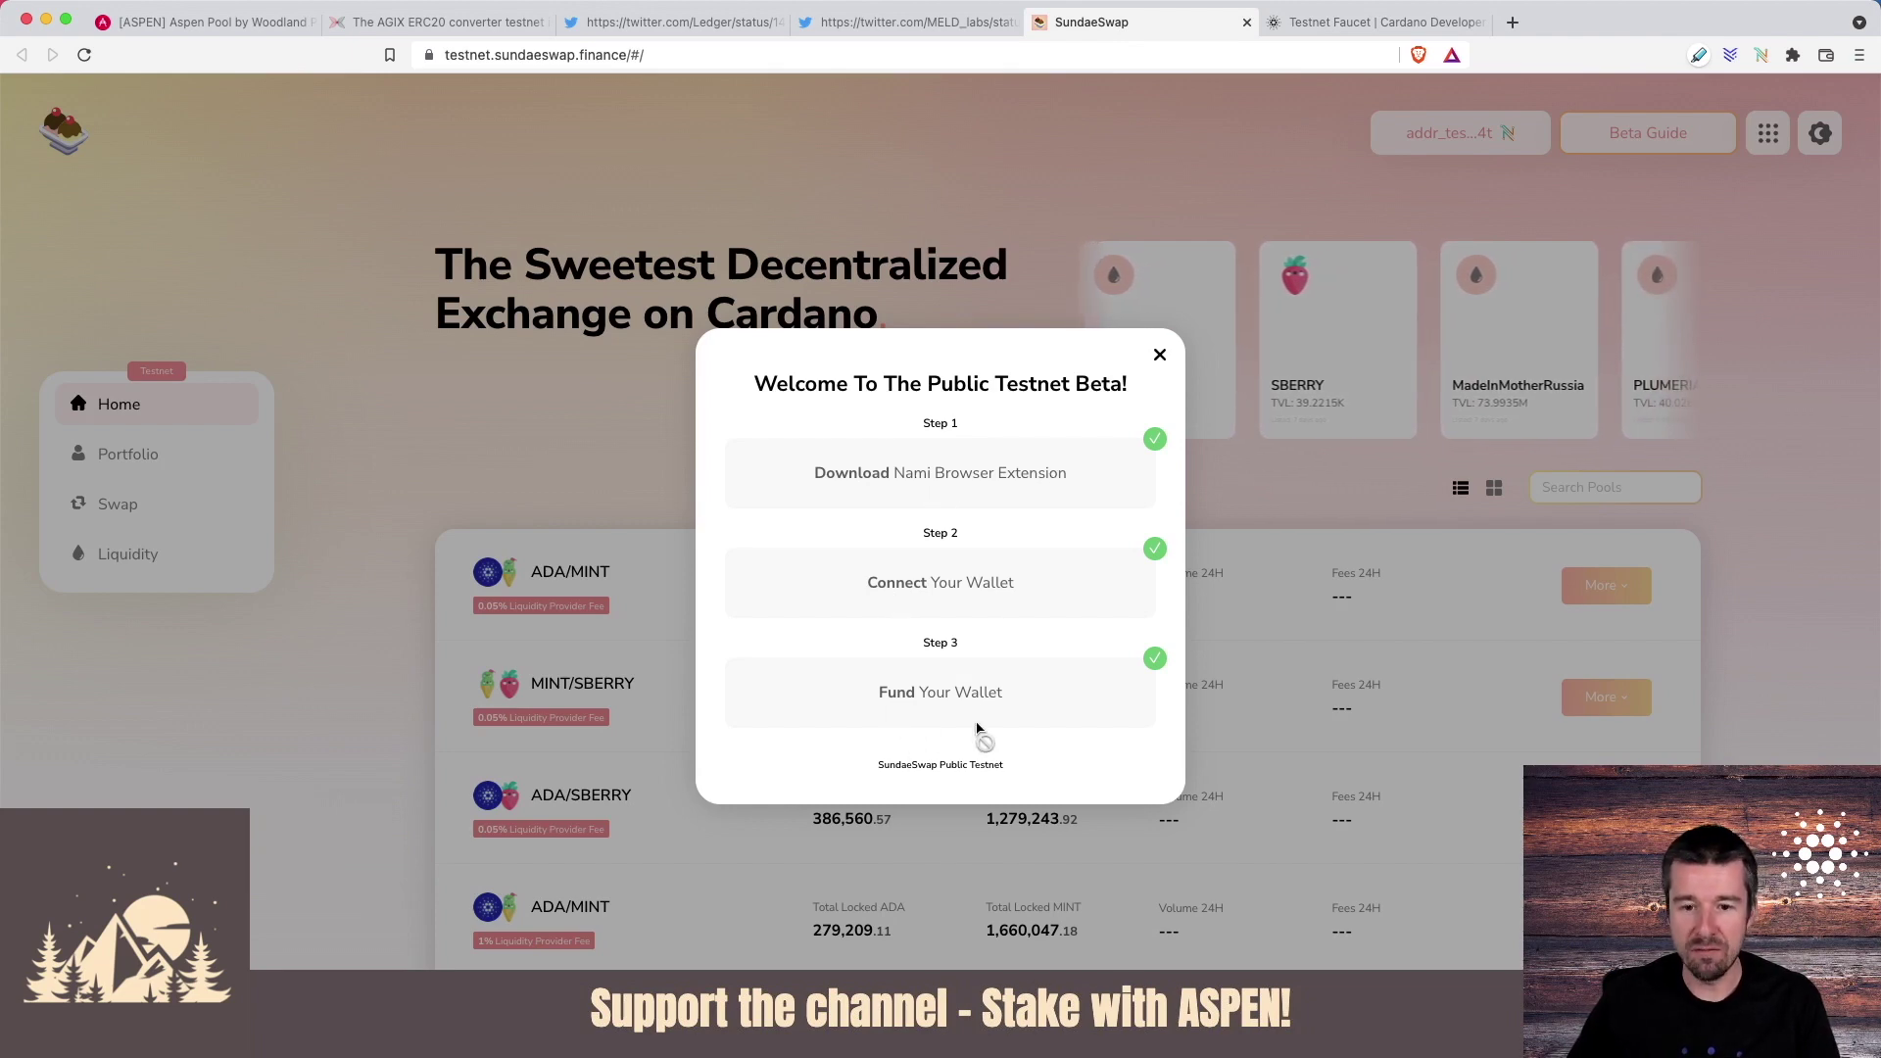
left_click(1159, 357)
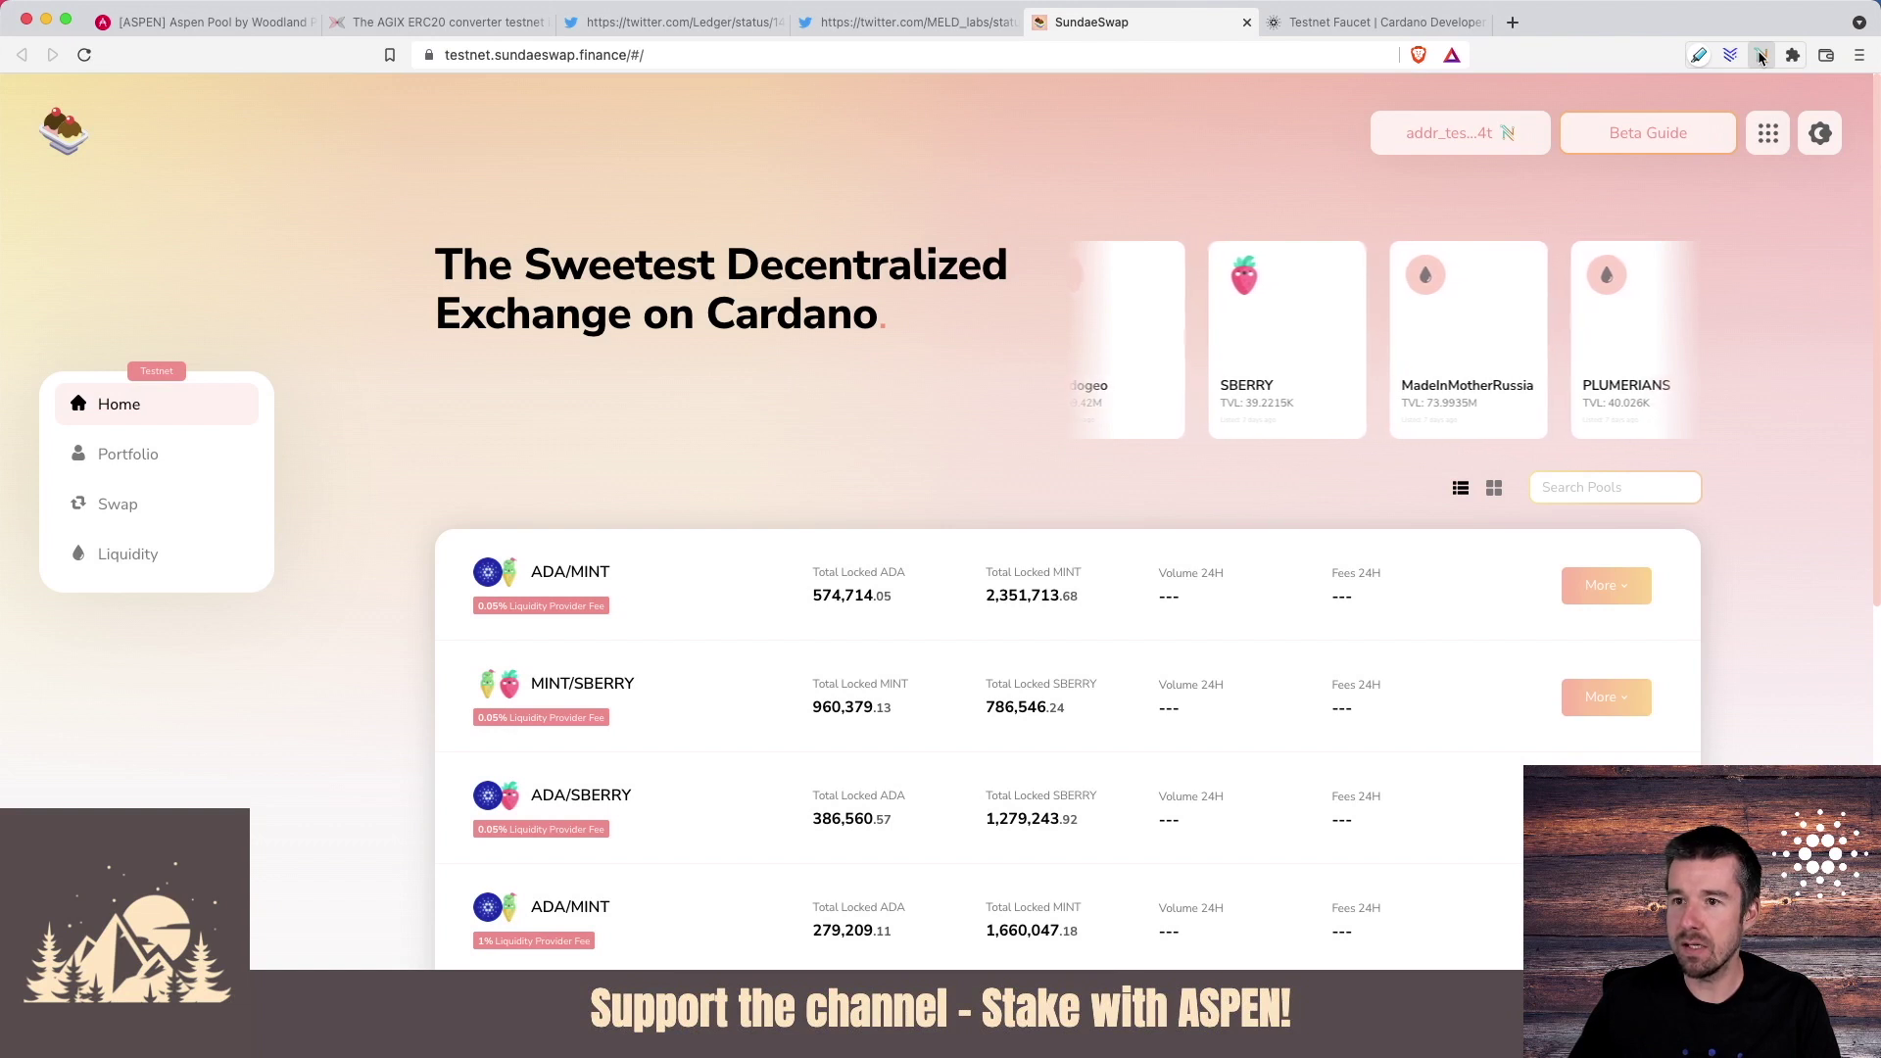
Check the tADA balance and test token assets in the Nami wallet, glancing back at the Testnet Faucet page in between.
left_click(1760, 56)
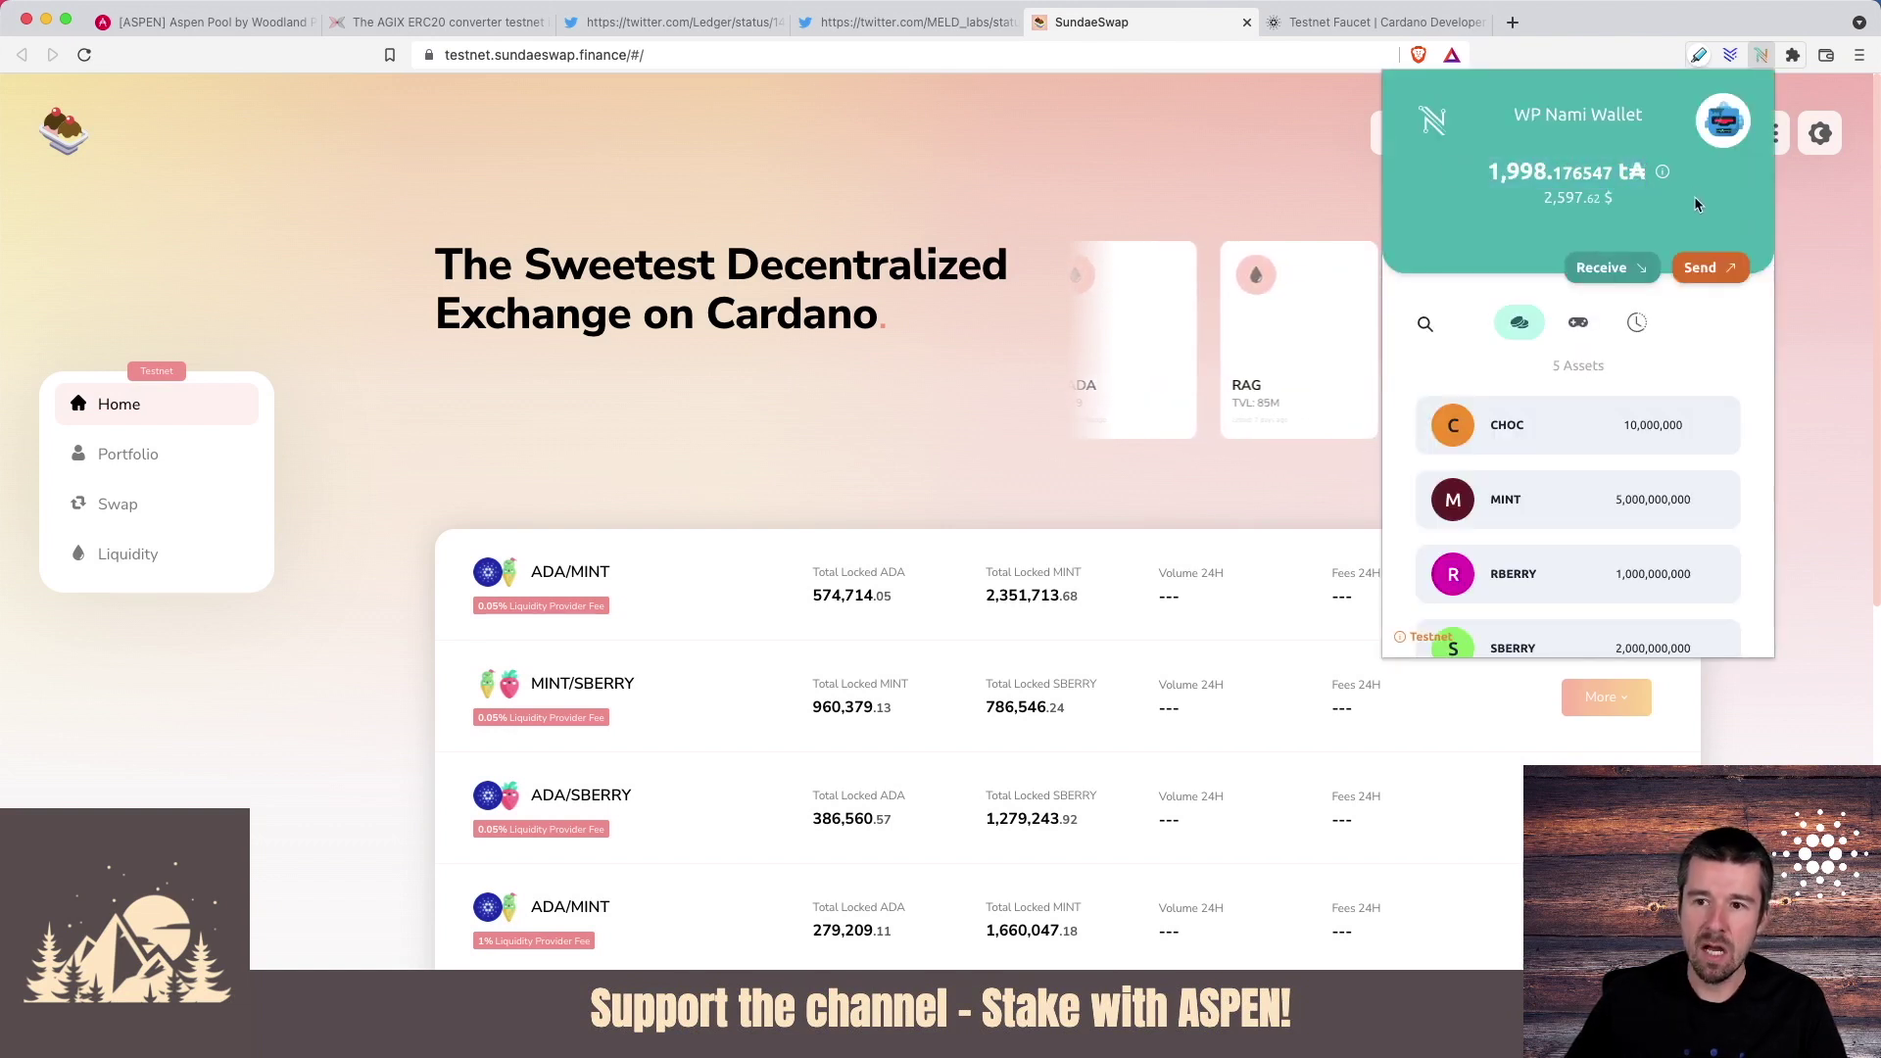
left_click(1335, 26)
left_click(1335, 26)
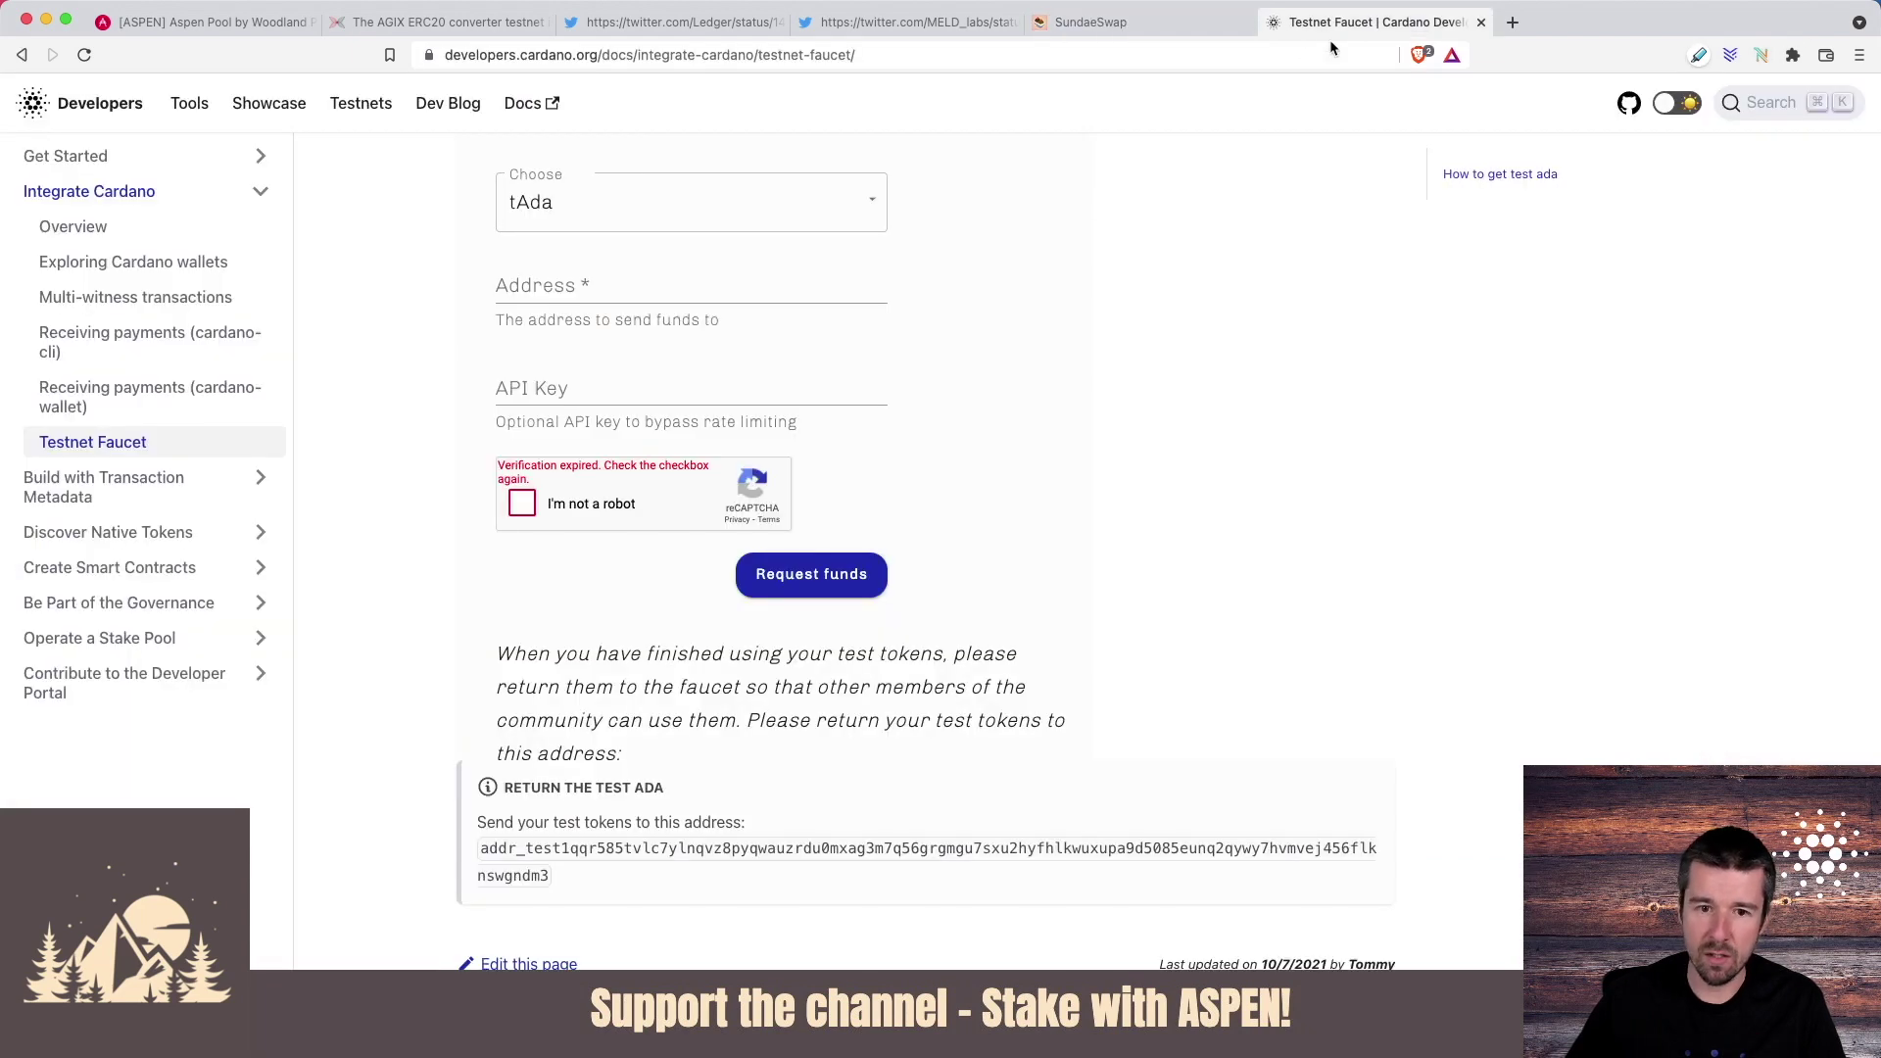
scroll(1104, 326, "up", 10)
left_click(1144, 29)
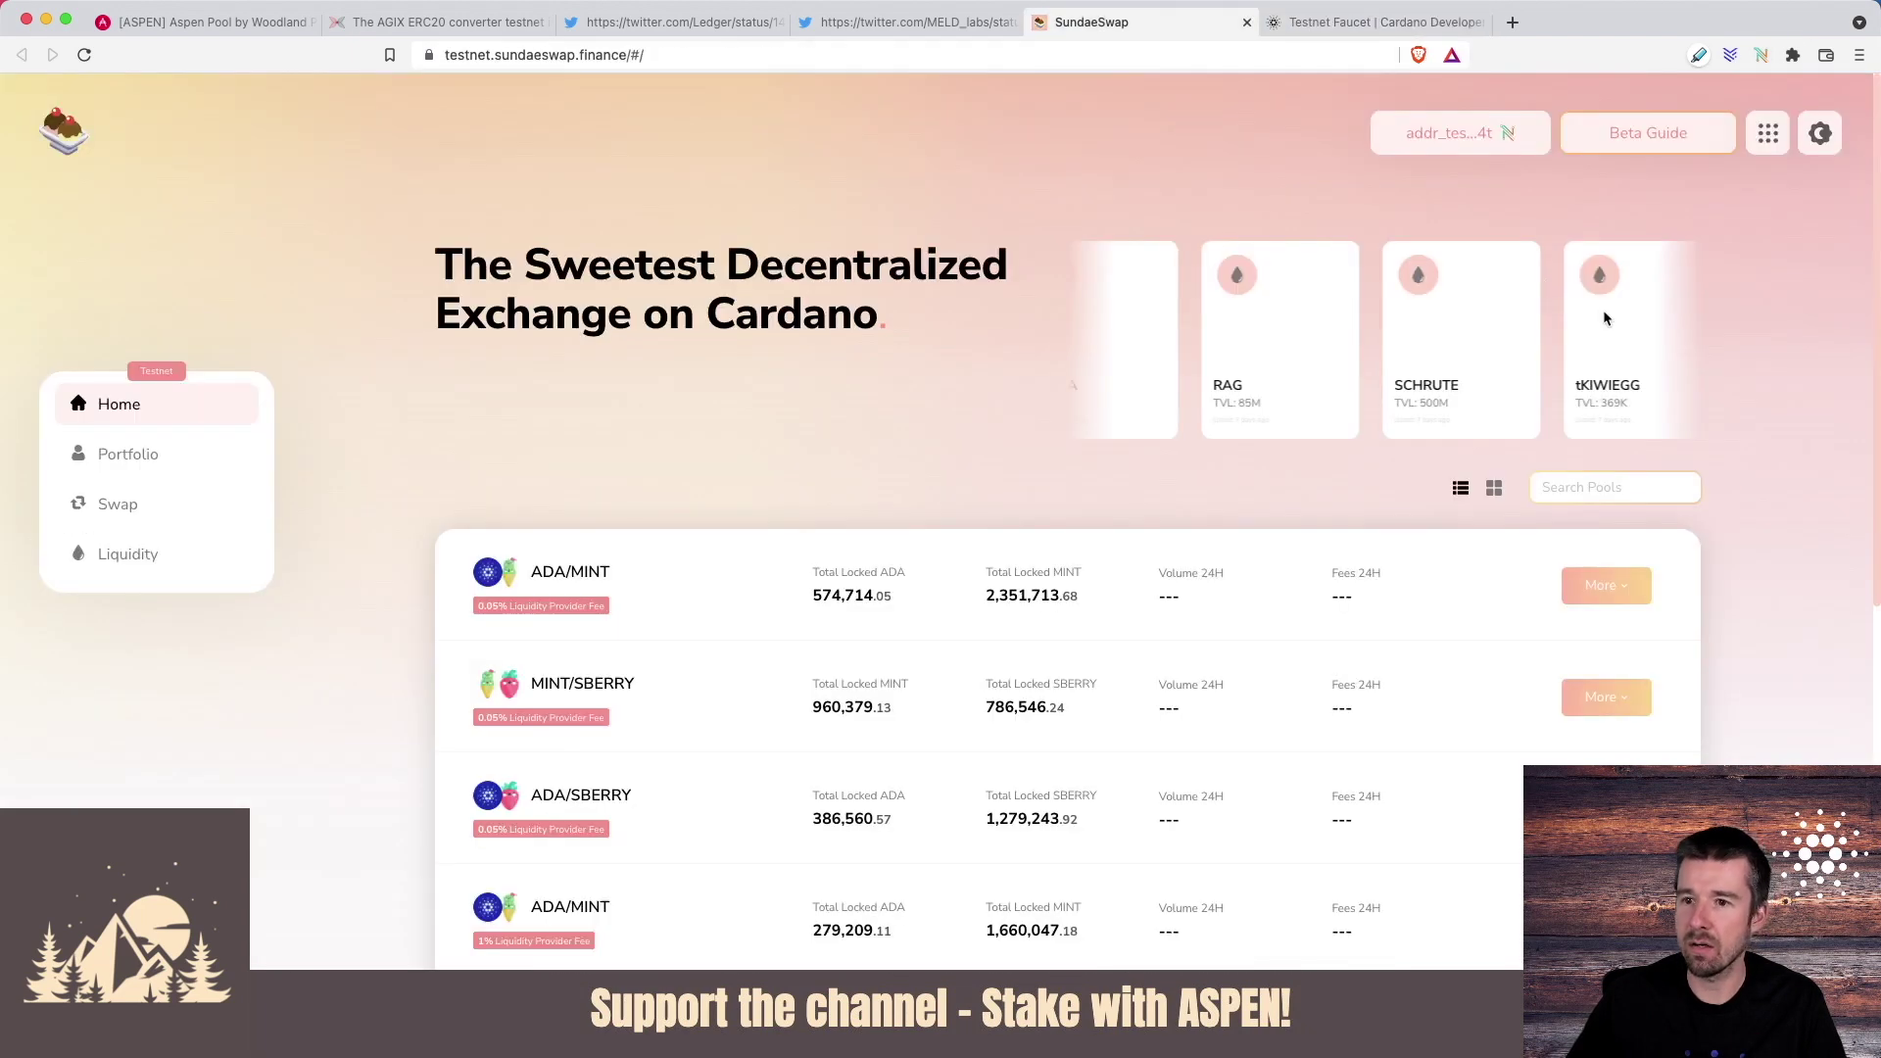
left_click(1761, 55)
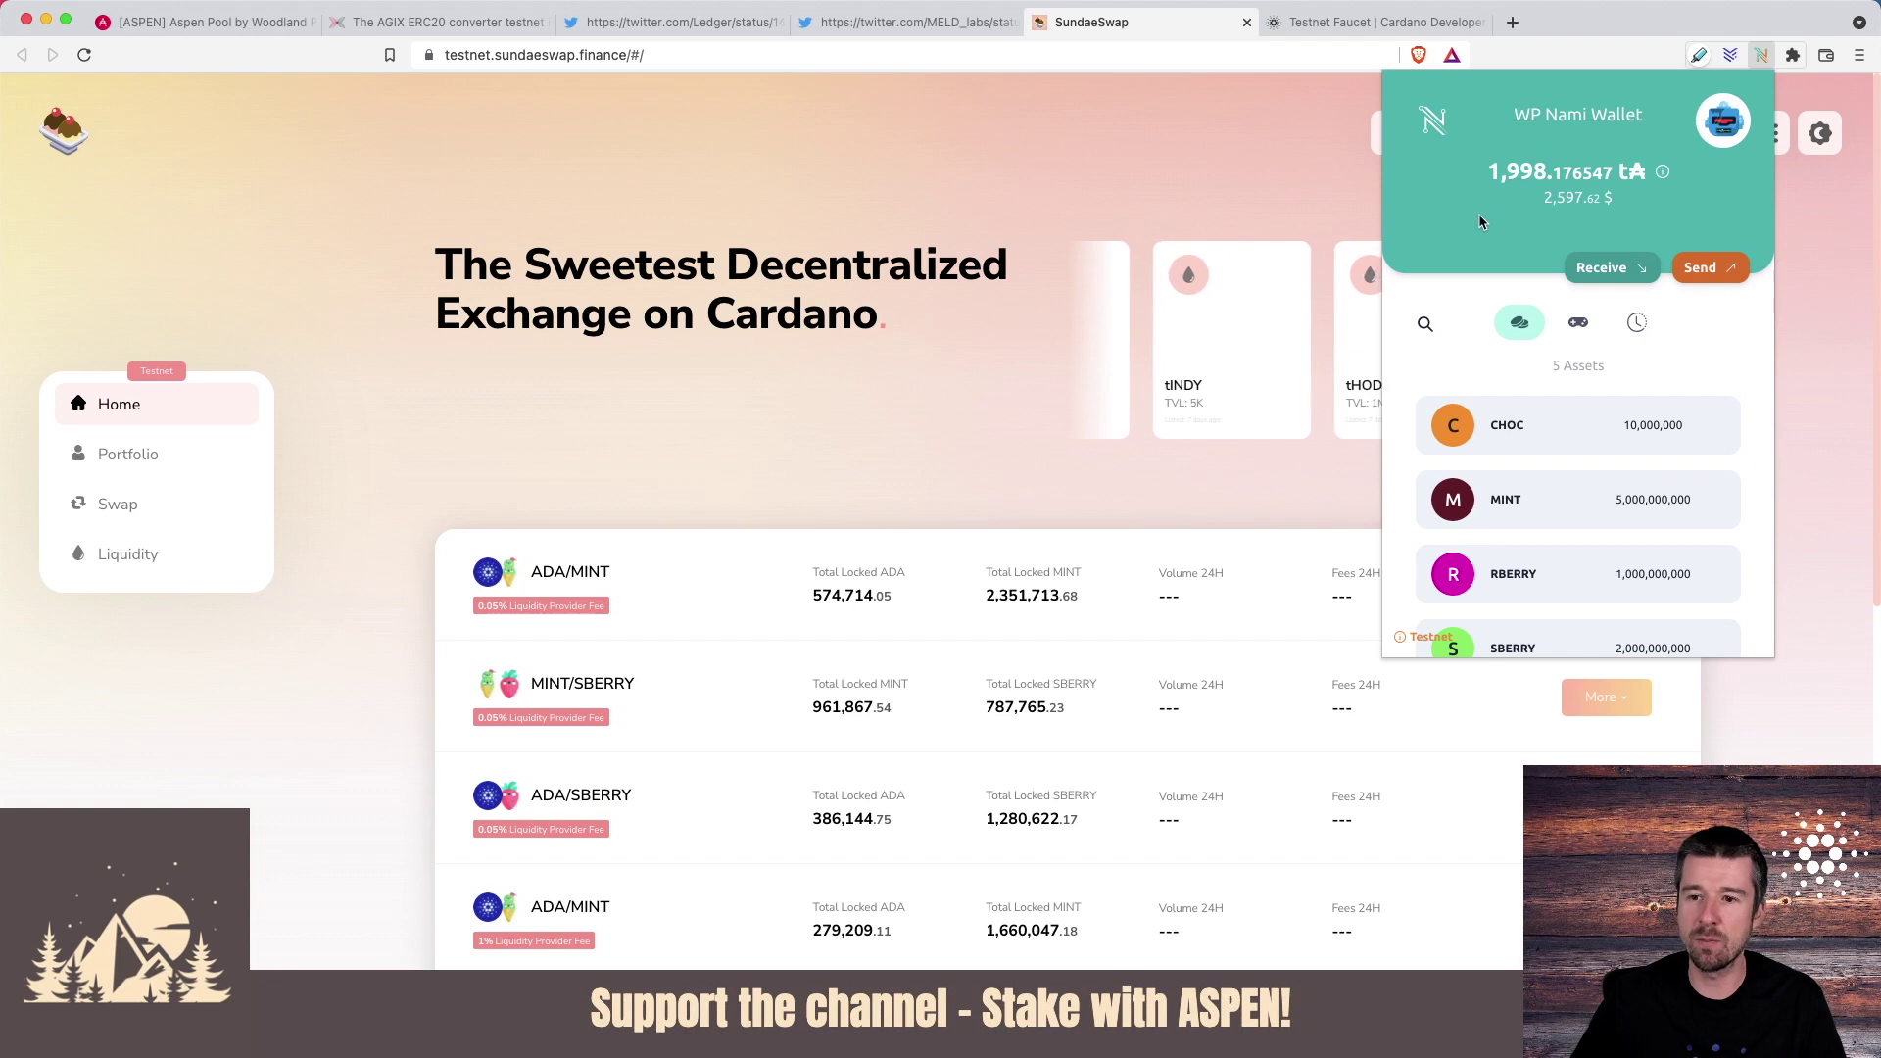
scroll(1483, 224, "down", 1)
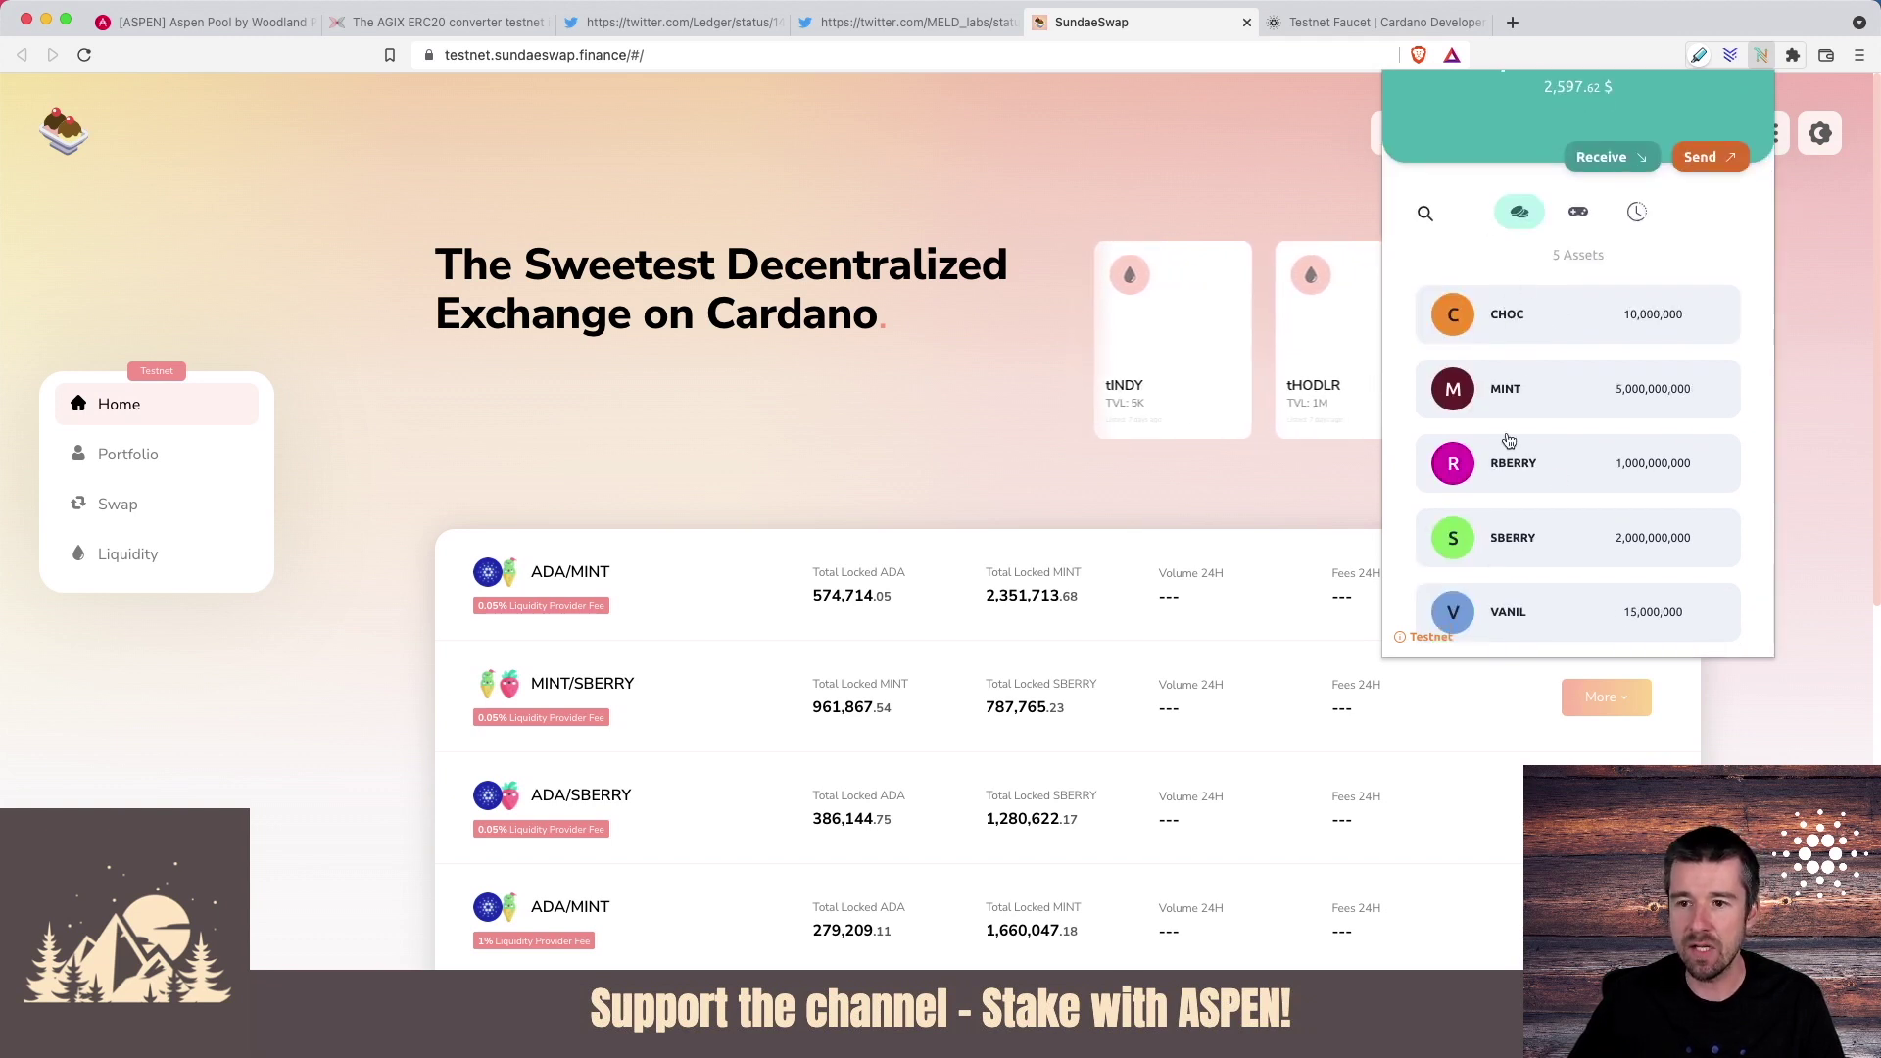
Close the Nami wallet and set up an exchange from ADA to SUNDAE on the Swap page.
scroll(1509, 441, "up", 3)
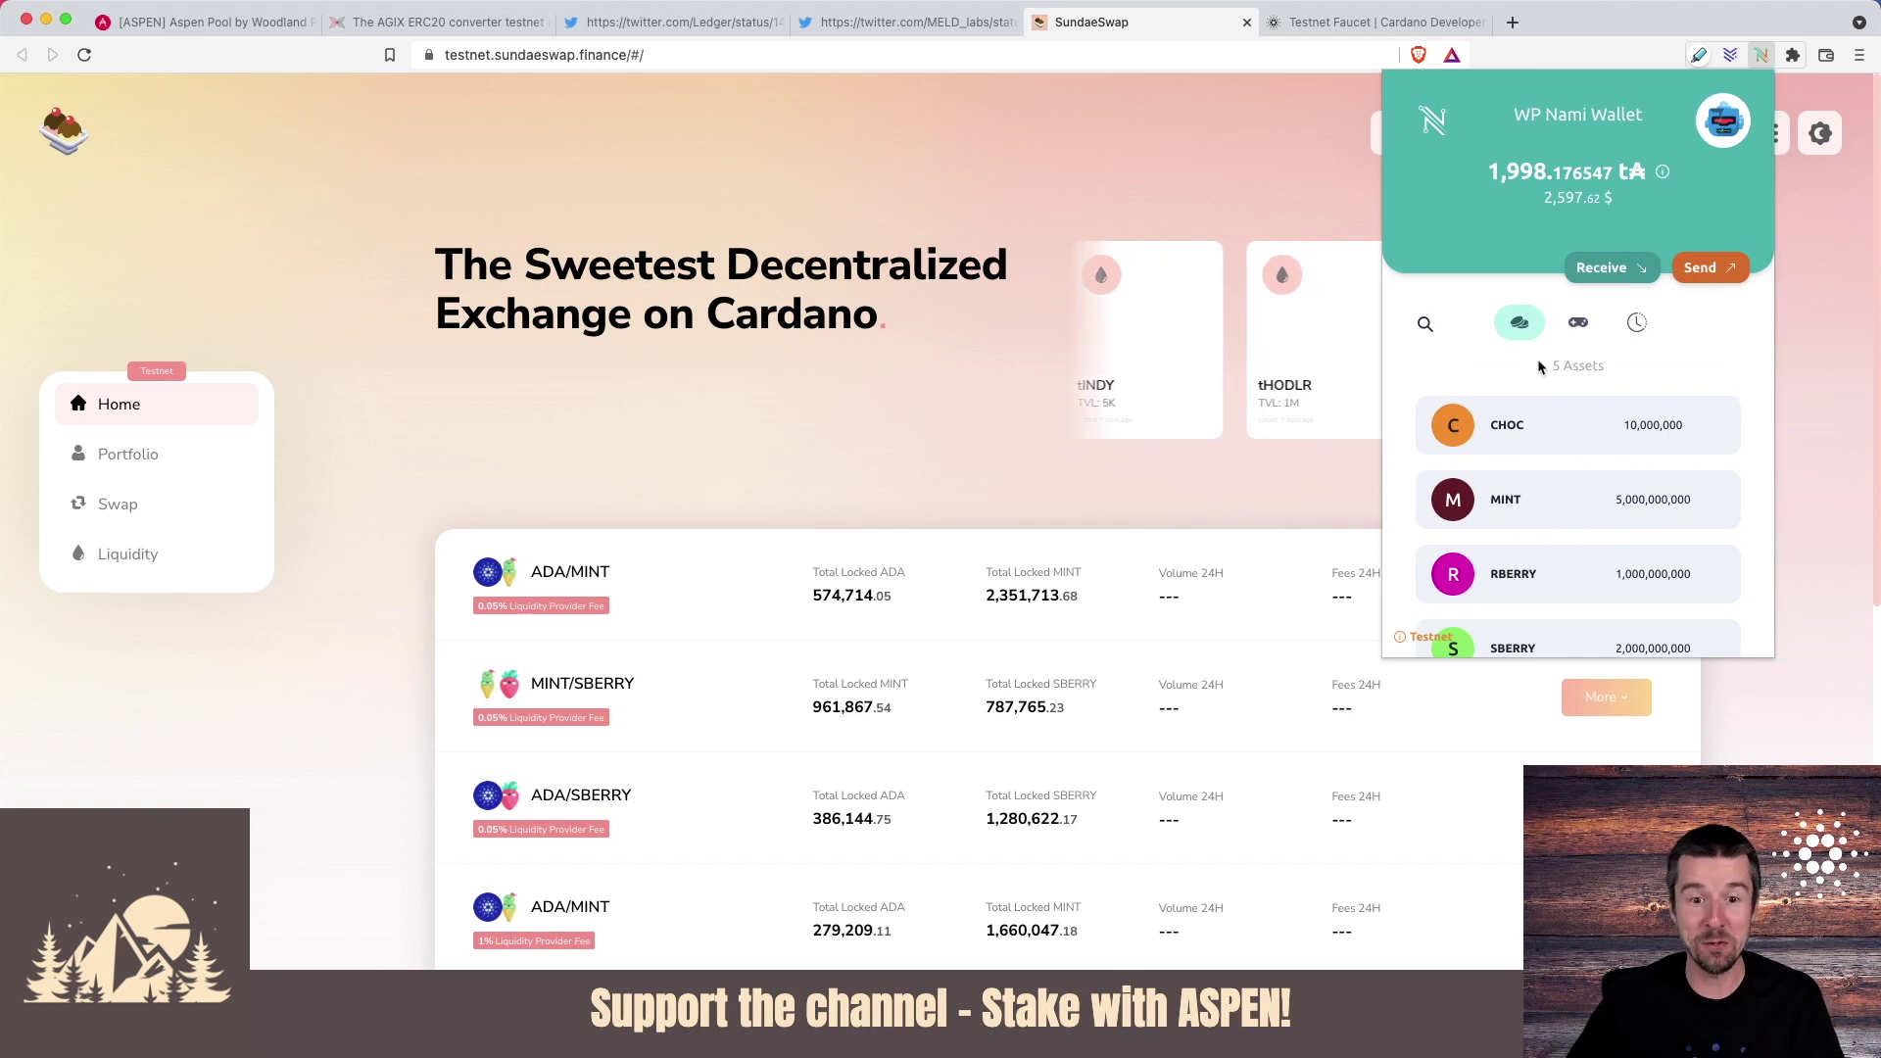
left_click(1073, 475)
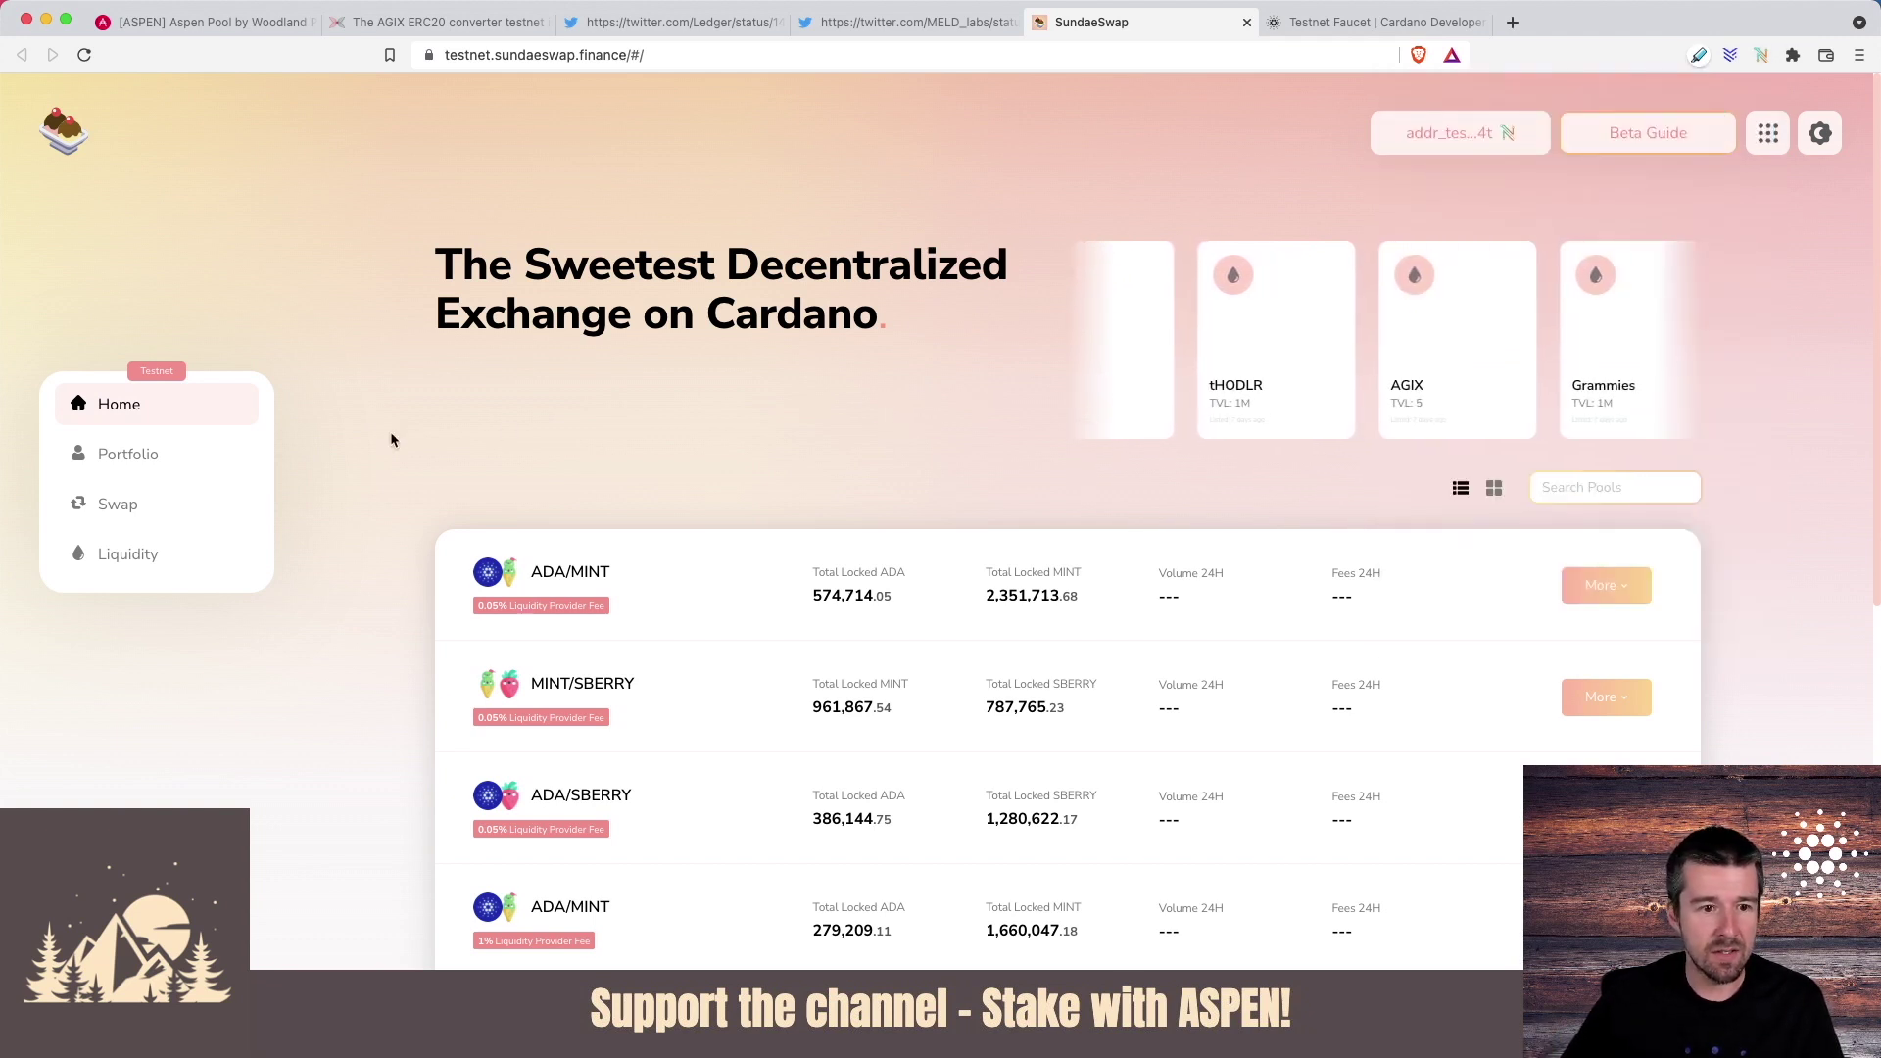
left_click(117, 507)
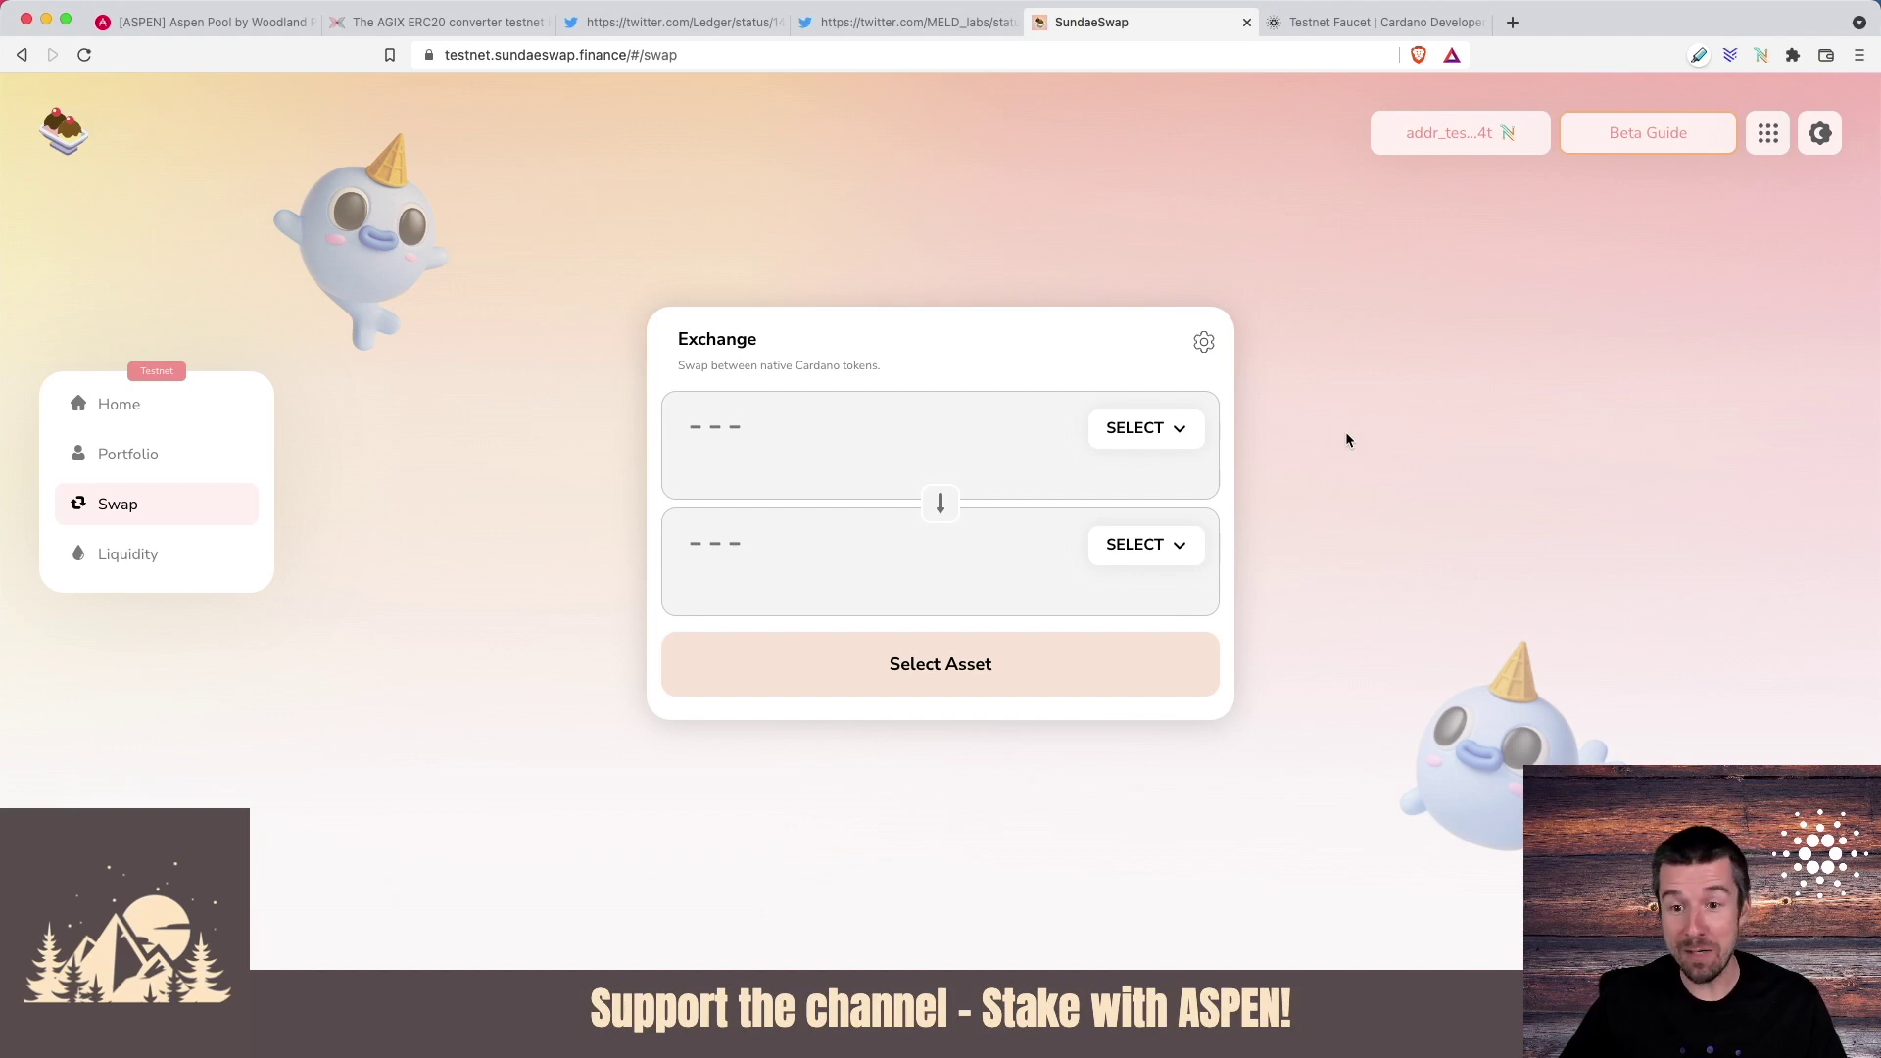
left_click(1174, 431)
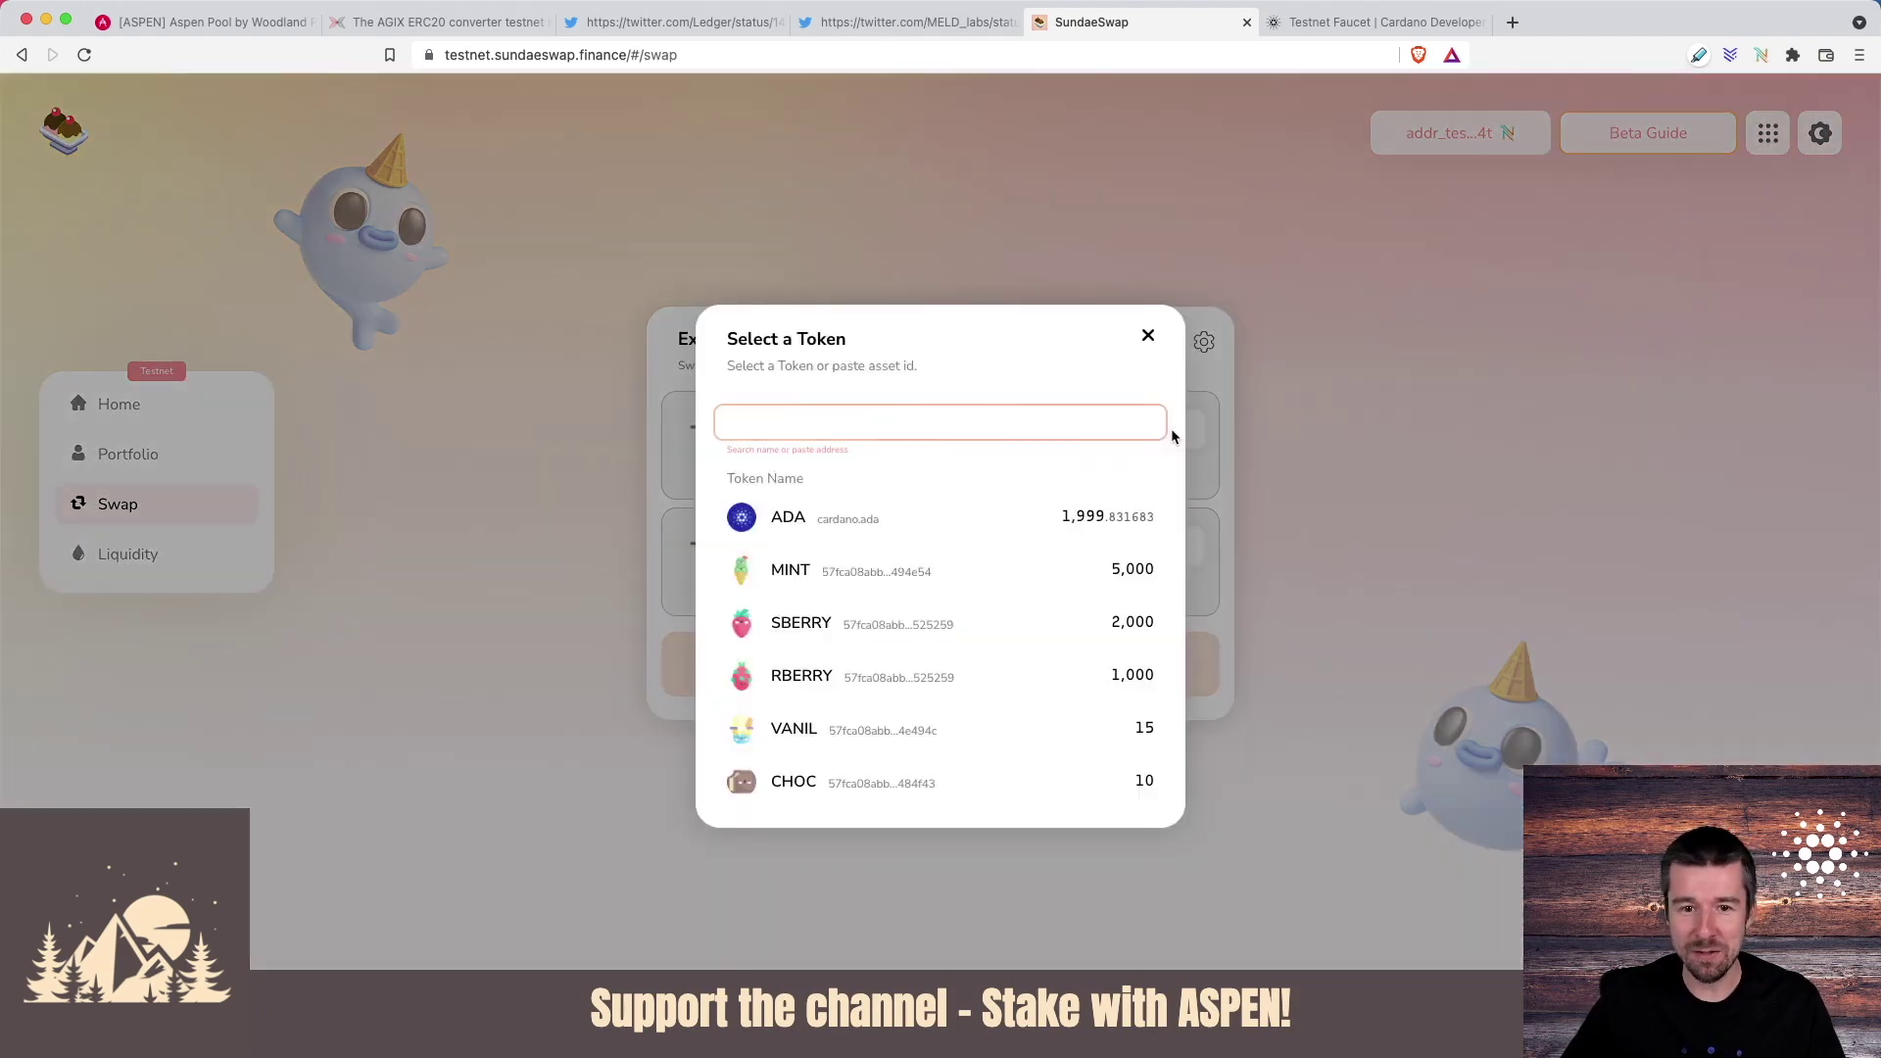
left_click(882, 523)
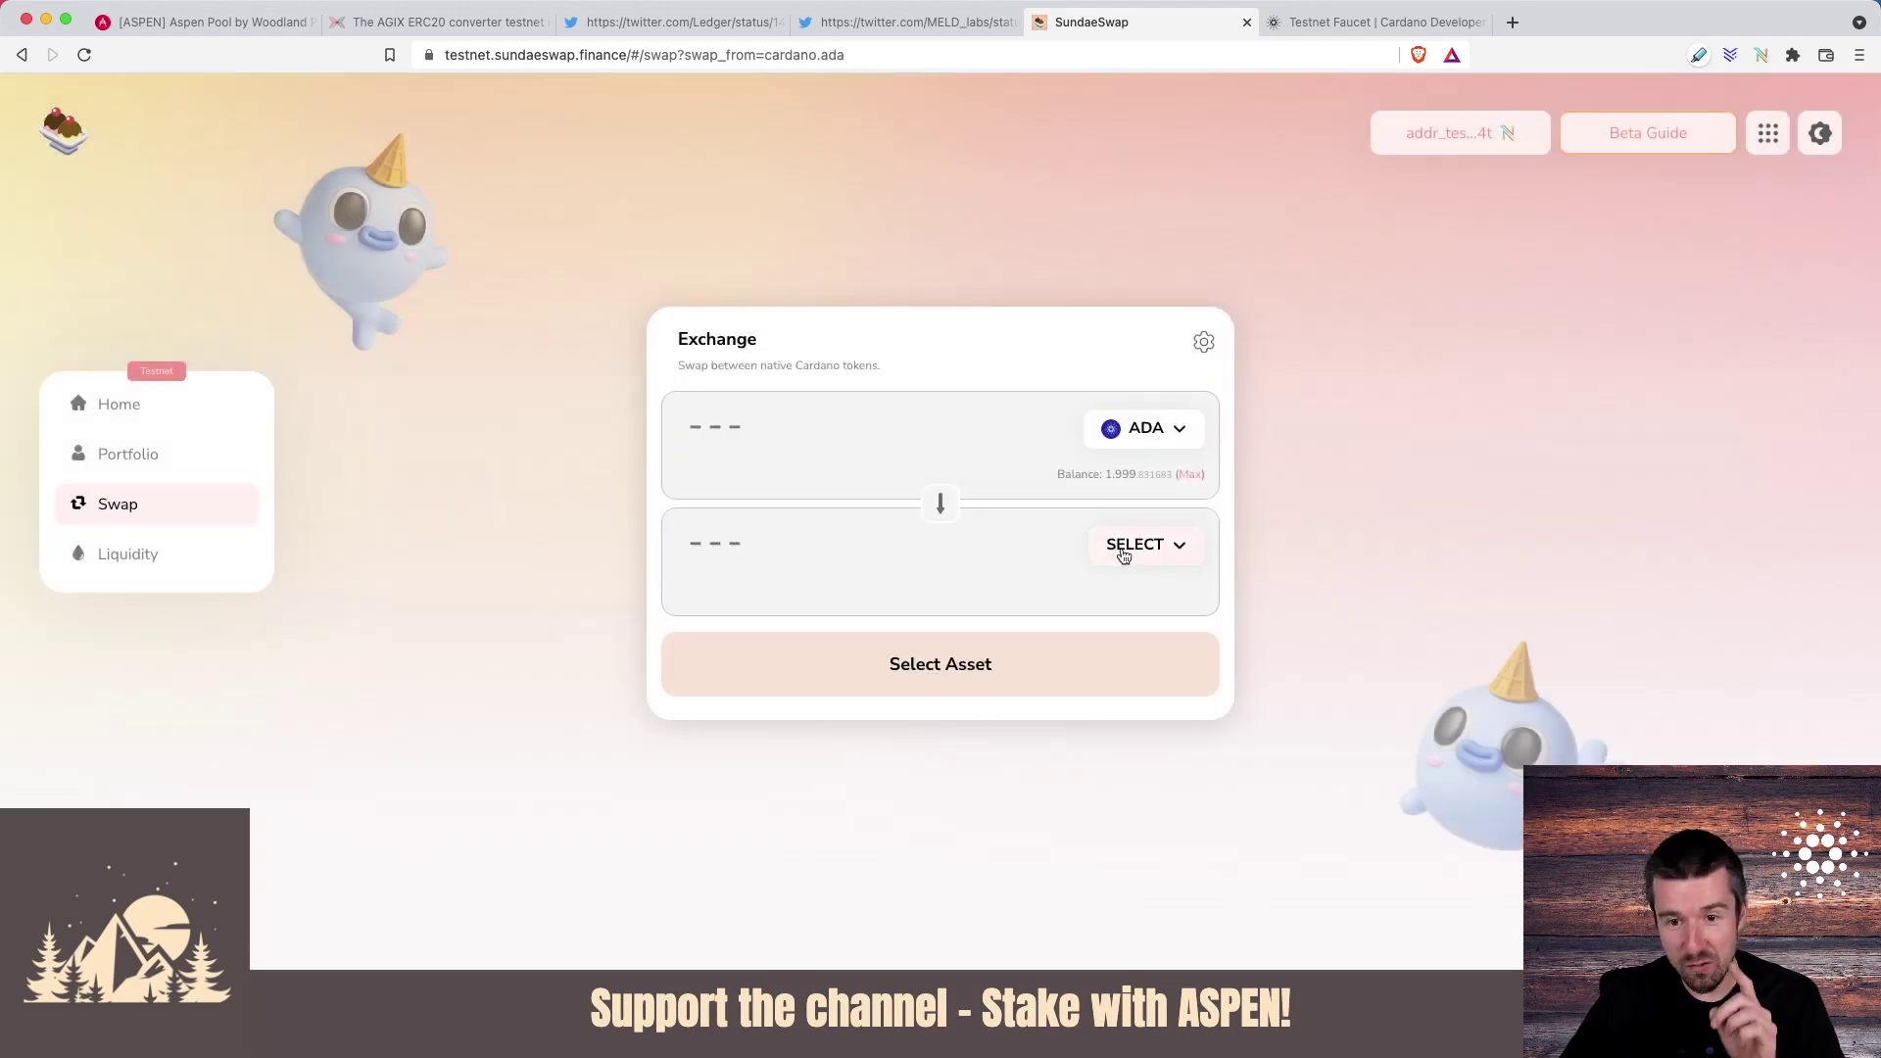
left_click(1147, 544)
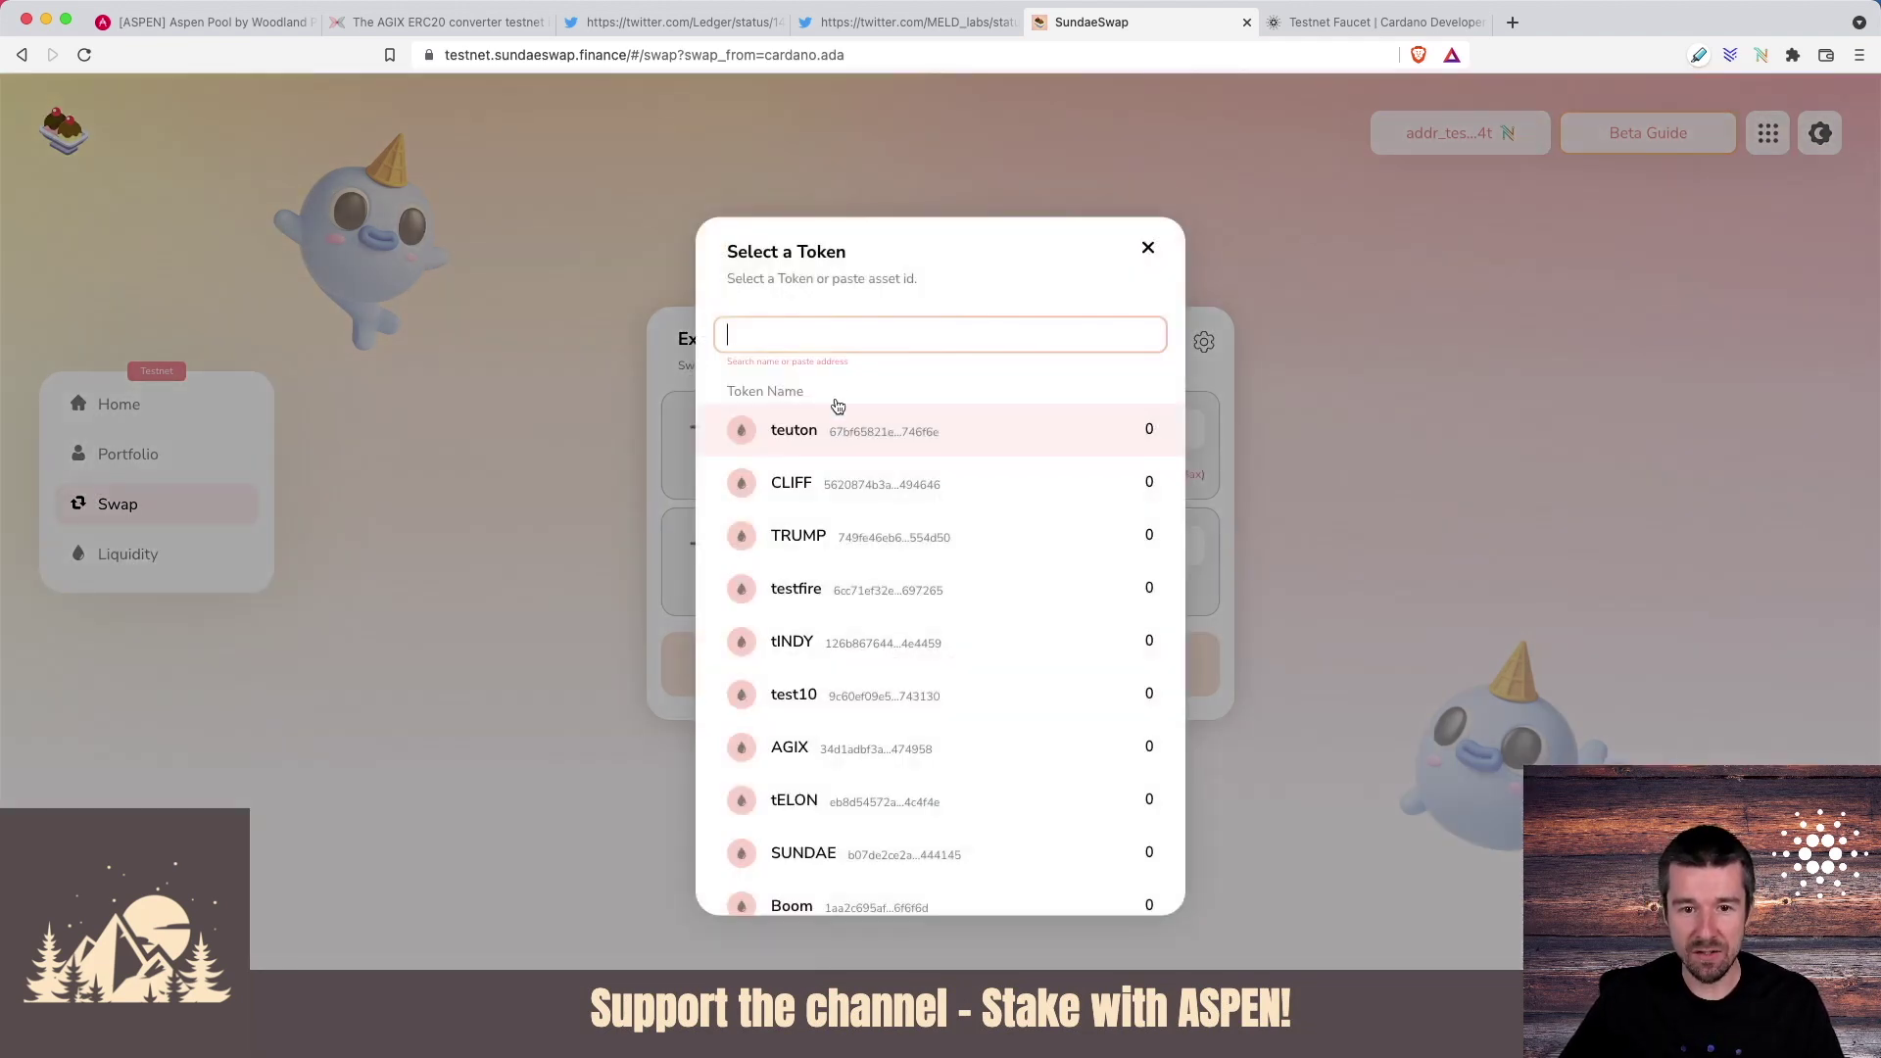
type("sundae")
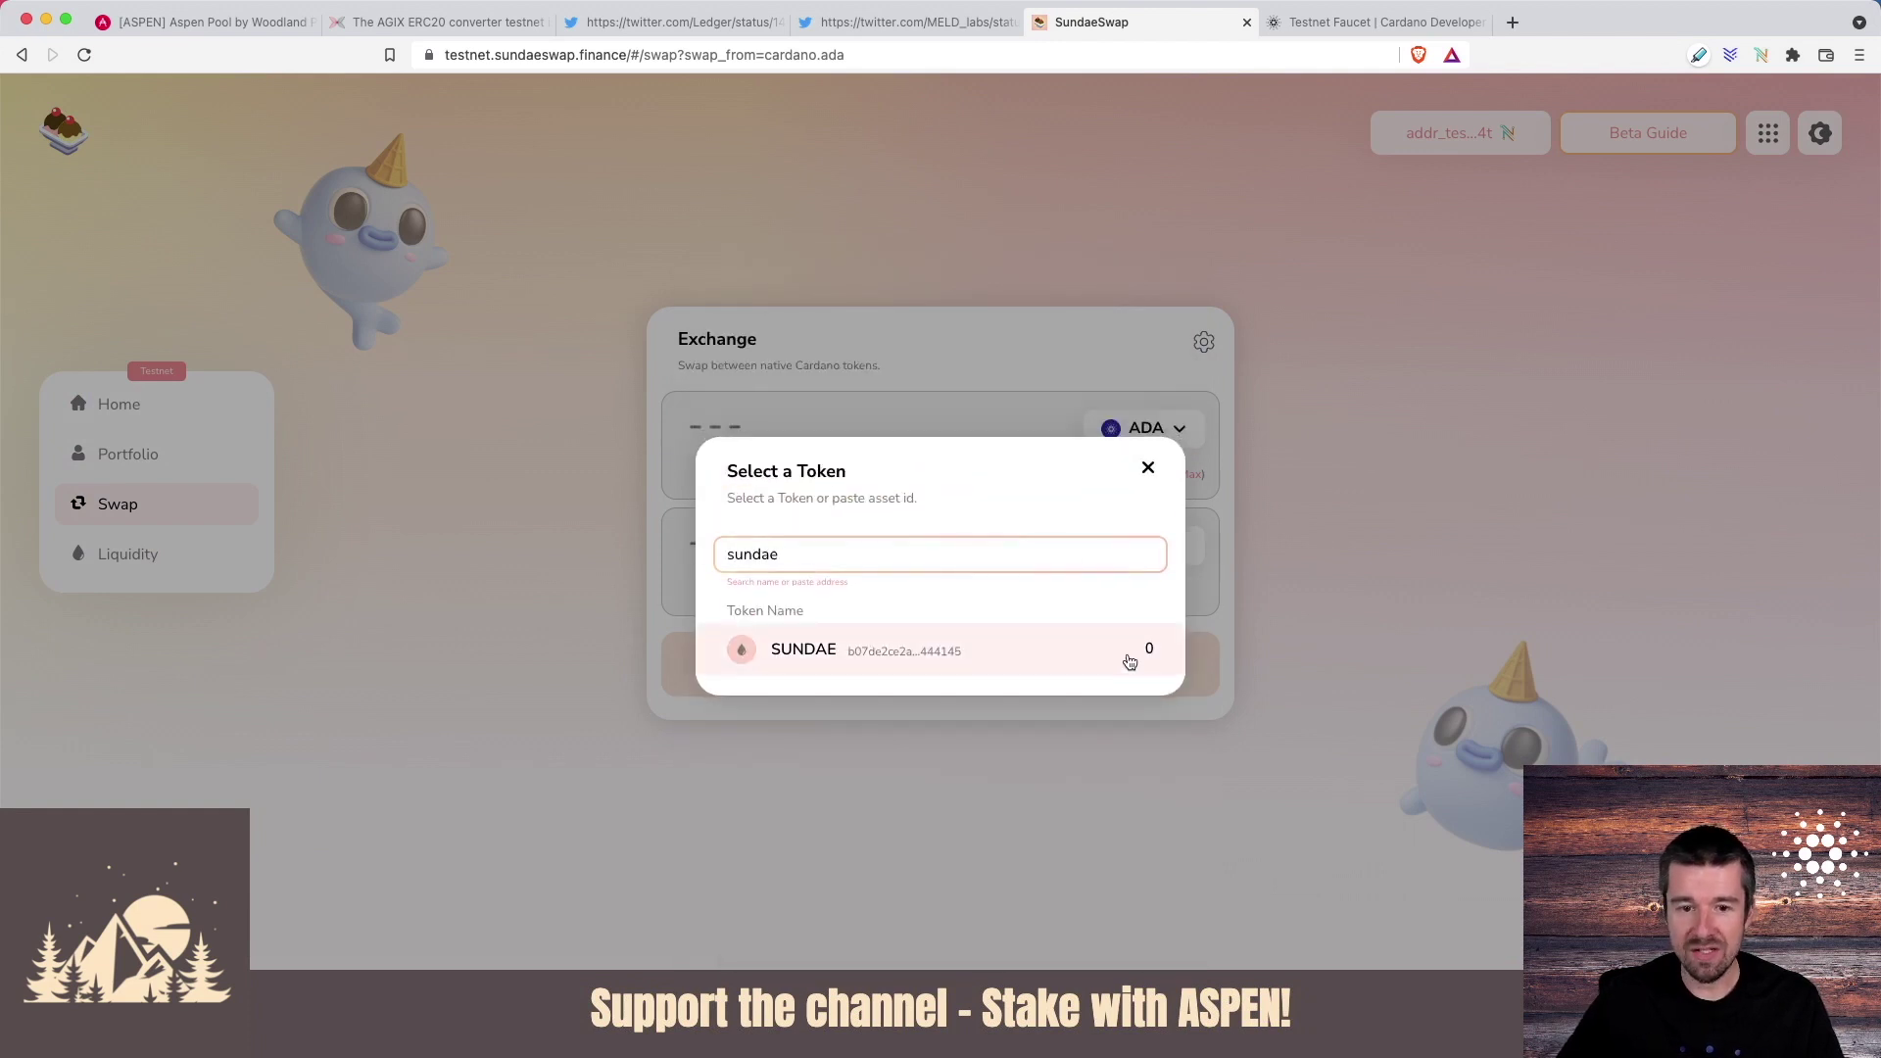
left_click(1025, 662)
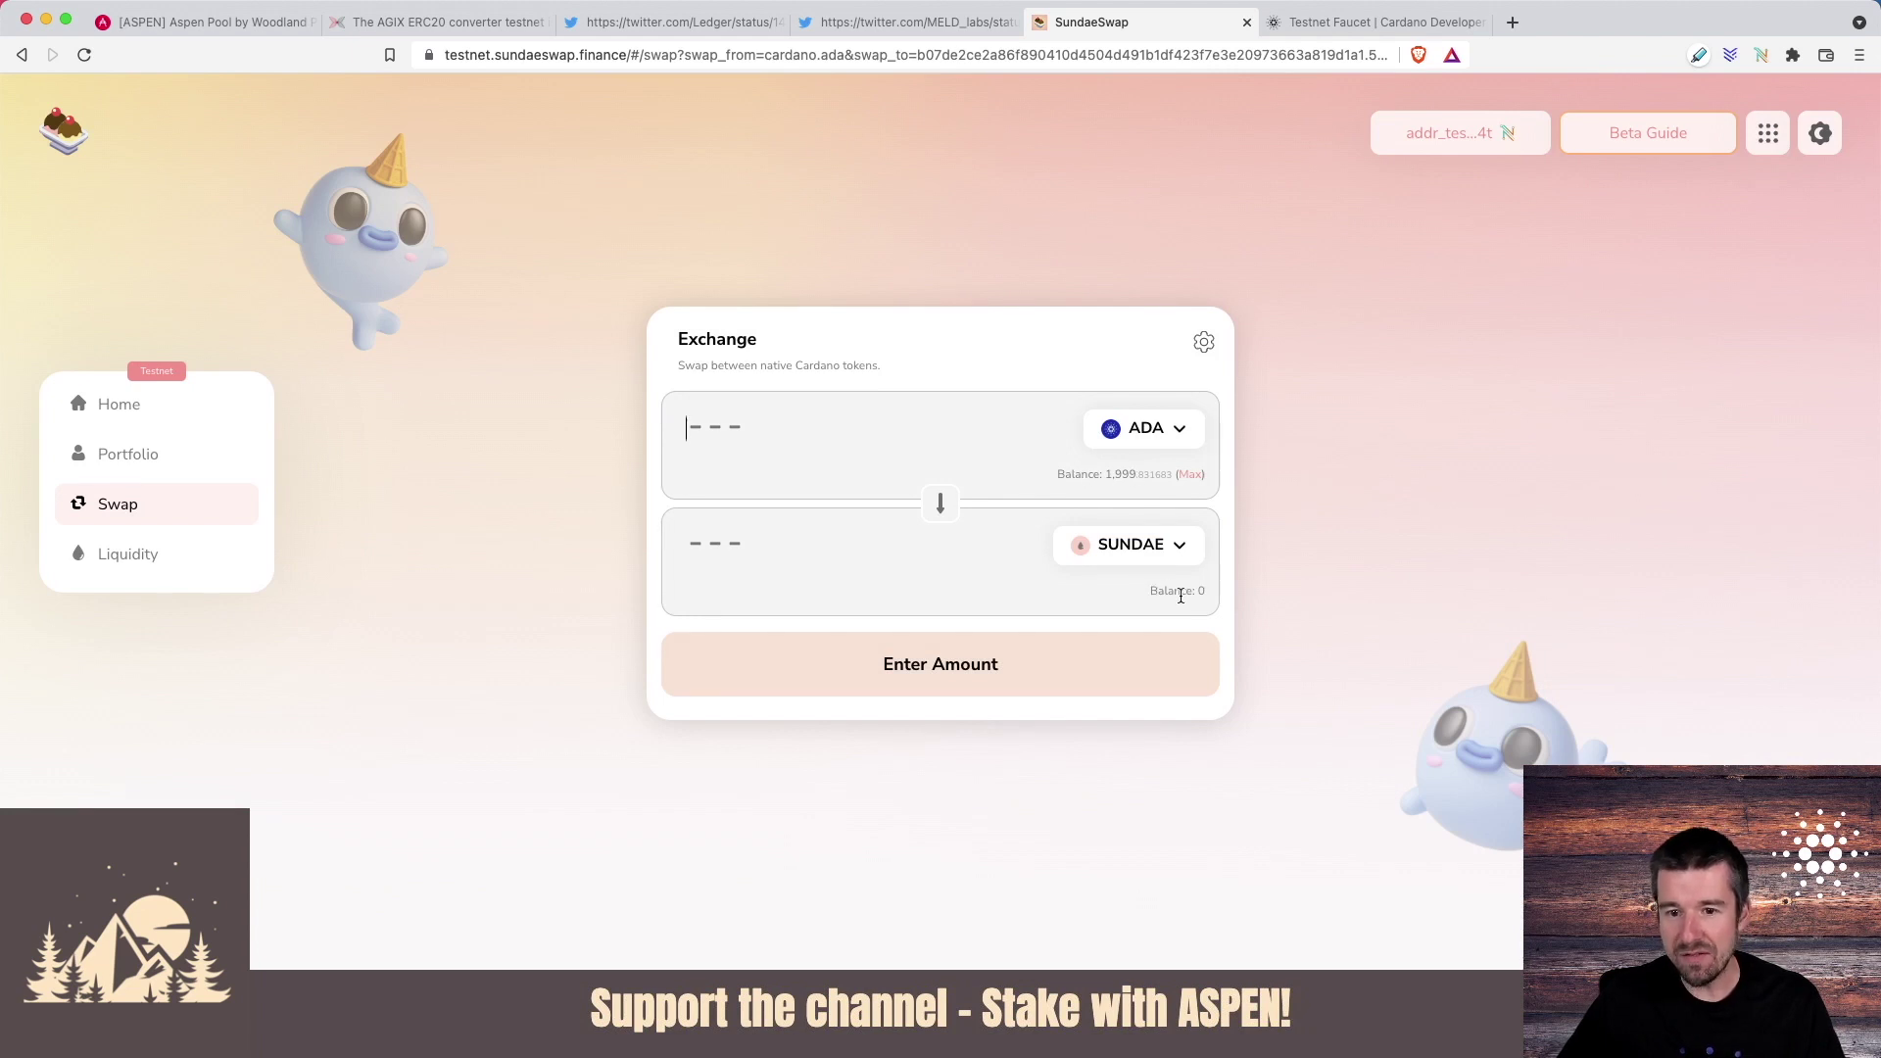
Enter 100 ADA as the amount to swap and examine the estimated SUNDAE output and slippage price impact.
left_click(811, 441)
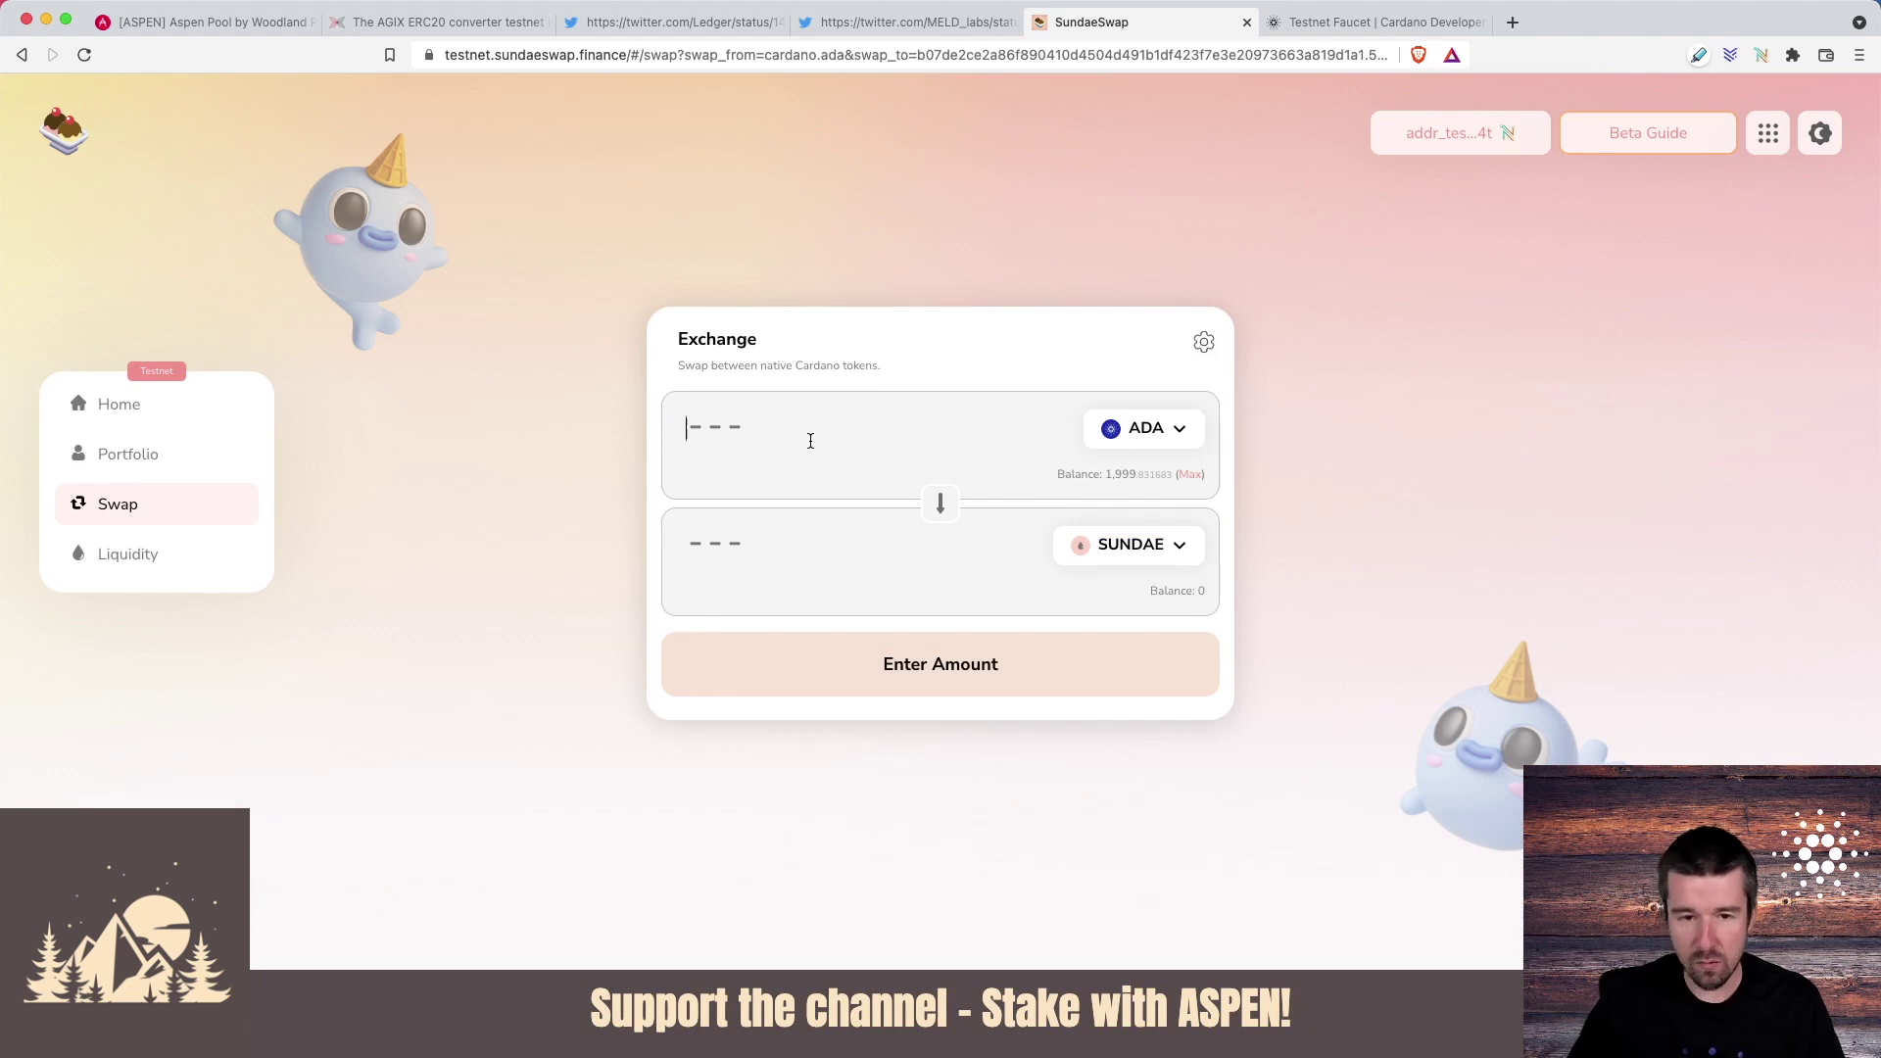
type("100")
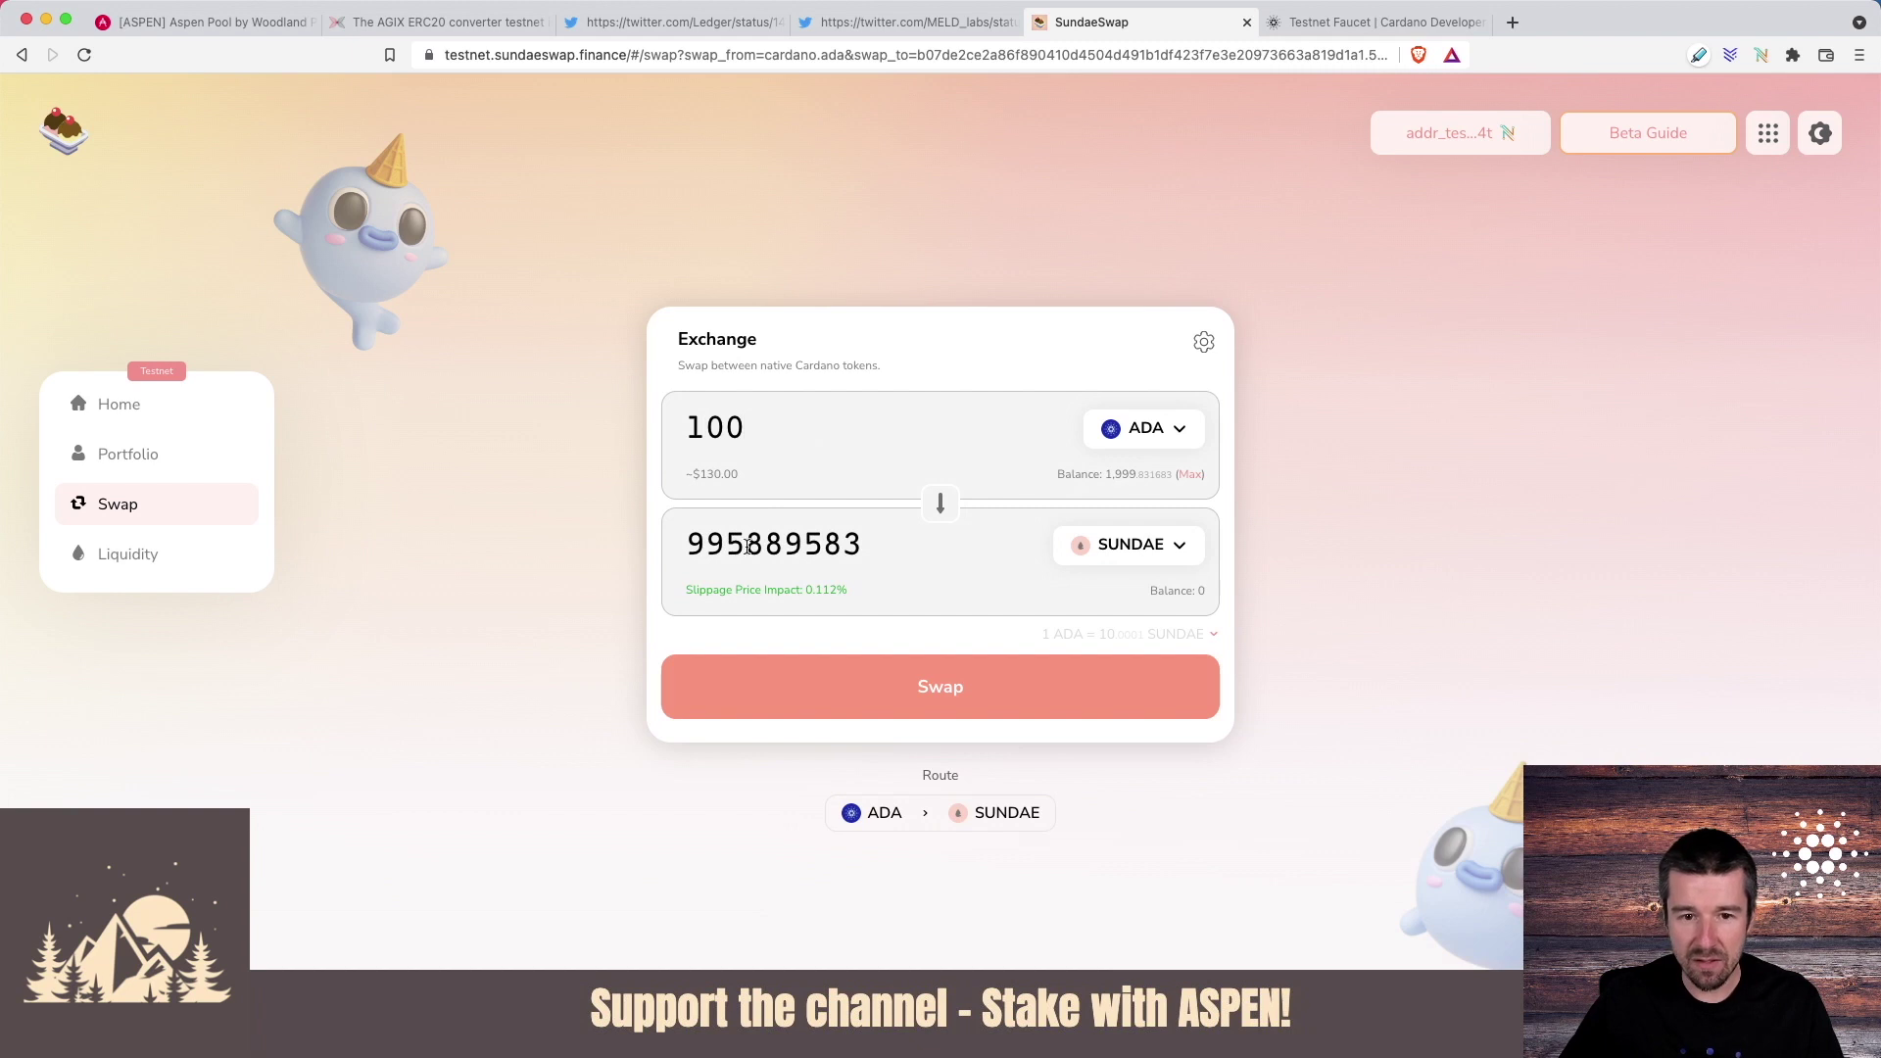
left_click_drag(857, 549, 747, 554)
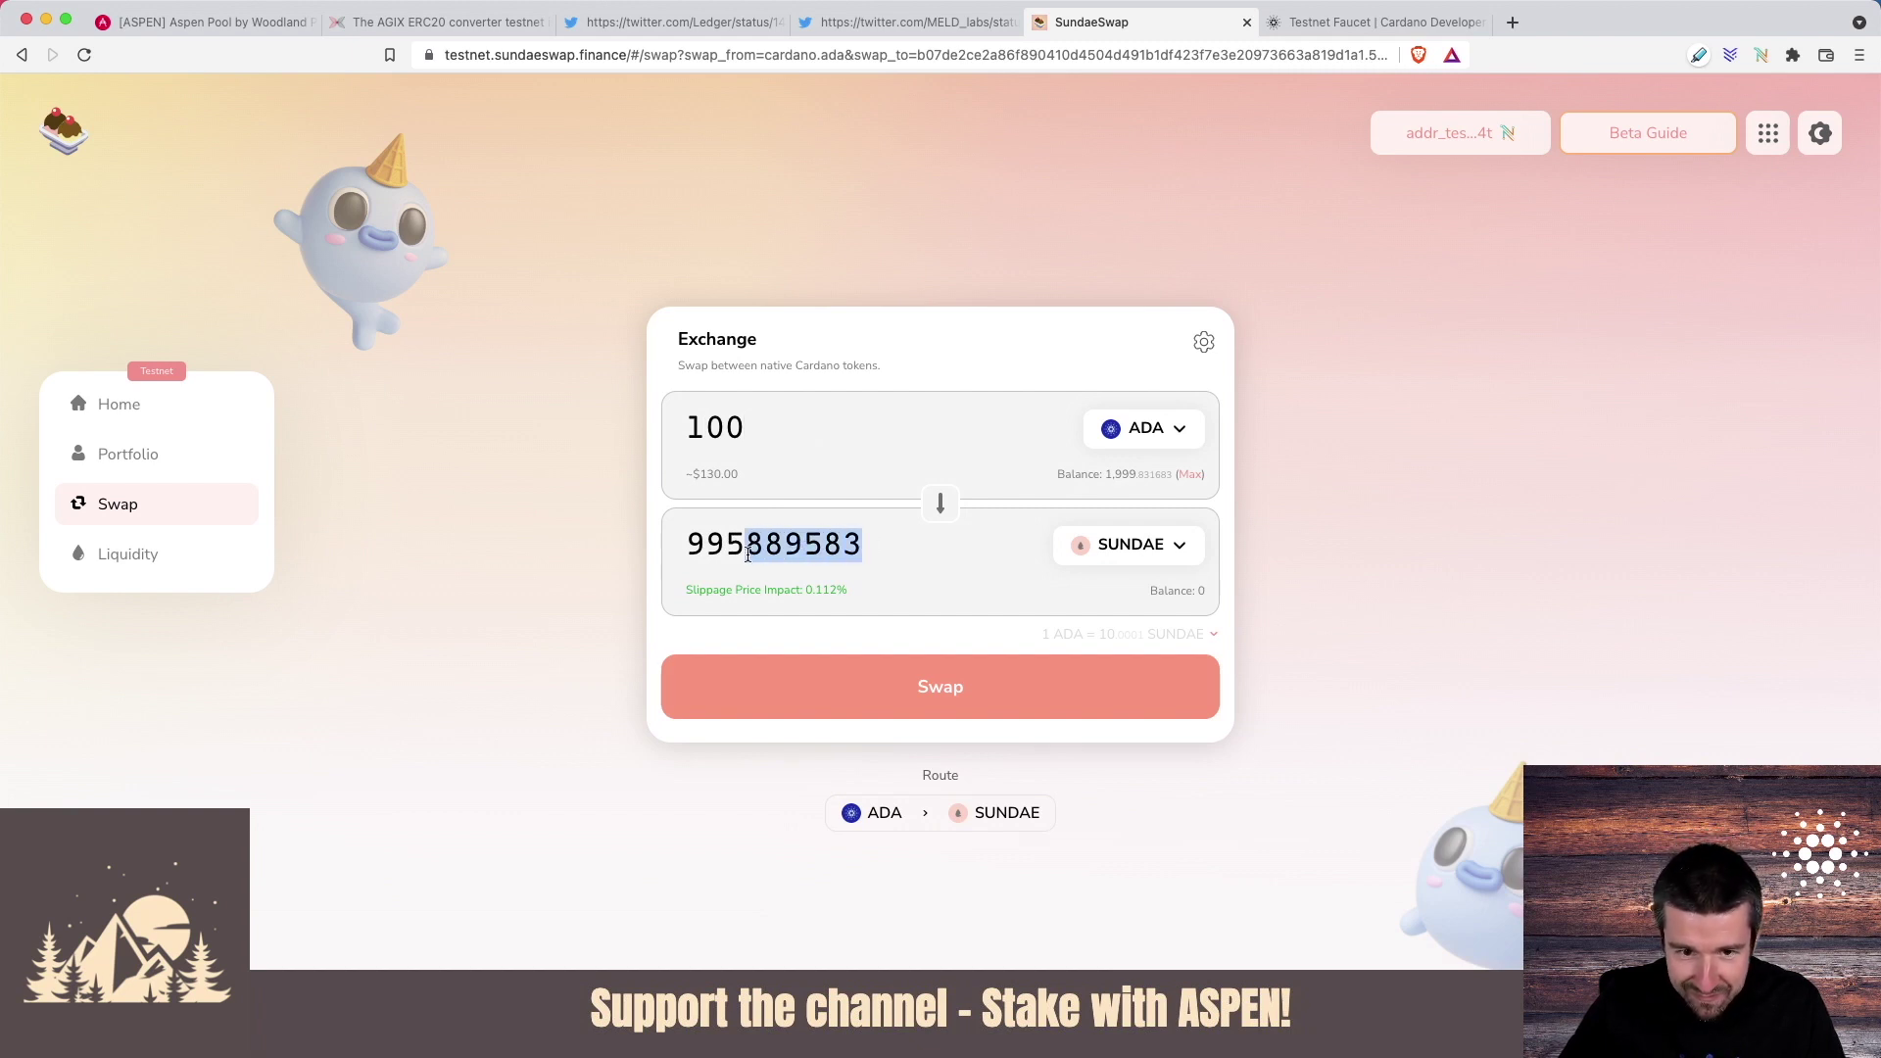
left_click(883, 550)
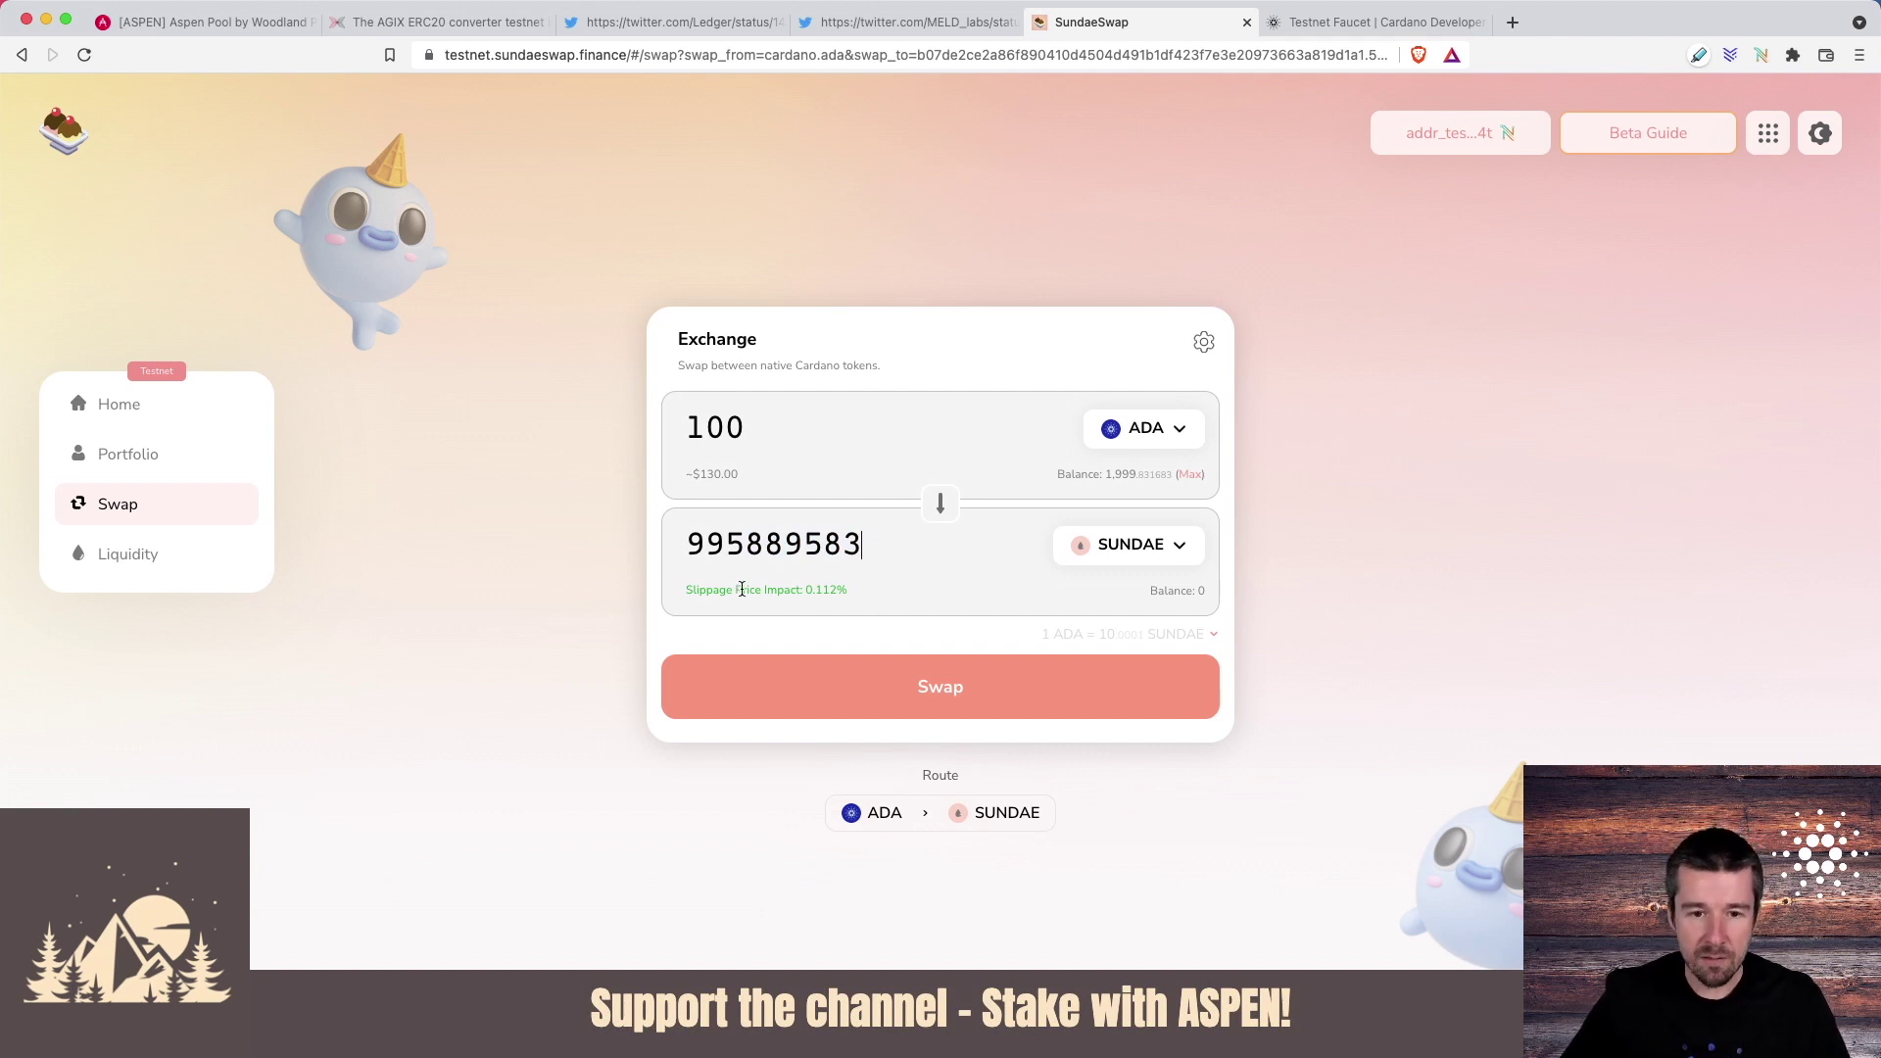
left_click_drag(686, 591, 854, 592)
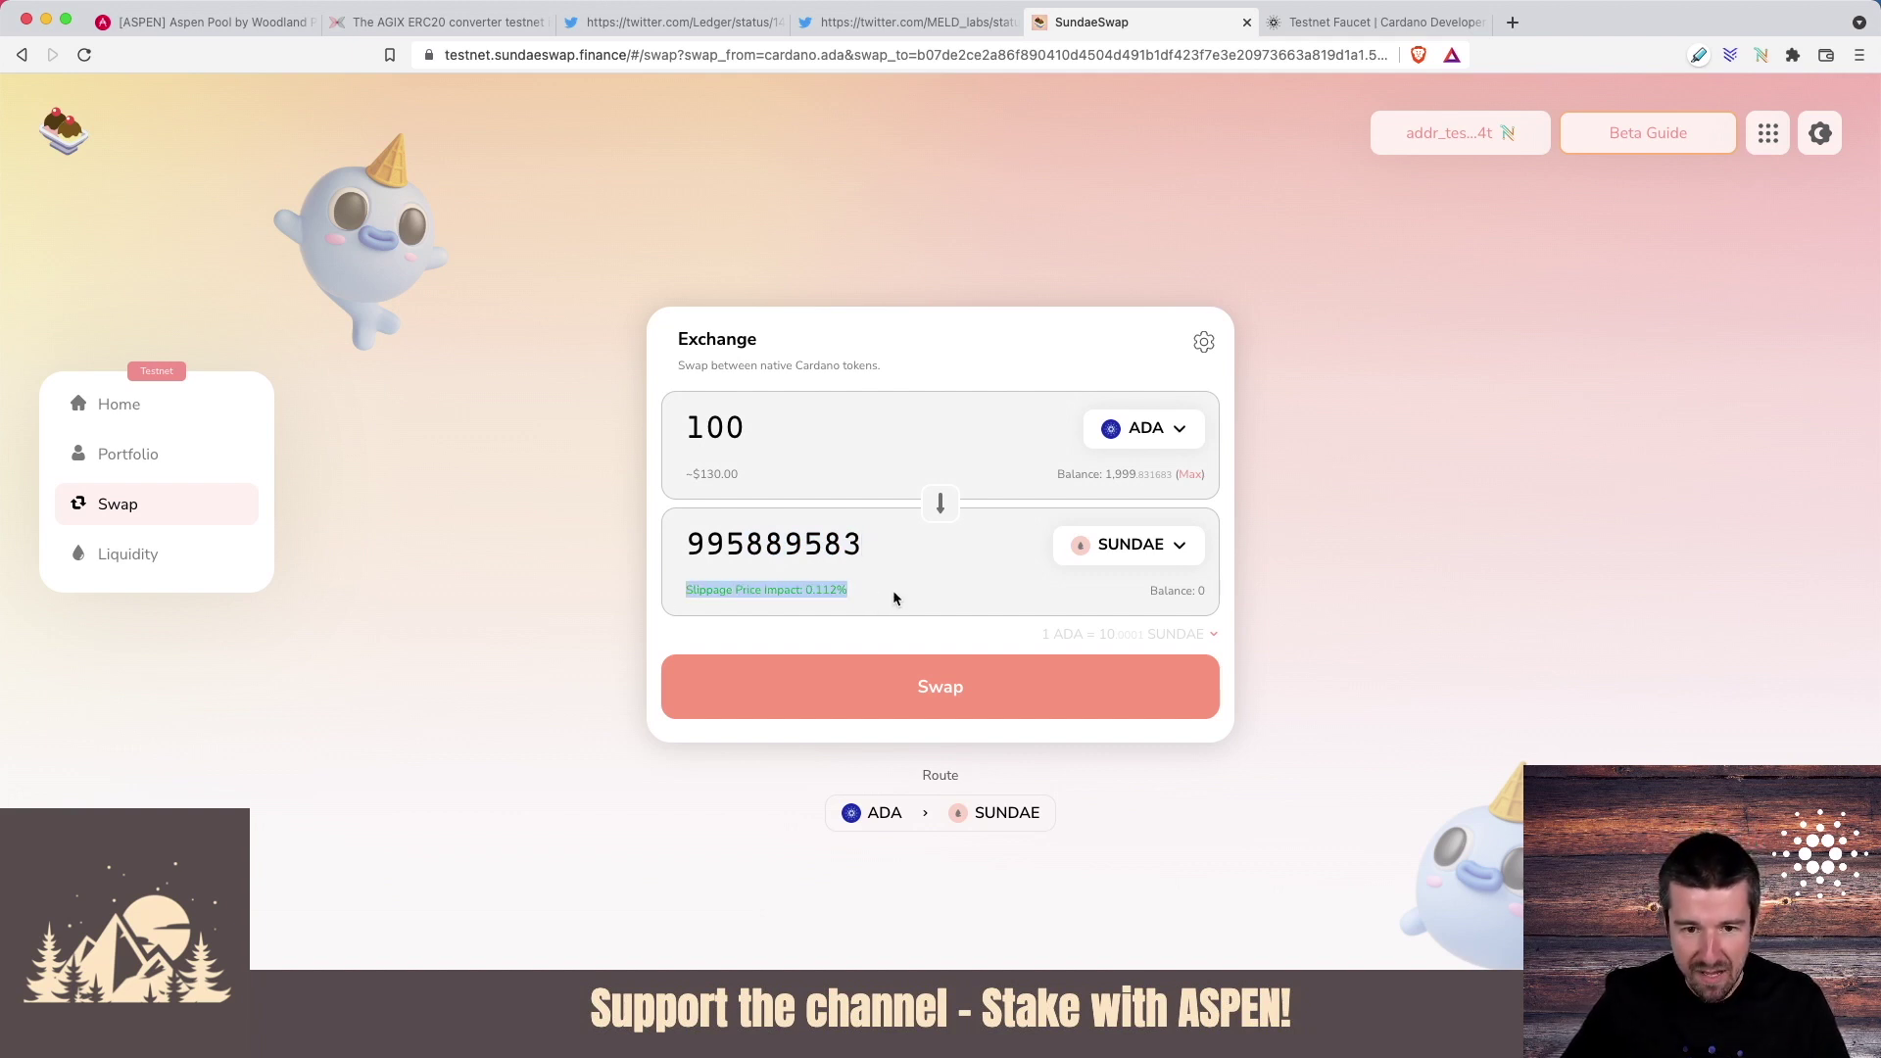
left_click(890, 595)
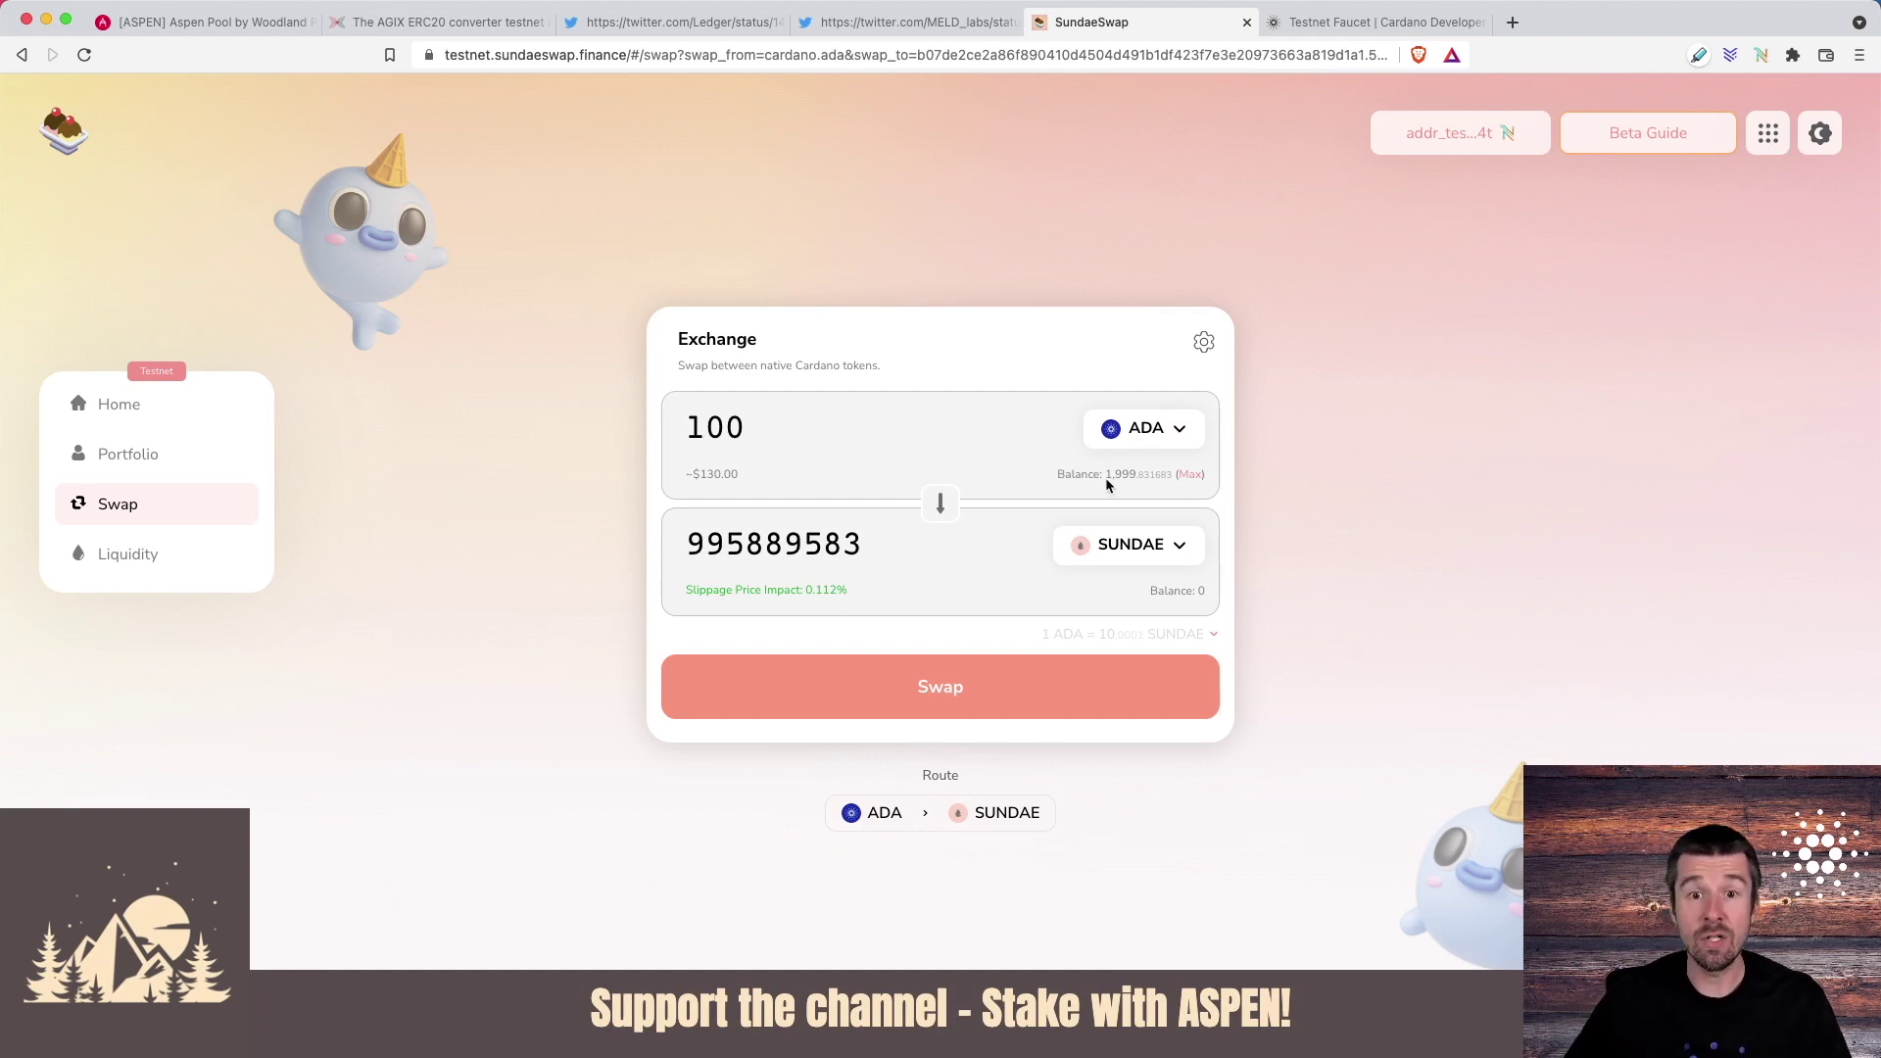
Set the slippage tolerance for the swap to 0.5% in the transaction configurations.
left_click(1205, 342)
left_click(772, 608)
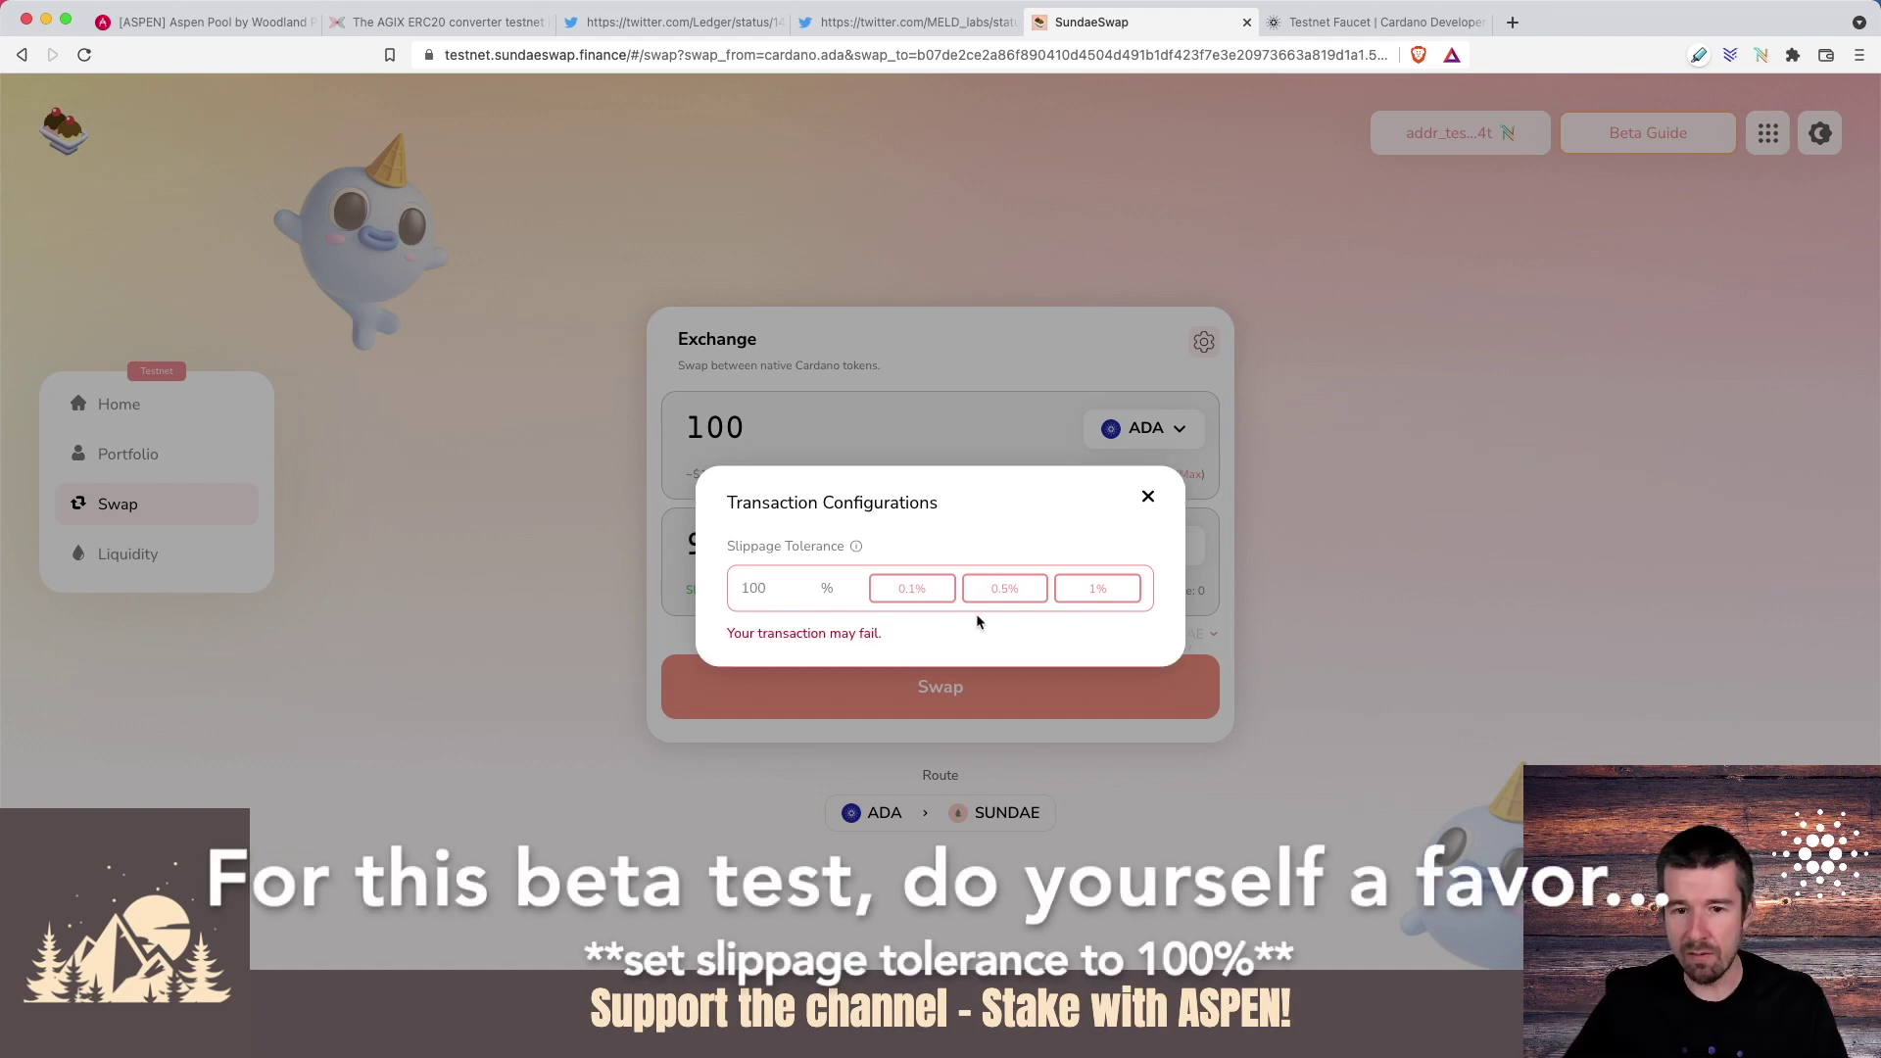
left_click(1016, 602)
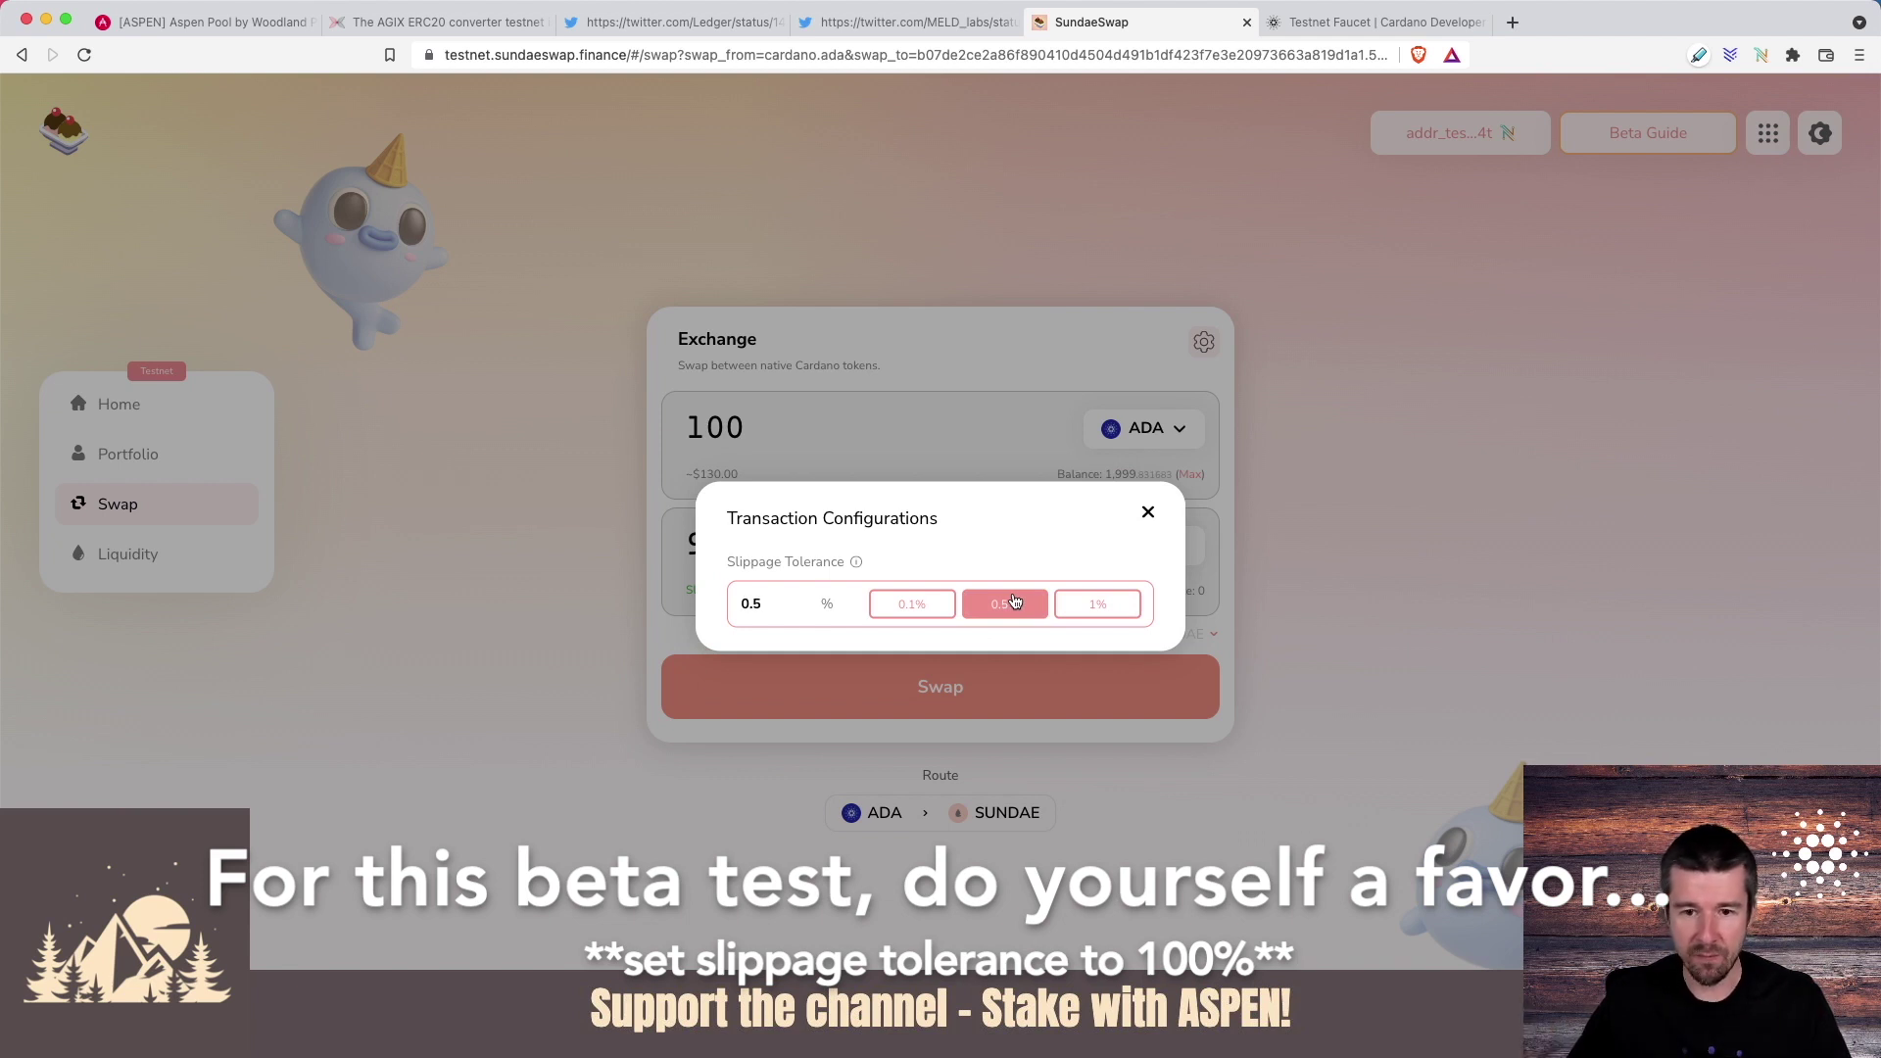
left_click(1148, 513)
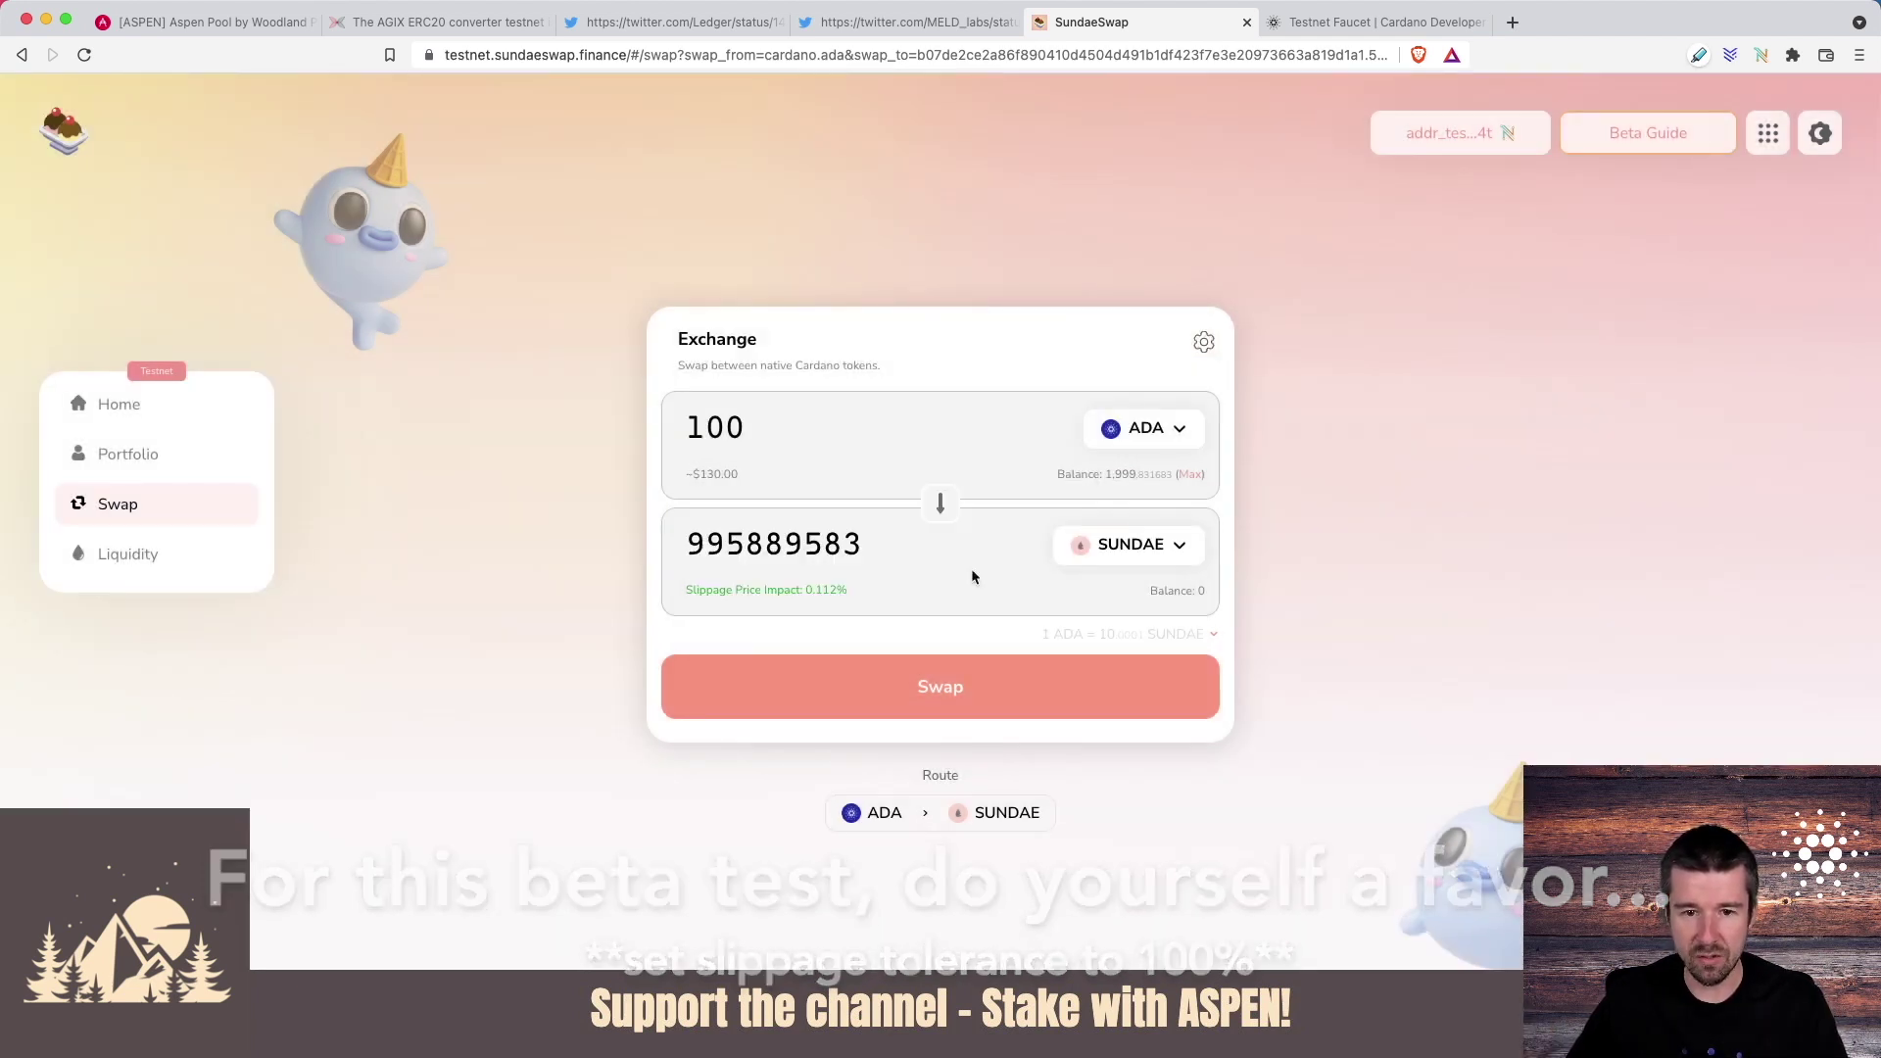
left_click(892, 591)
Review the amounts and fees in the swap confirmation and try to submit the swap of 100 ADA for SUNDAE.
left_click(972, 691)
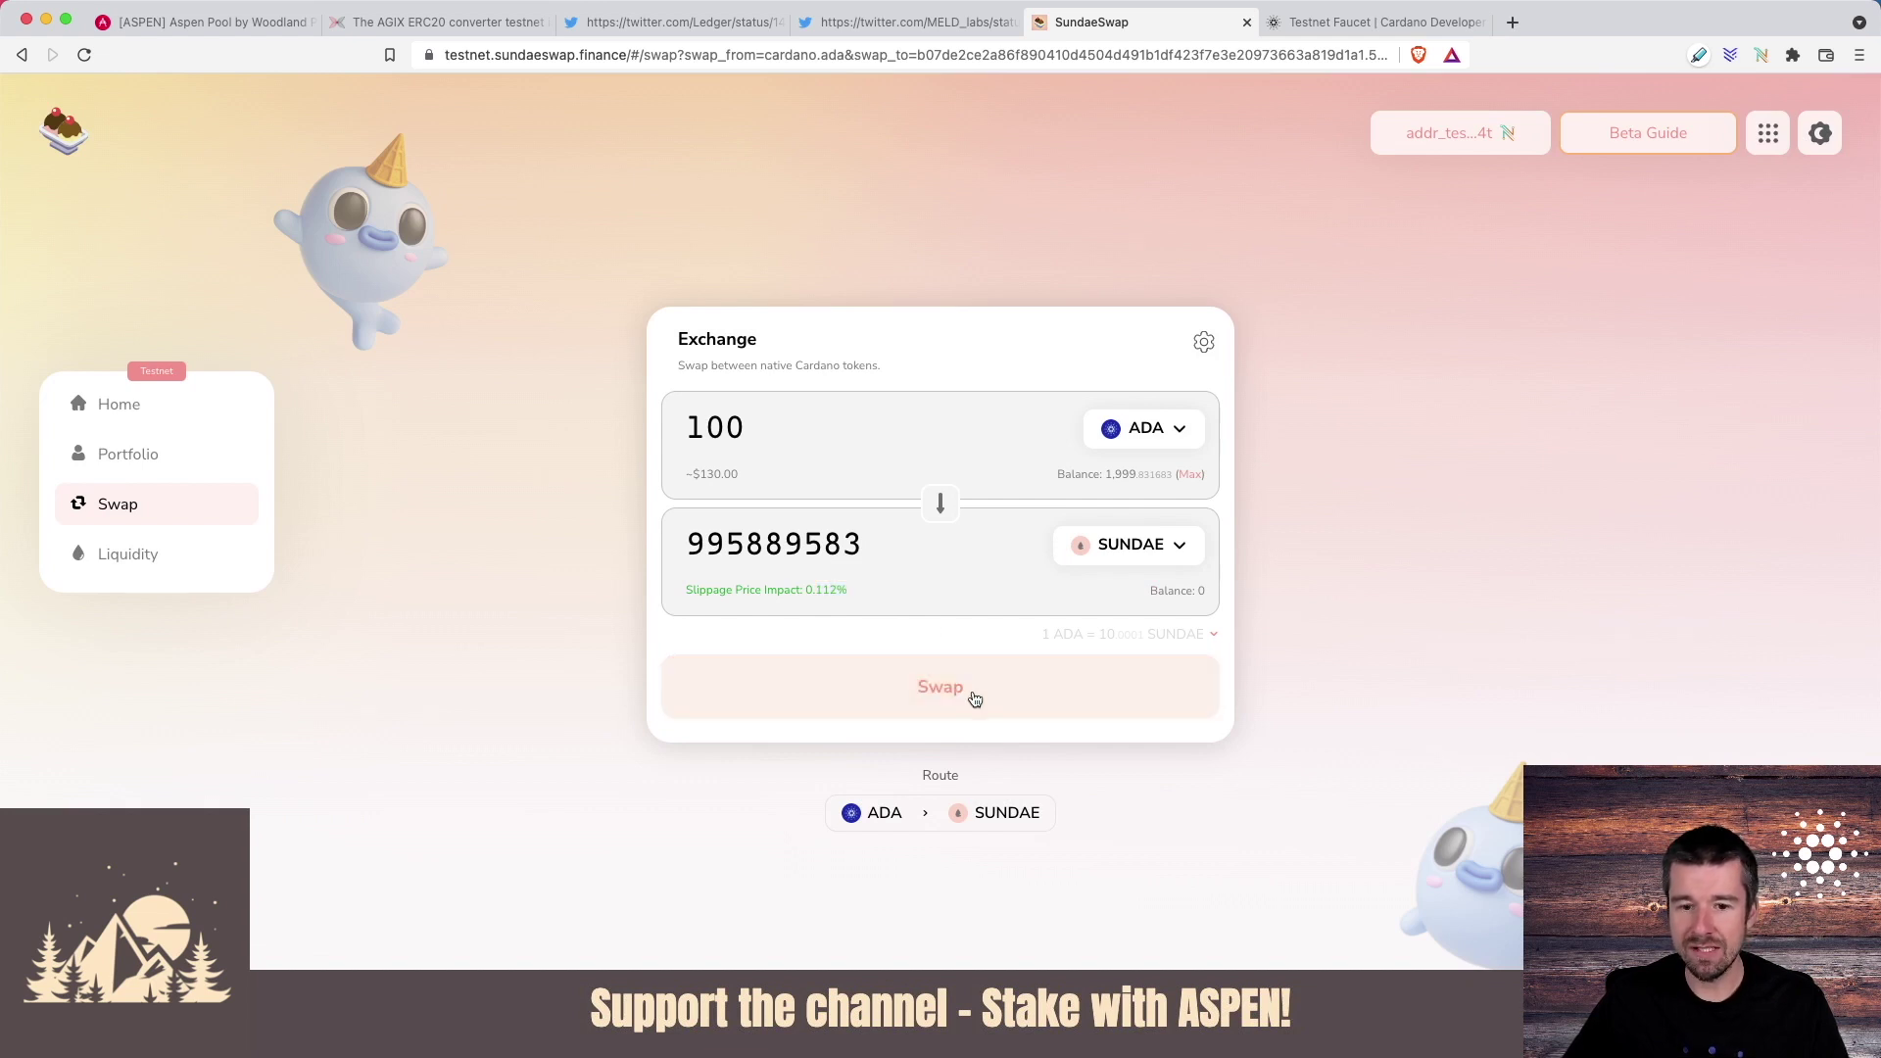
left_click_drag(758, 287, 856, 301)
left_click(870, 382)
left_click_drag(757, 406, 799, 408)
left_click(943, 417)
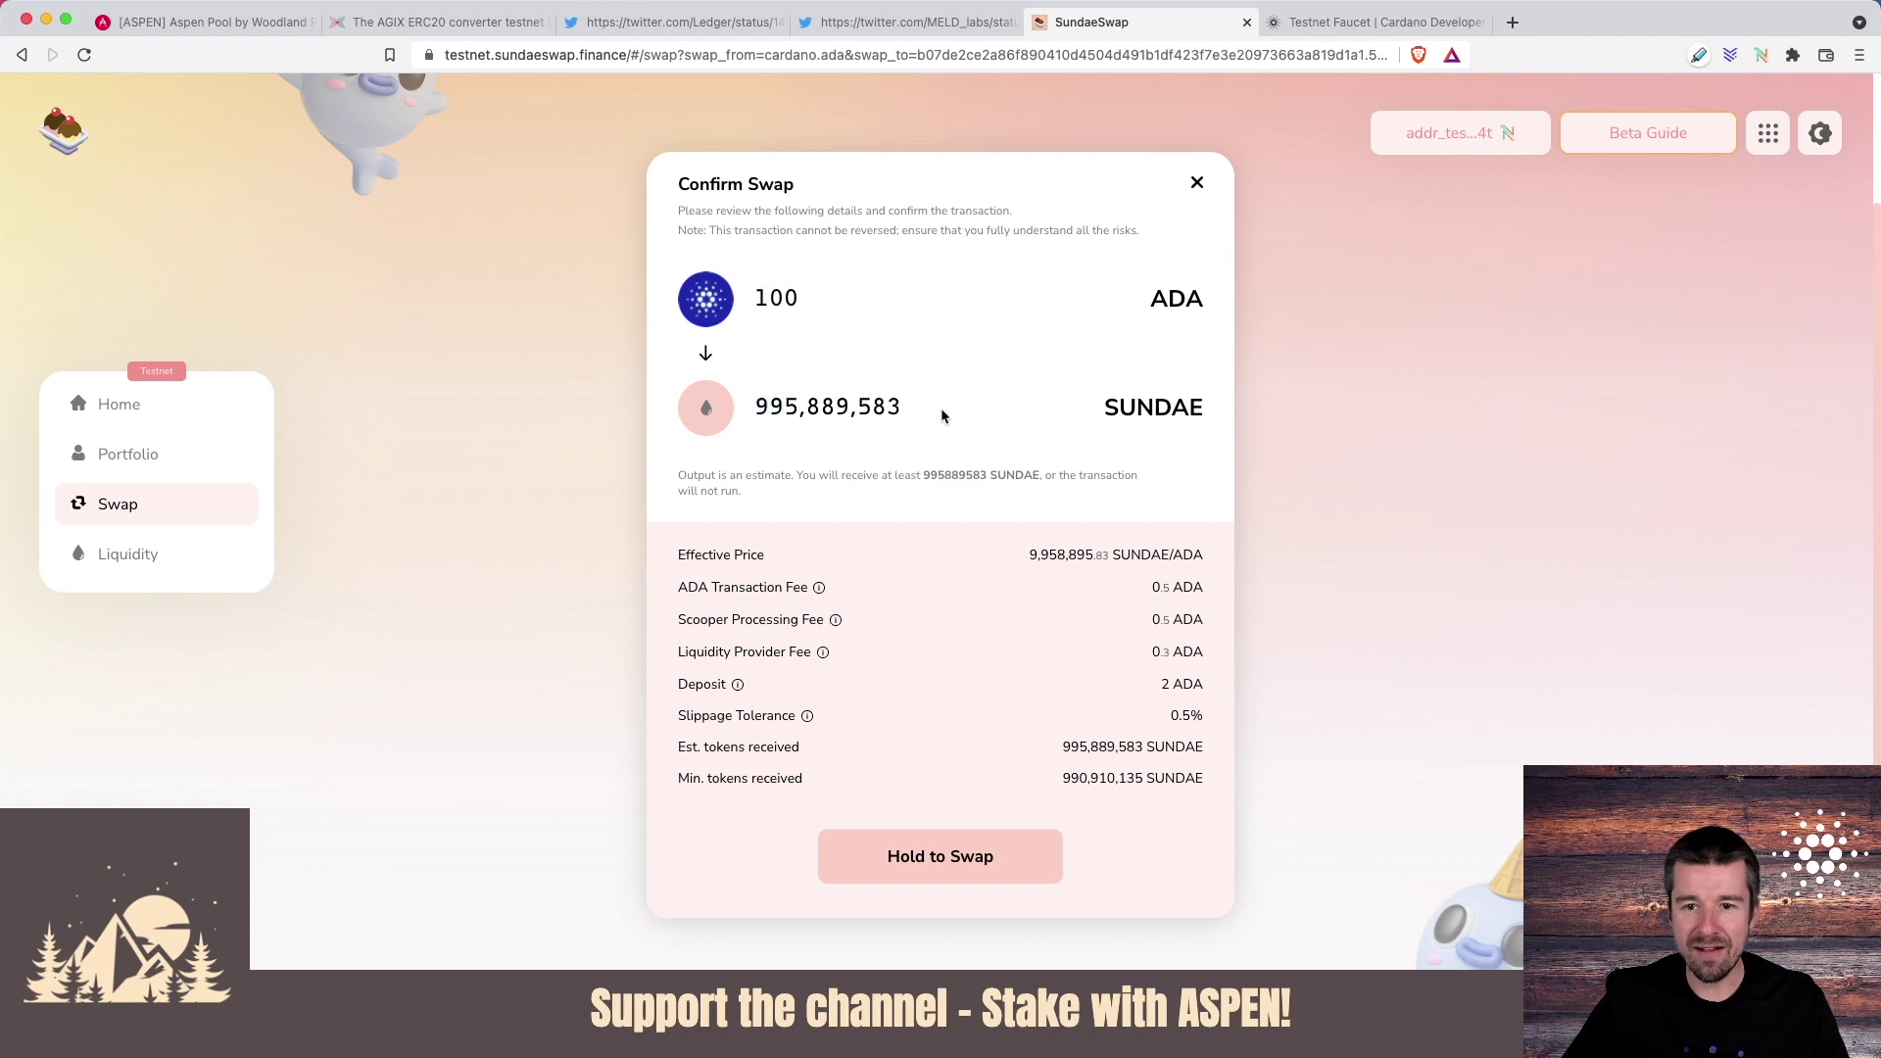
scroll(1010, 421, "down", 1)
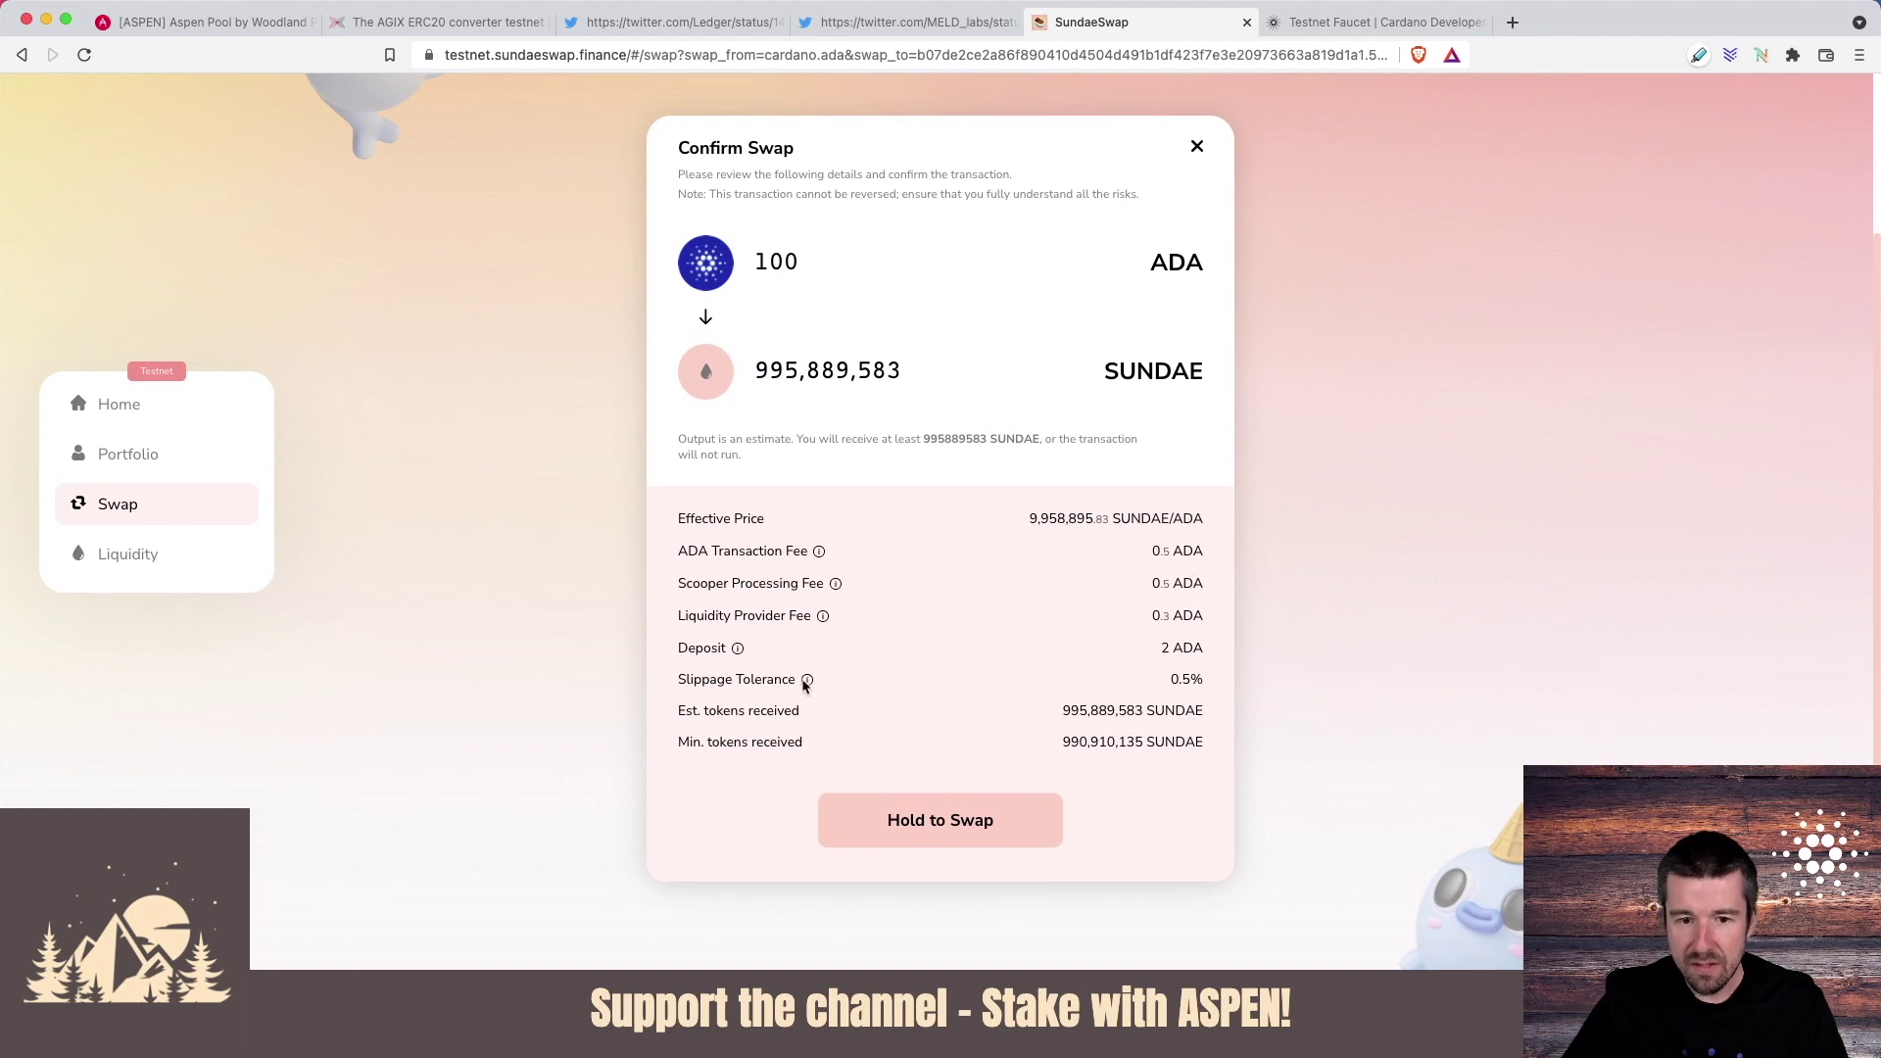
mouse_move(806, 681)
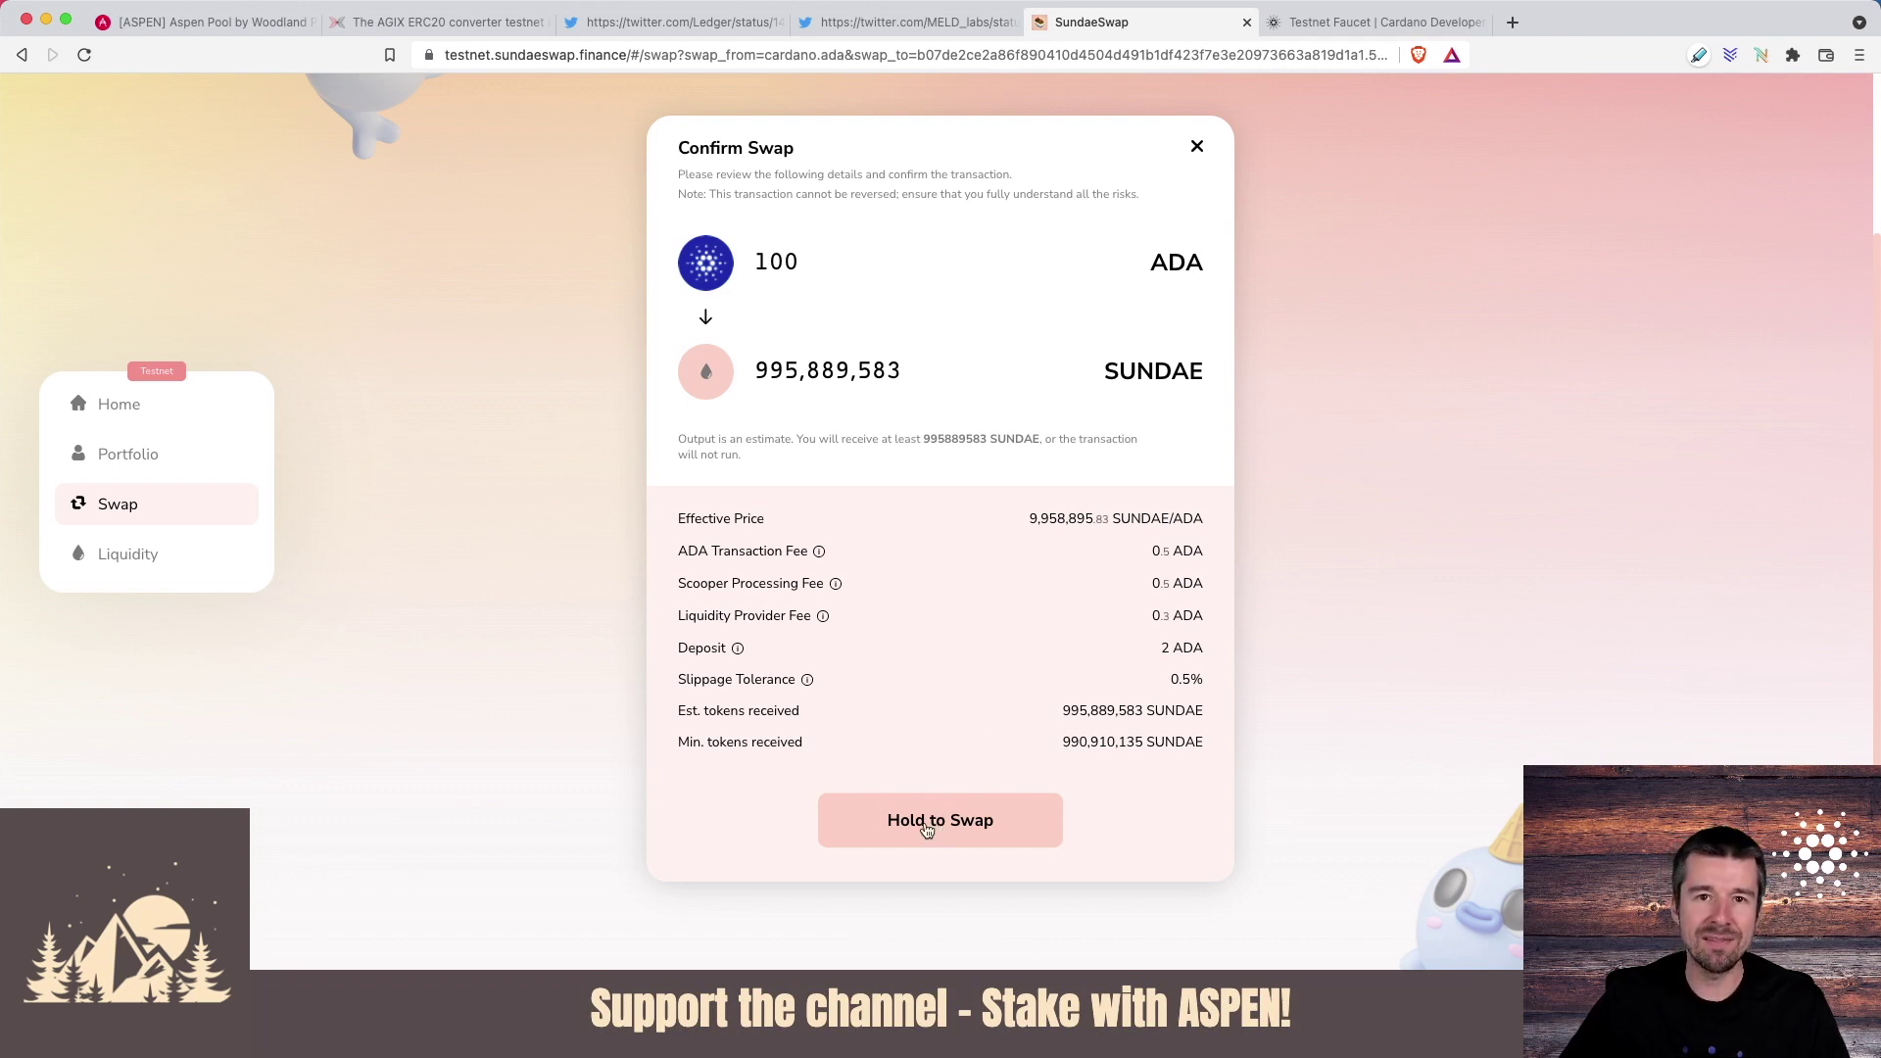
left_click_drag(992, 828, 999, 827)
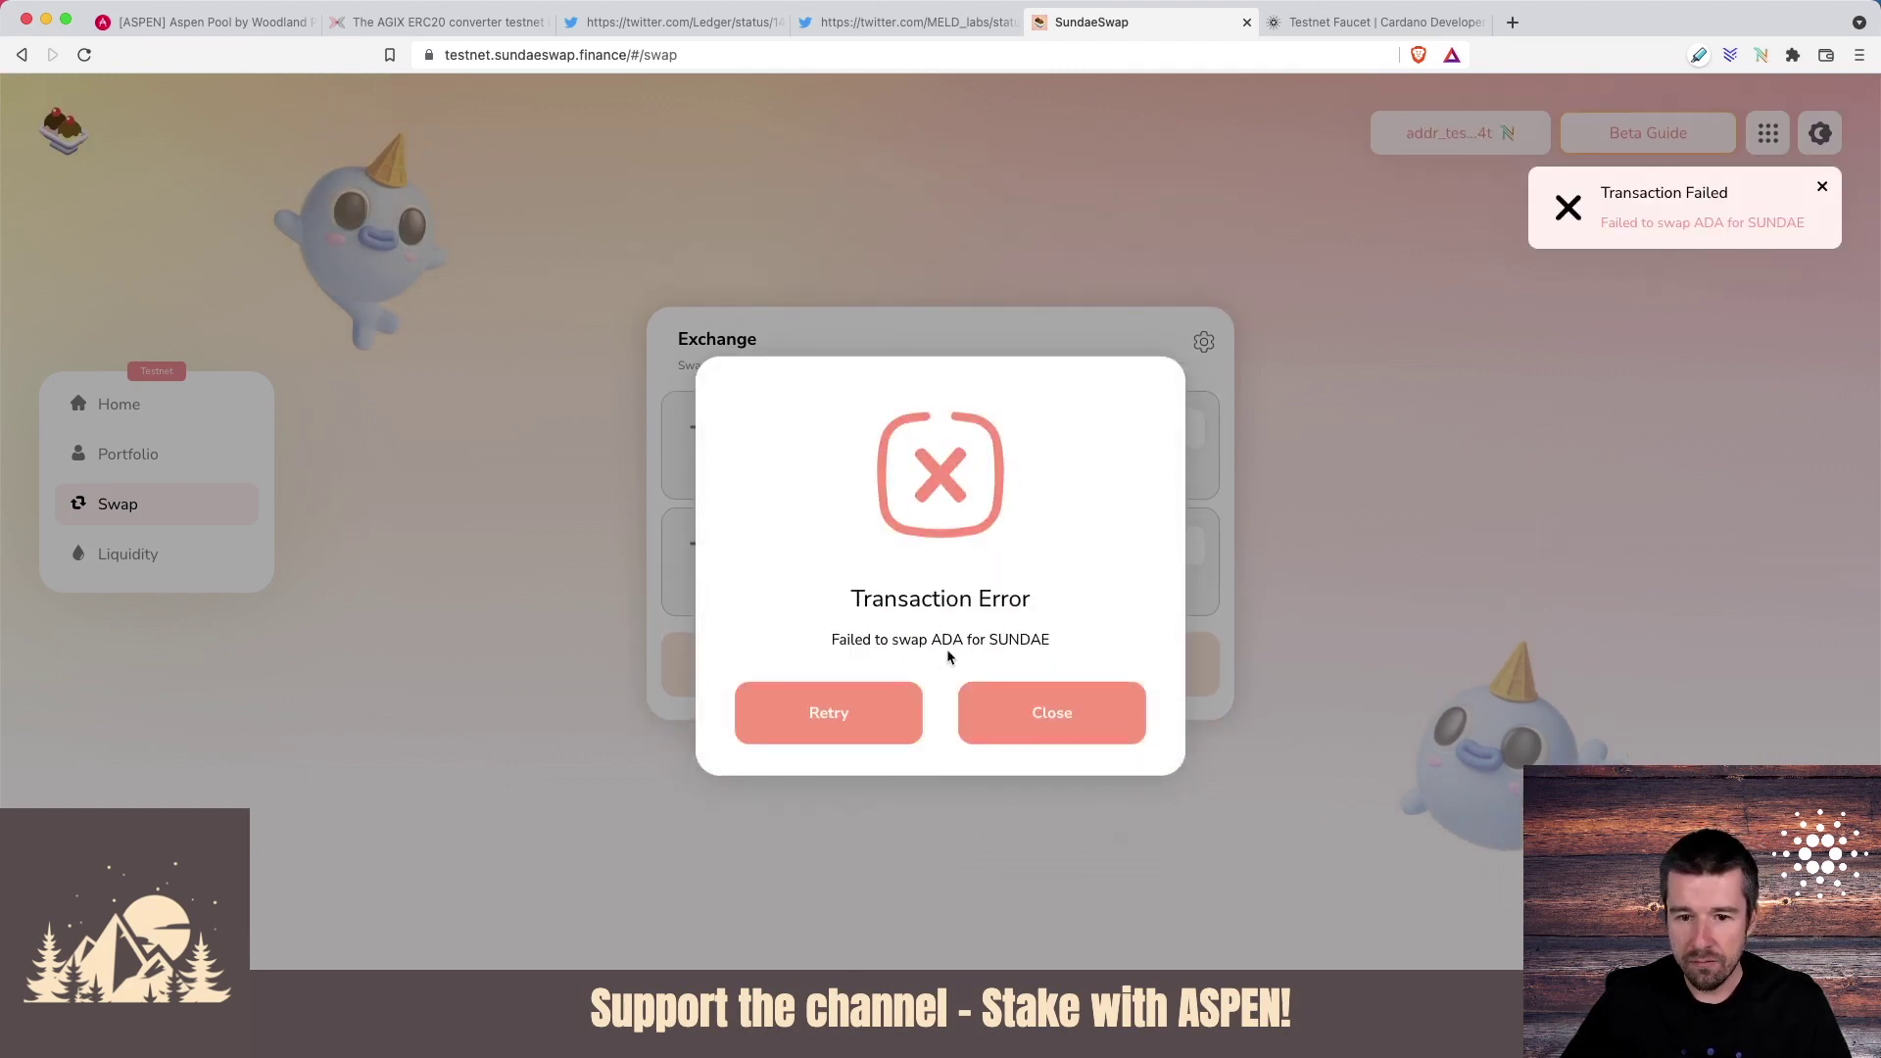
left_click(856, 714)
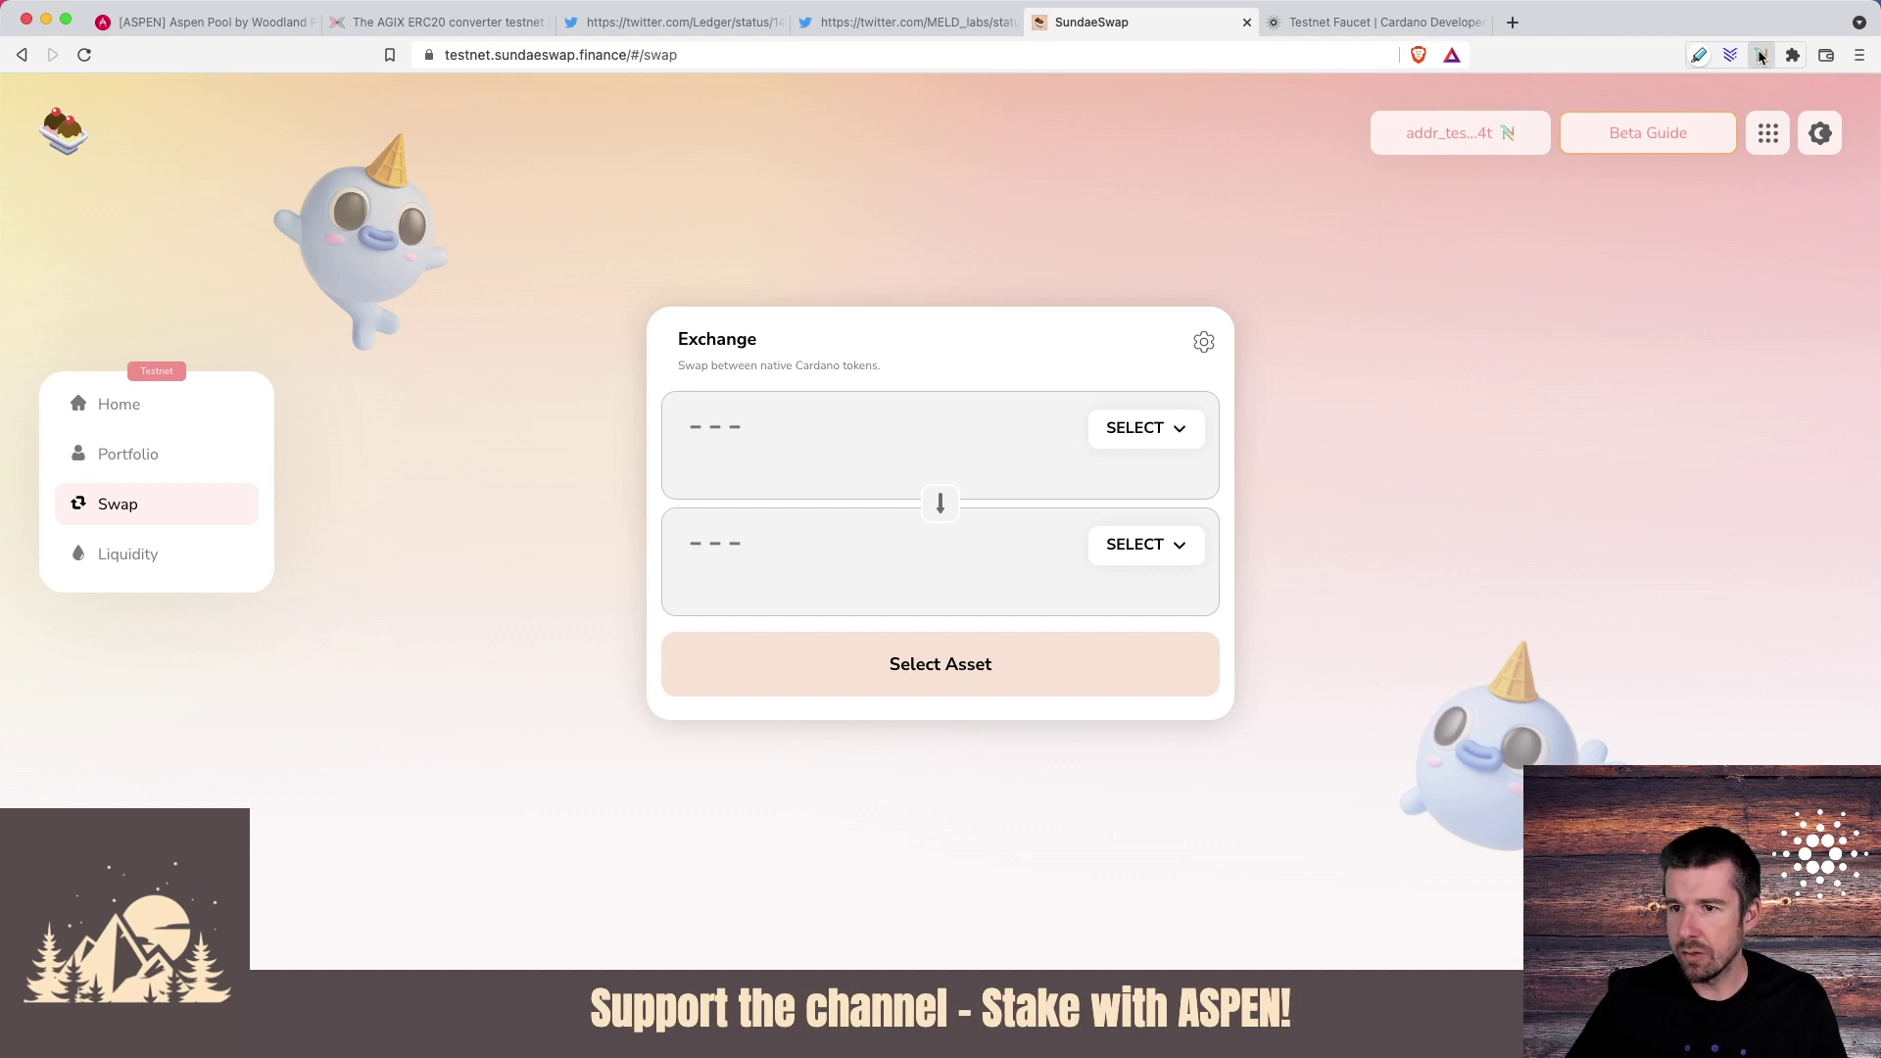
Set up the 5 tADA collateral in the Nami wallet and close the wallet.
left_click(1760, 56)
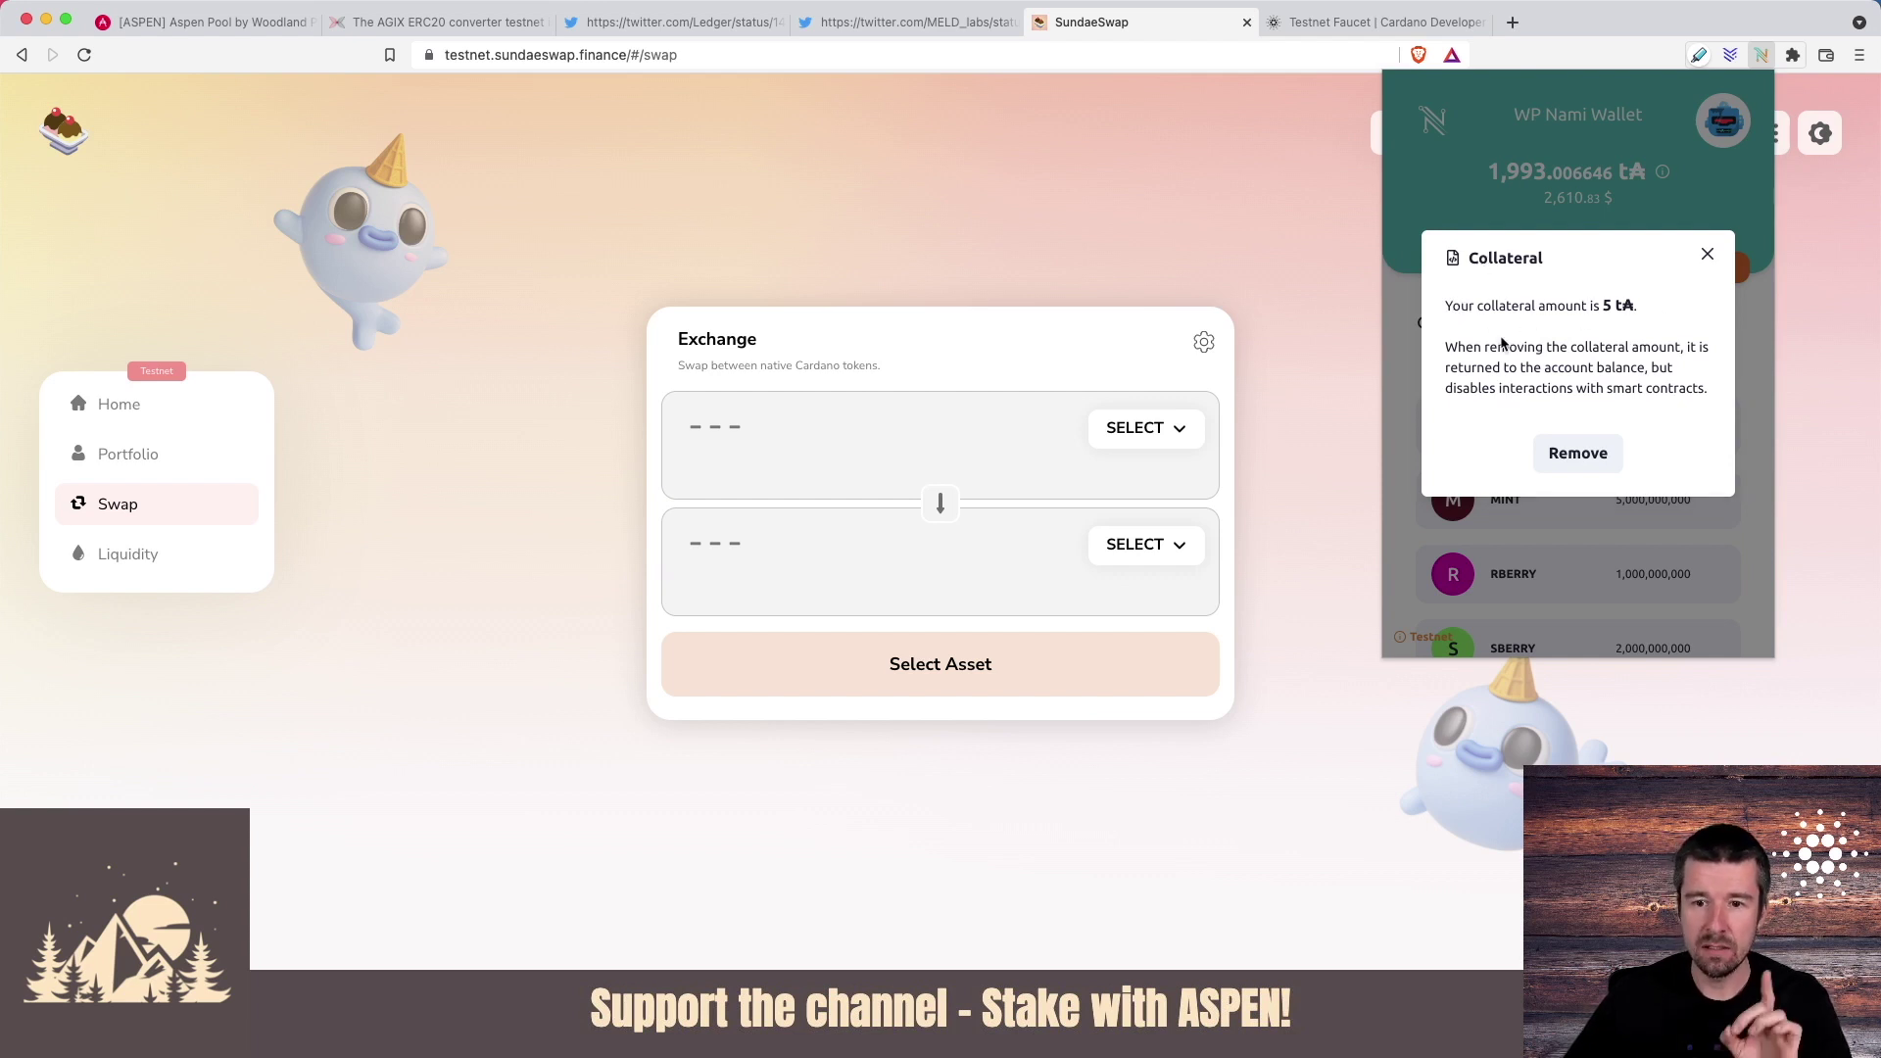
left_click(1302, 290)
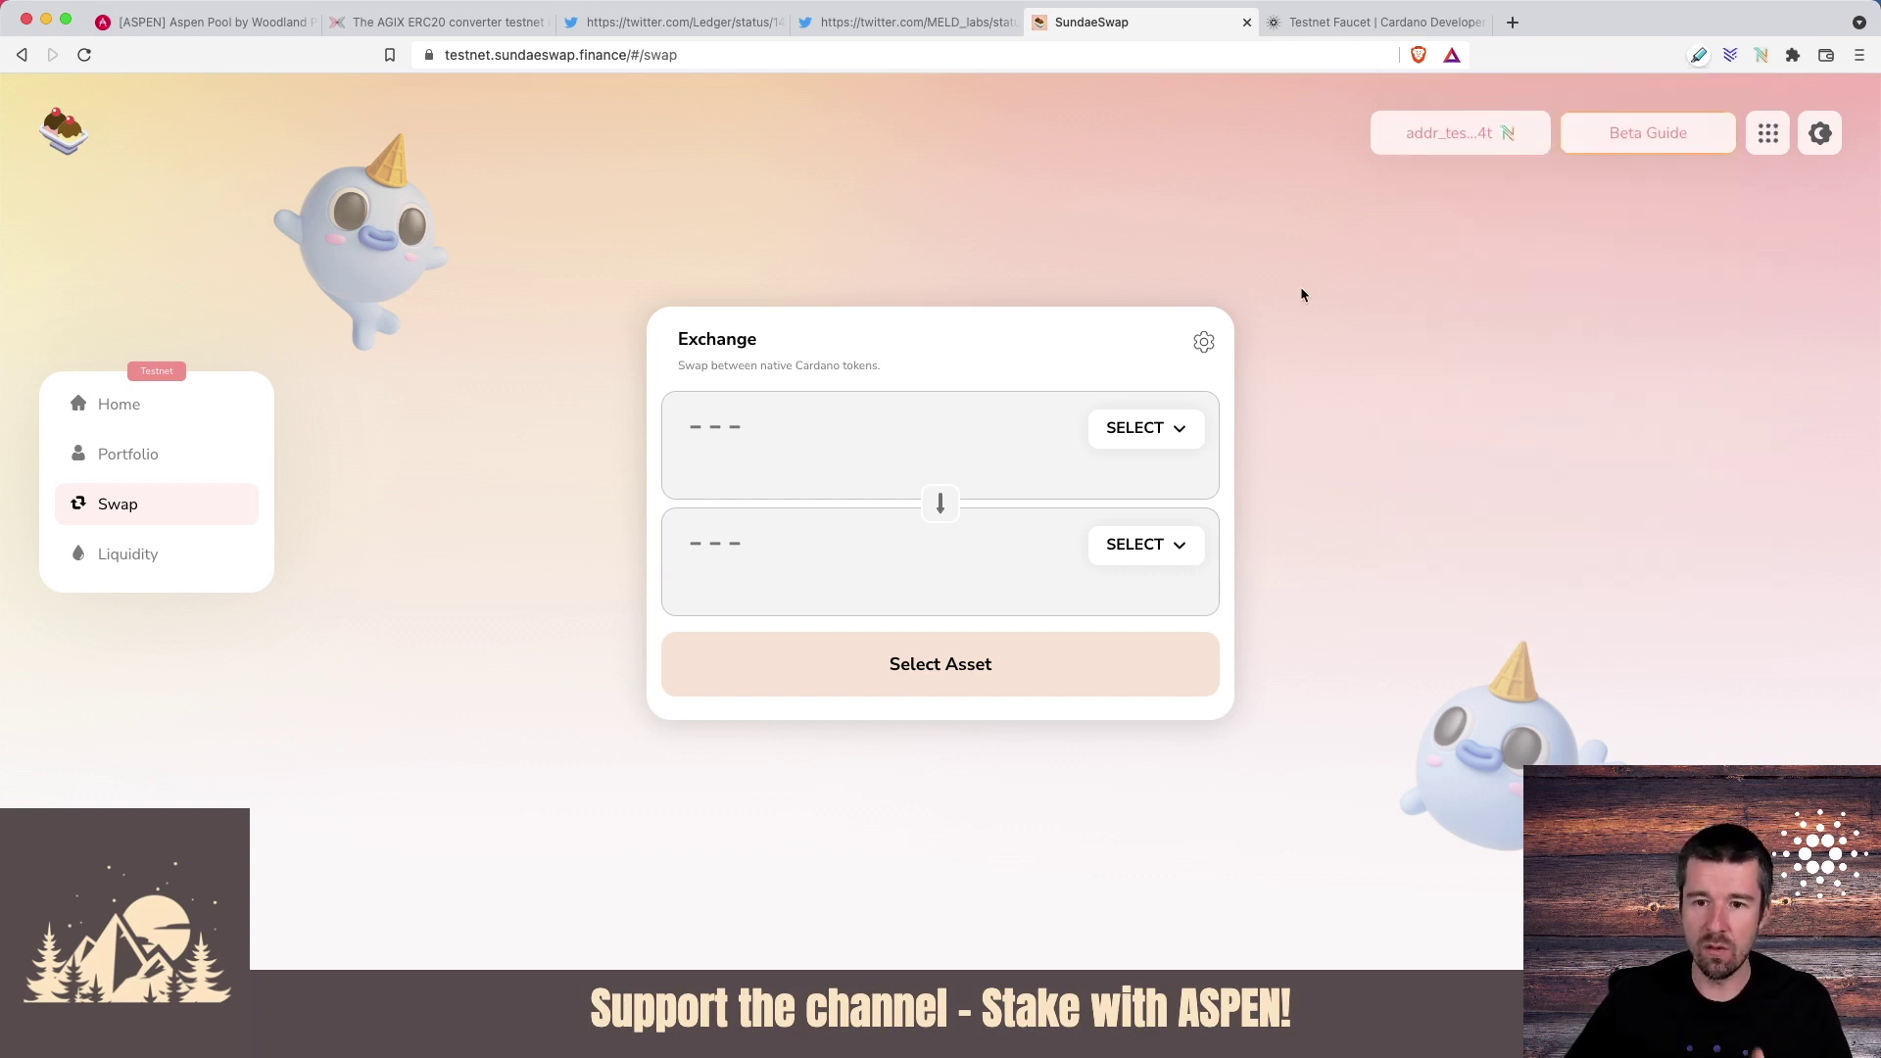
Set up the exchange from ADA to SUNDAE again and submit the swap of 100 ADA.
left_click(1137, 429)
left_click(796, 522)
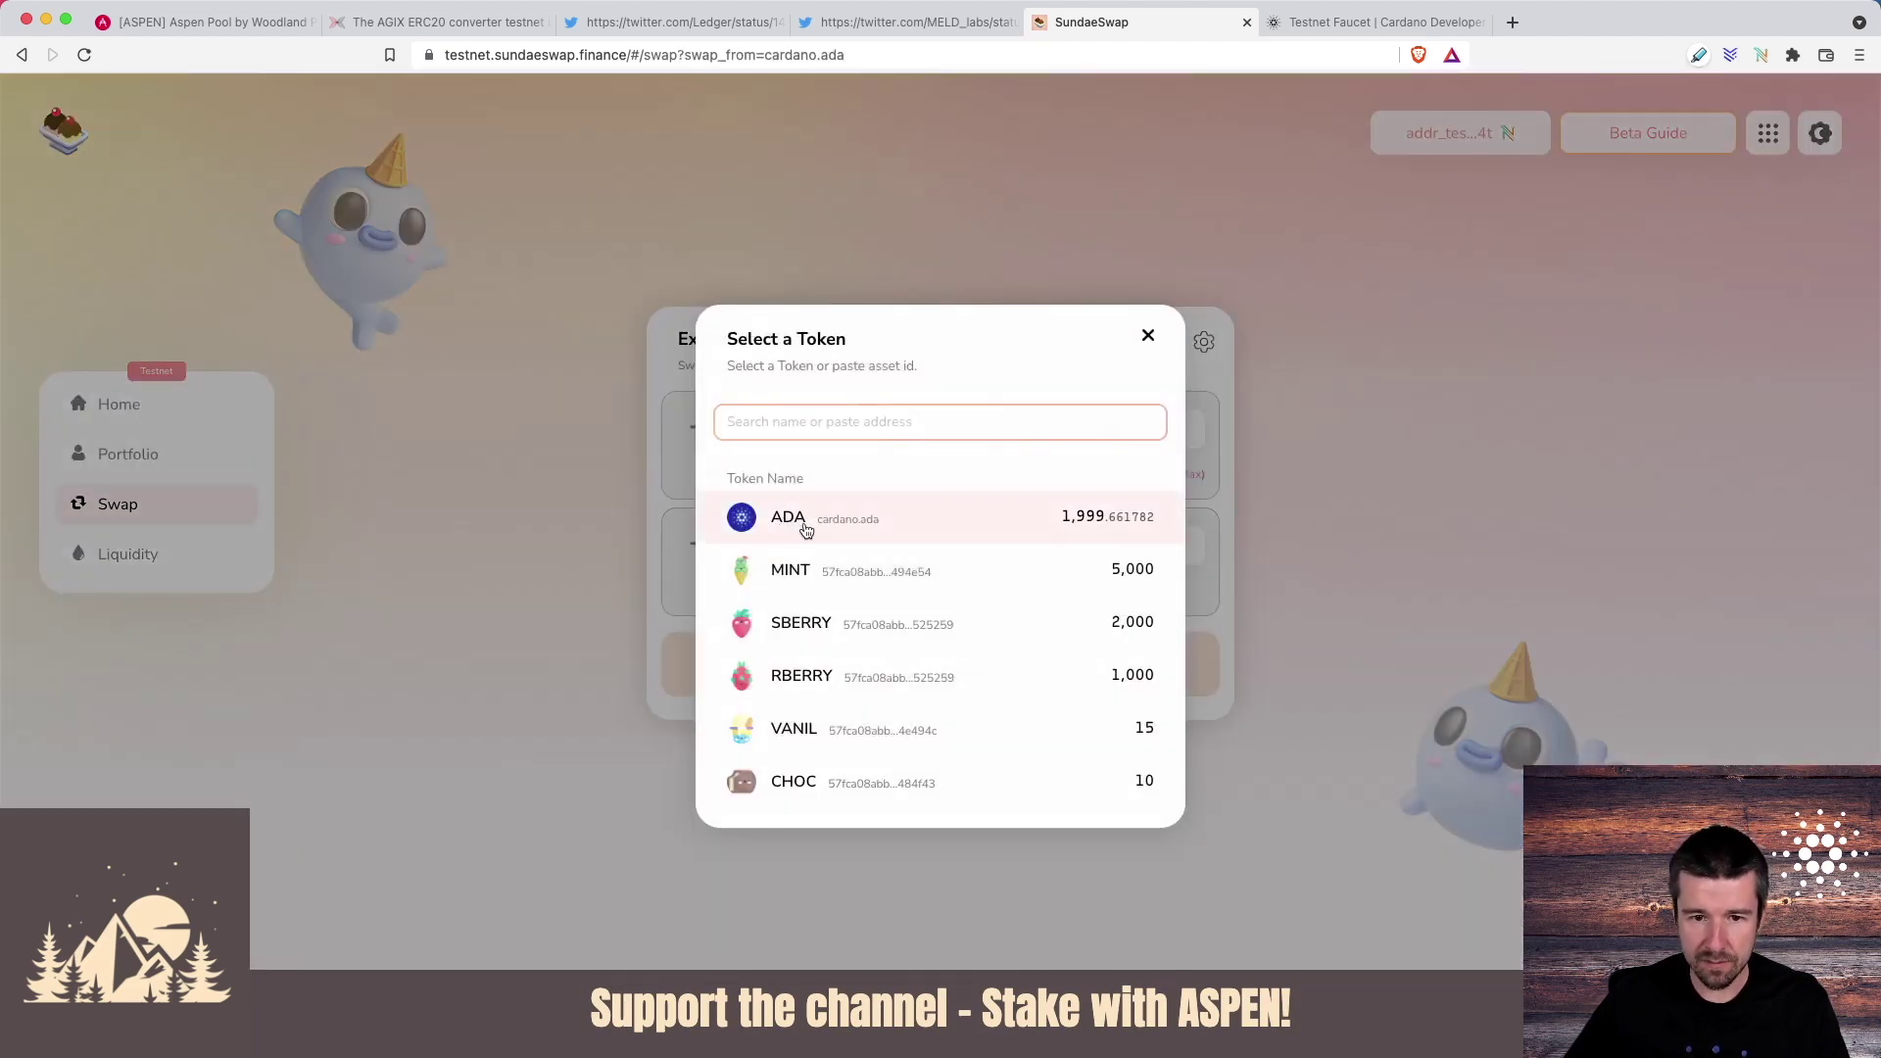
left_click(1133, 547)
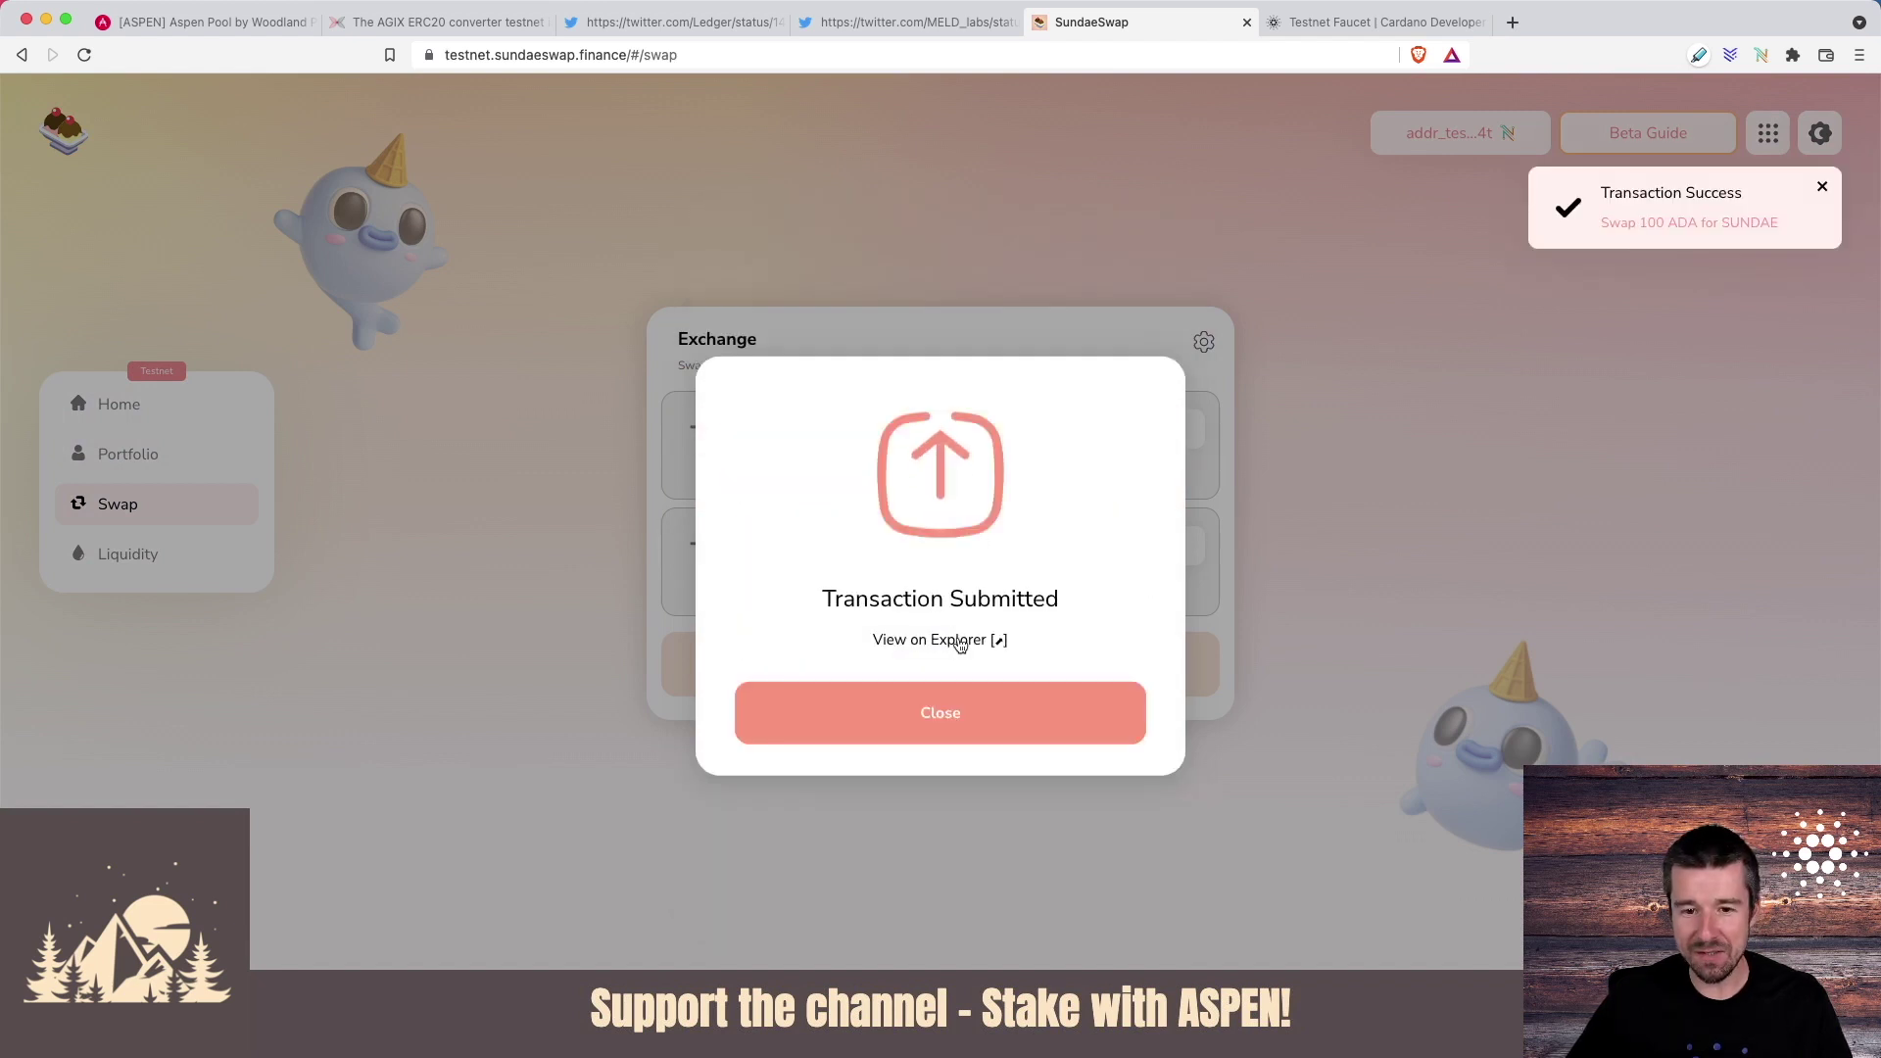
View the submitted swap transaction in the Cardano Explorer, return to SundaeSwap and dismiss the submission notice.
left_click(957, 640)
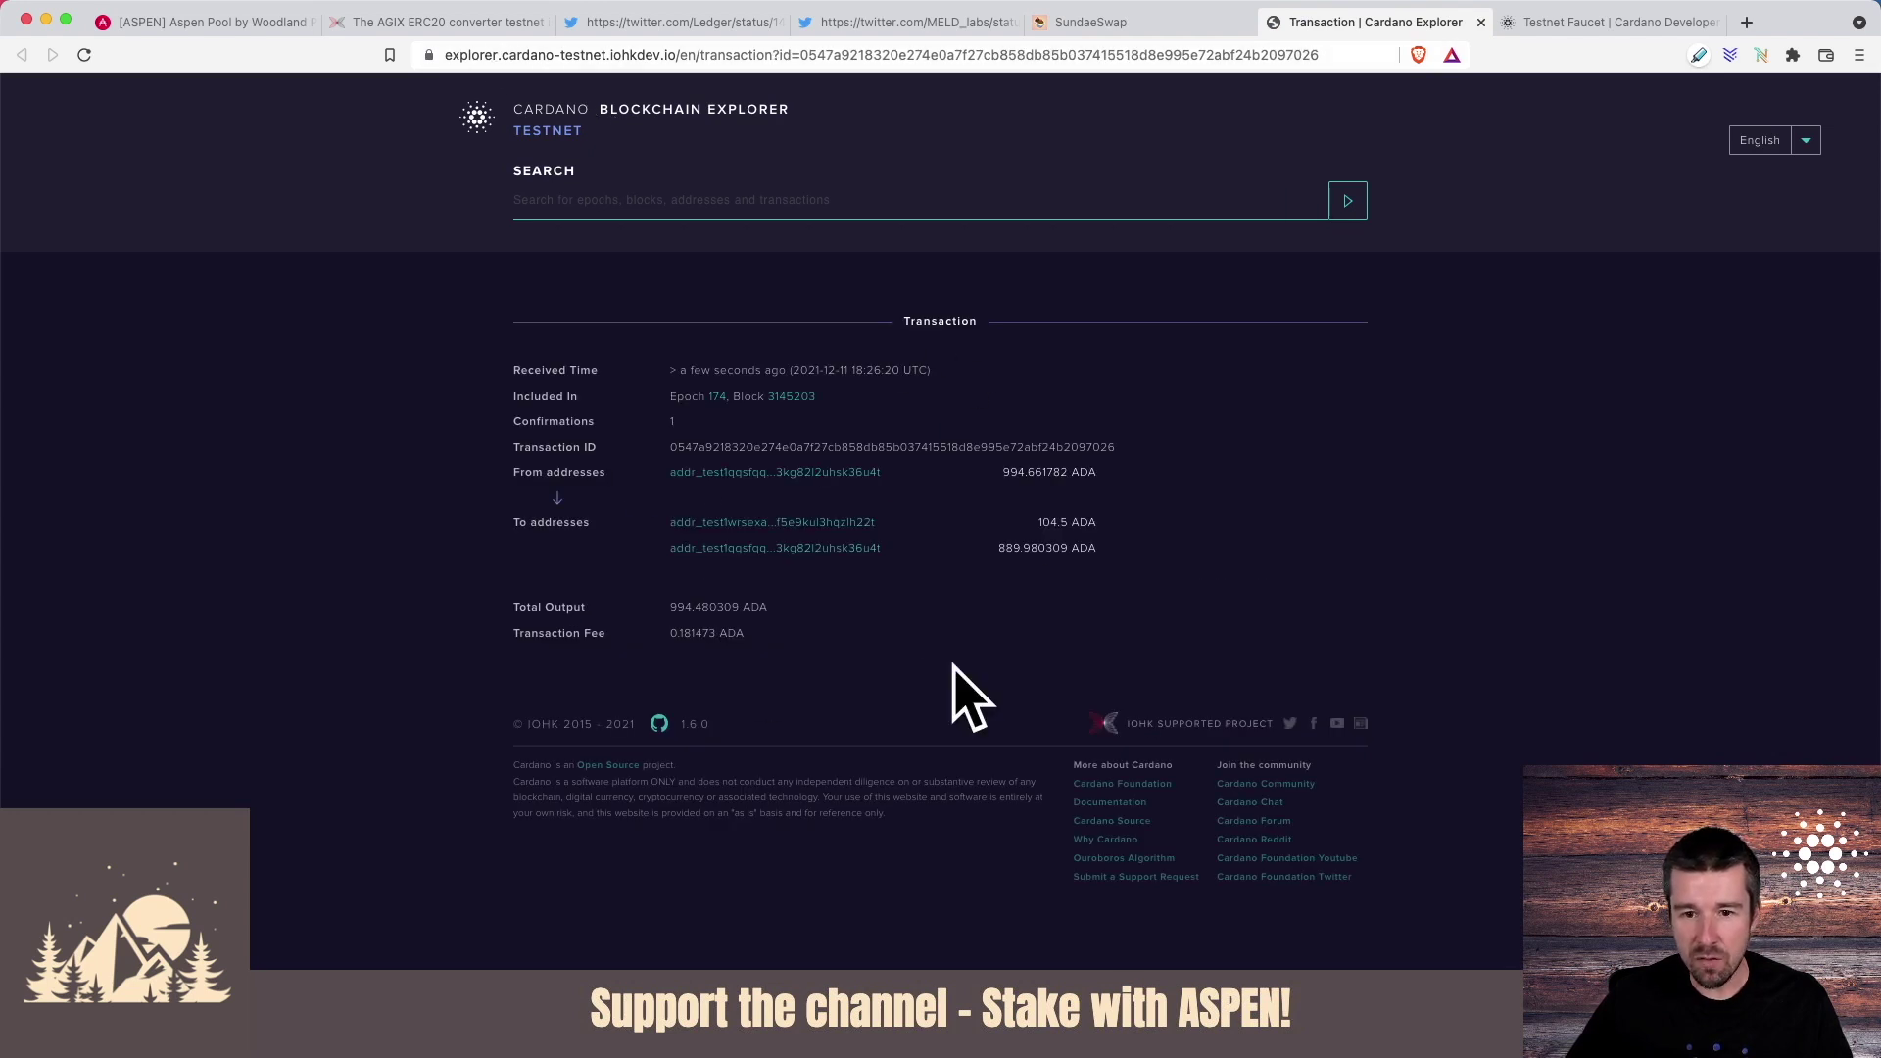
left_click(1161, 22)
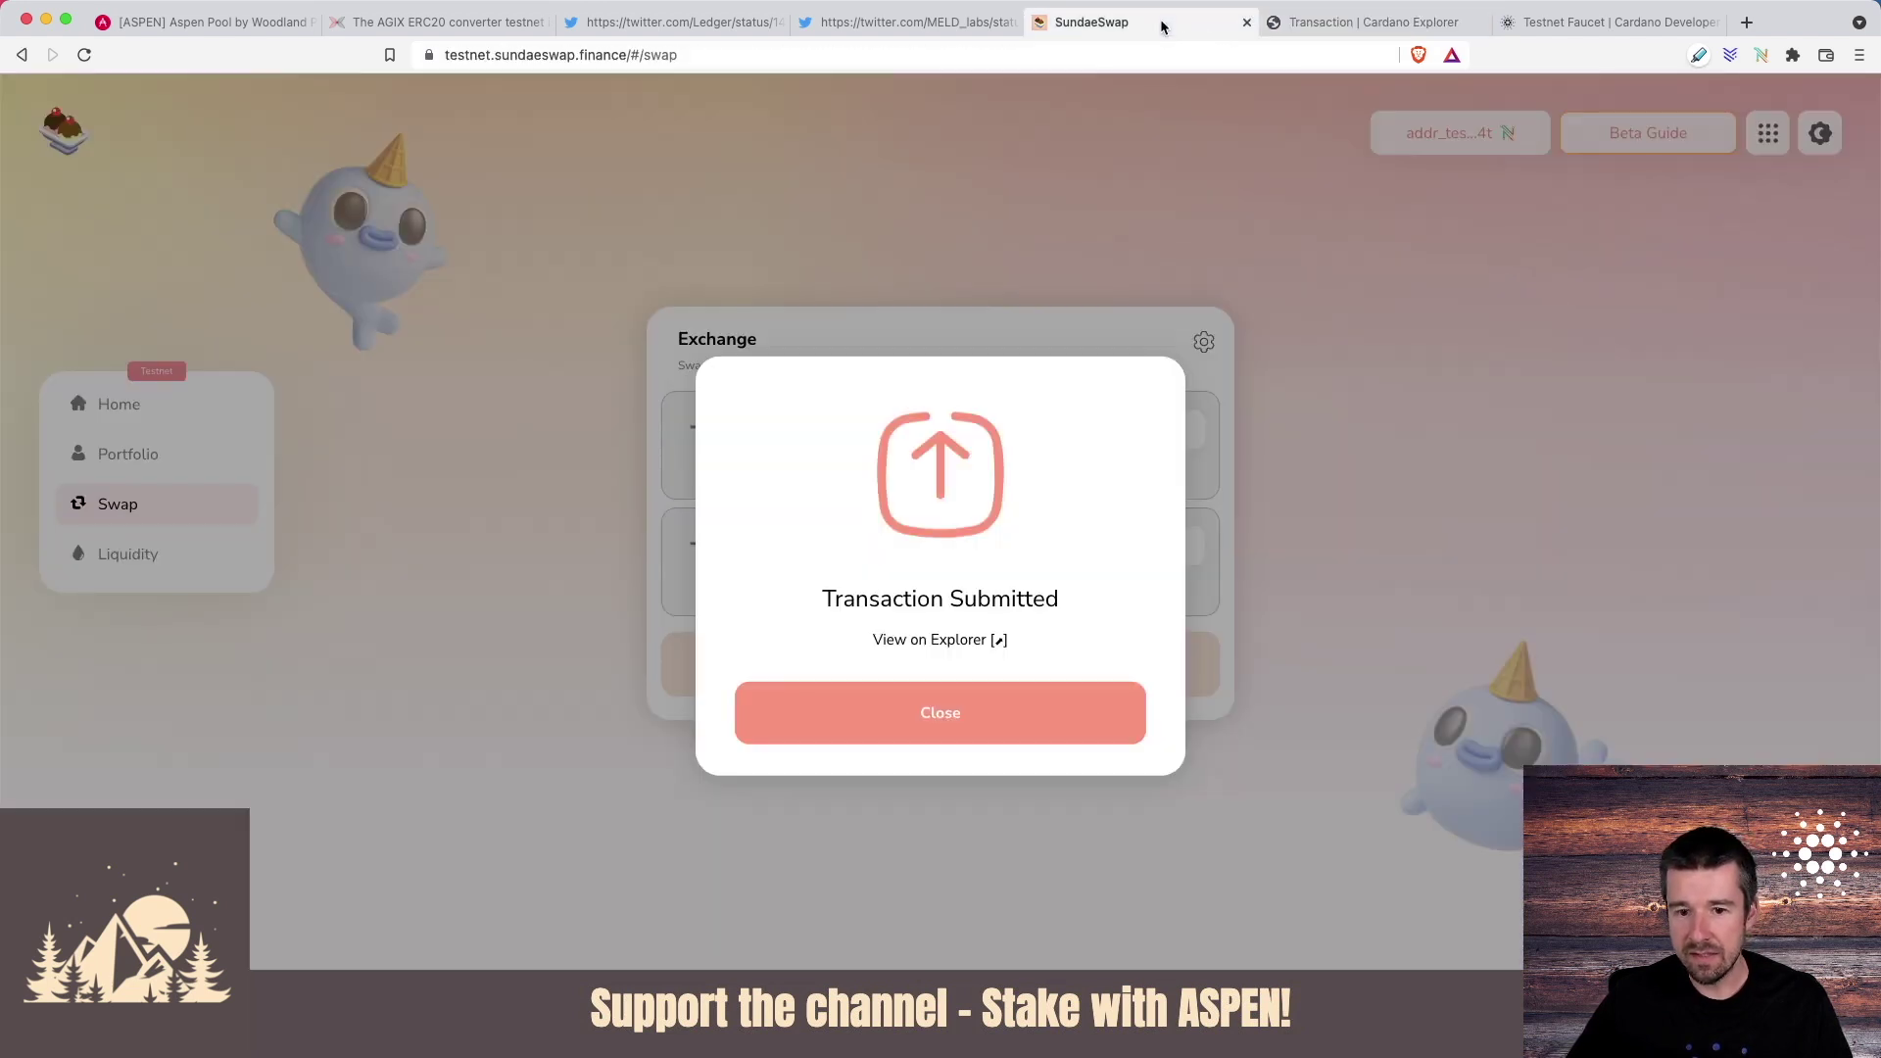
left_click(1010, 722)
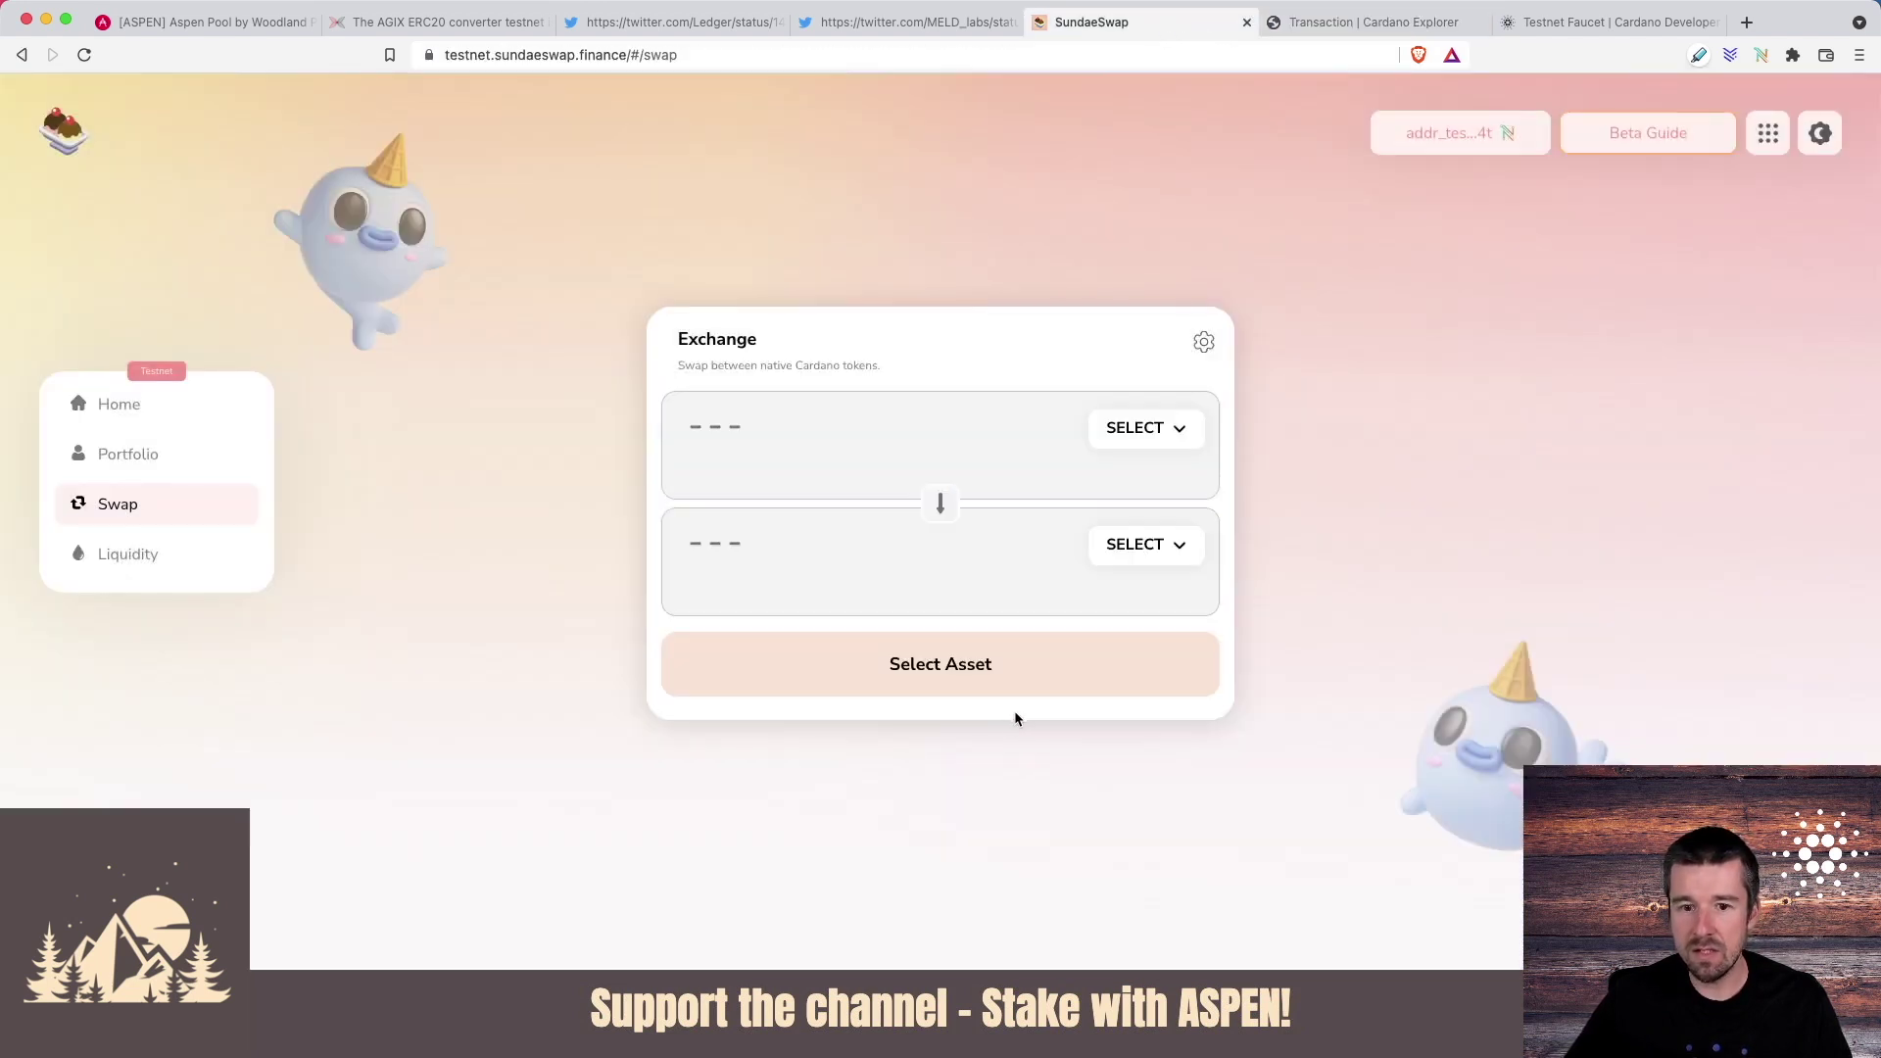
Check the submitted and pending transactions in SundaeSwap, then look at the swap's confirmations in the Cardano Explorer and return.
left_click(1457, 133)
left_click(1465, 257)
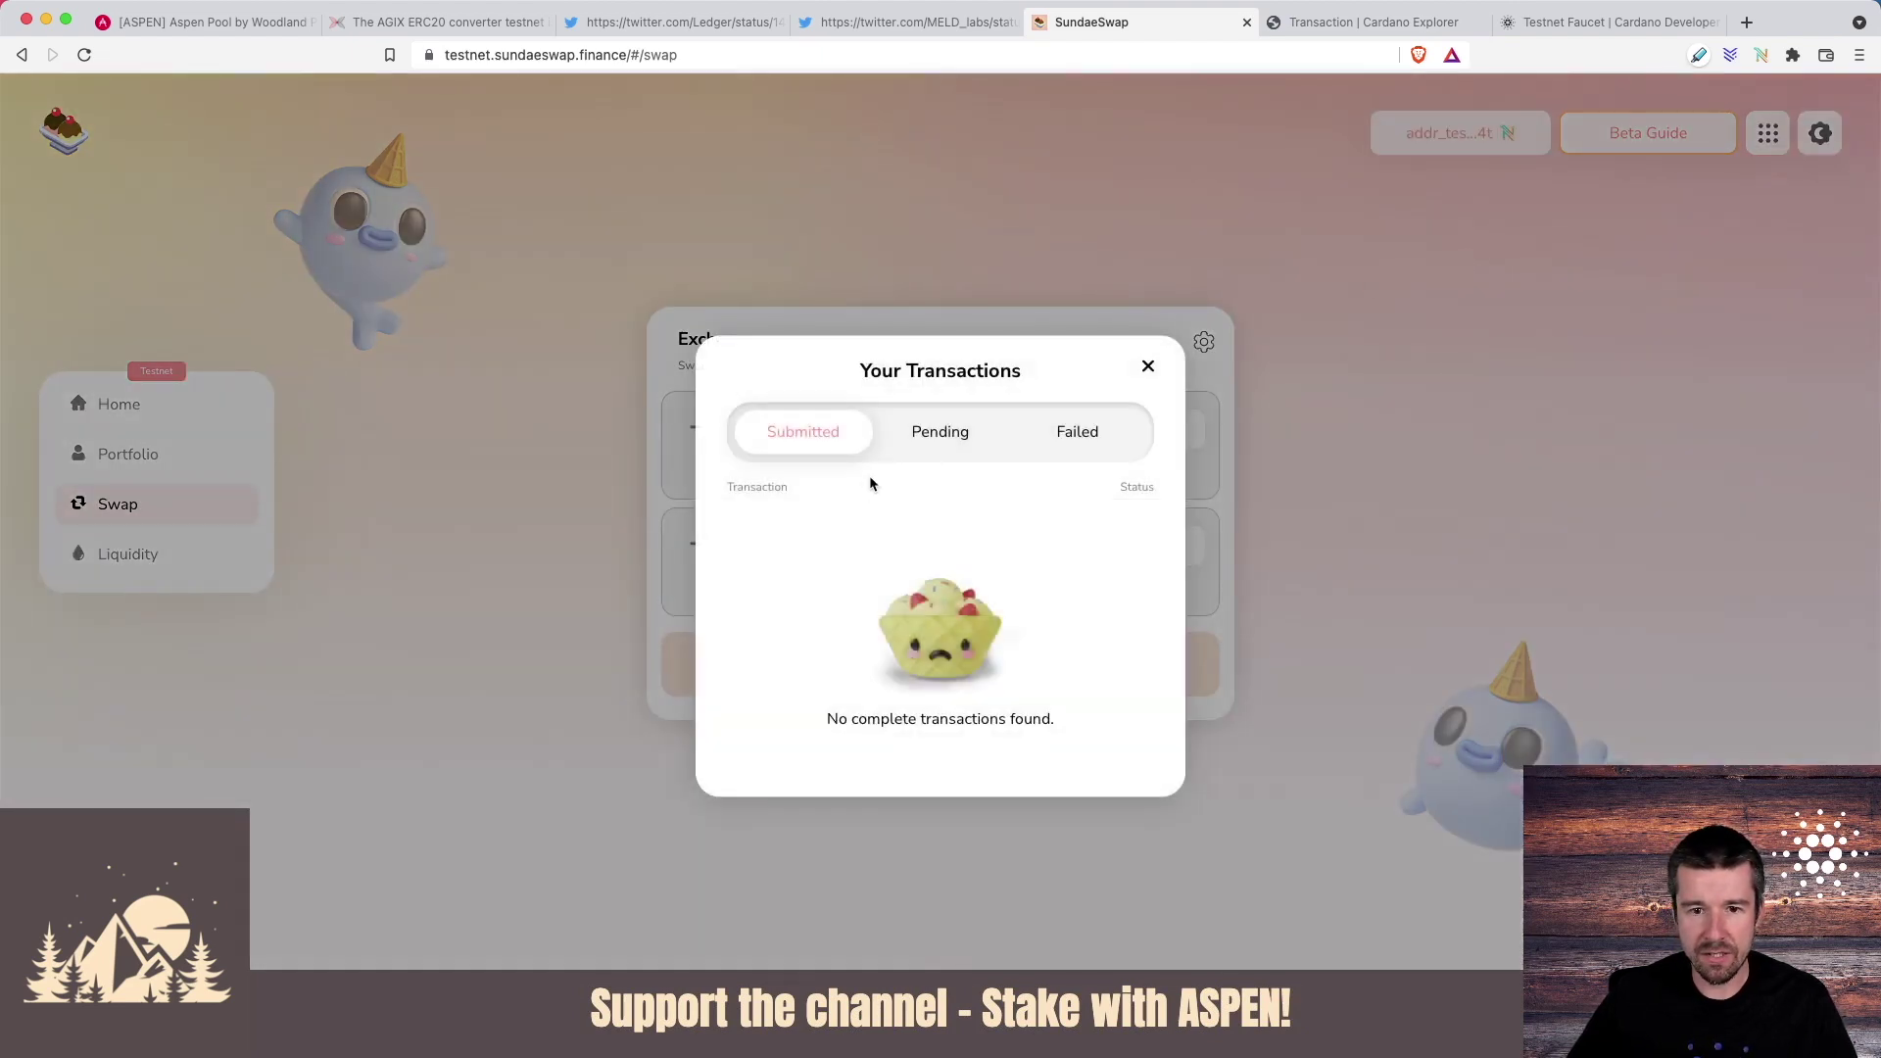
left_click(925, 432)
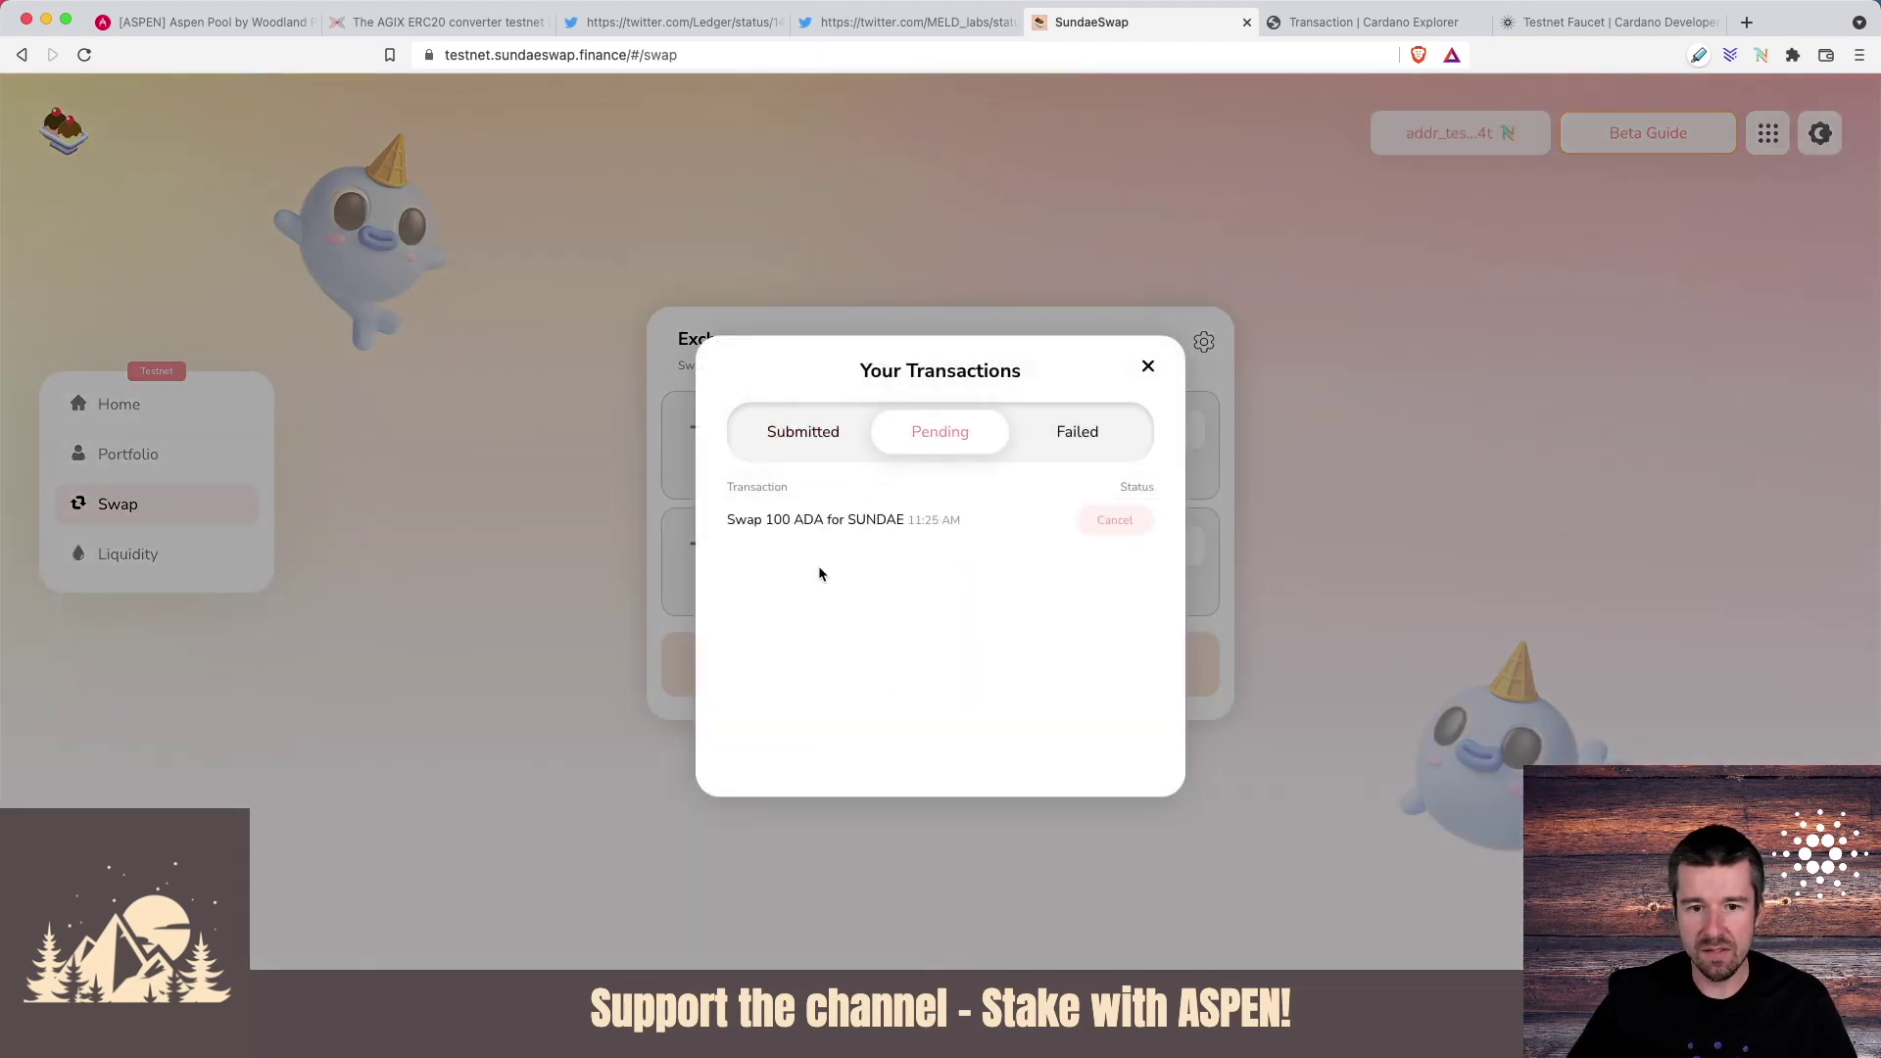
left_click(1328, 21)
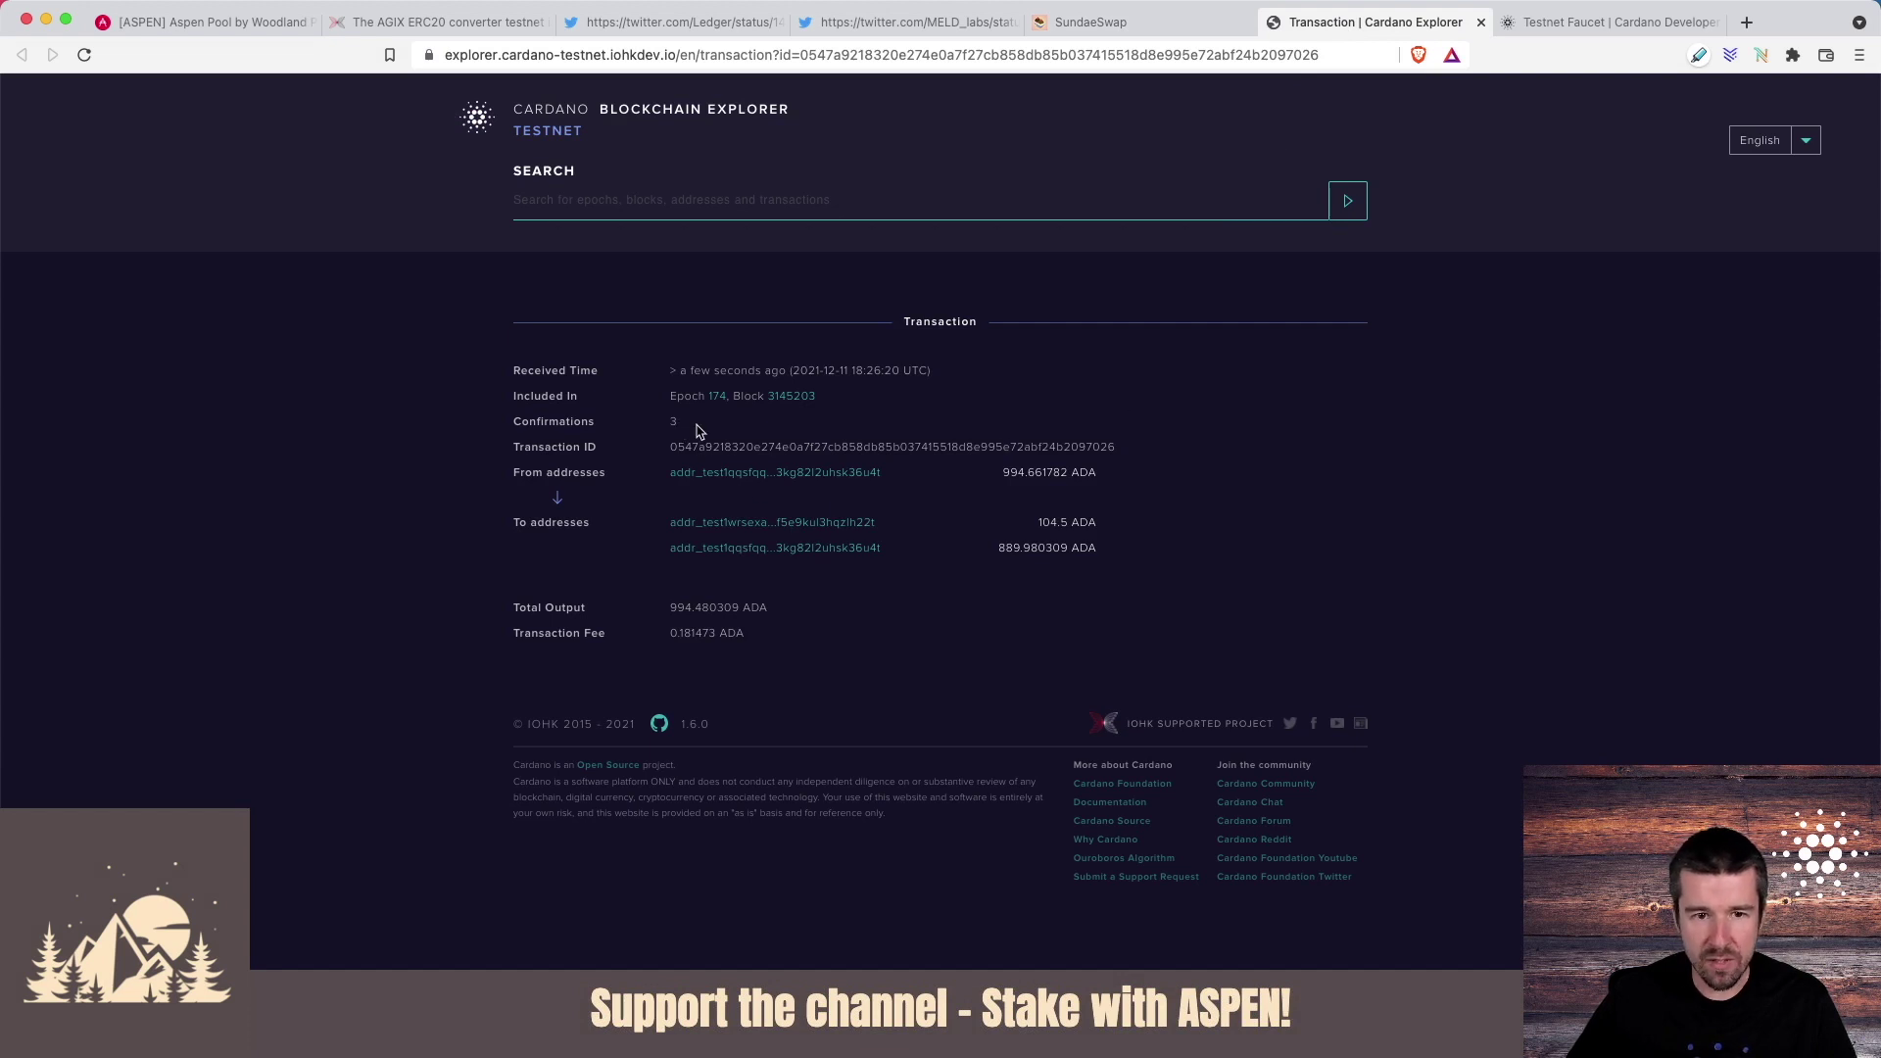
left_click(1090, 22)
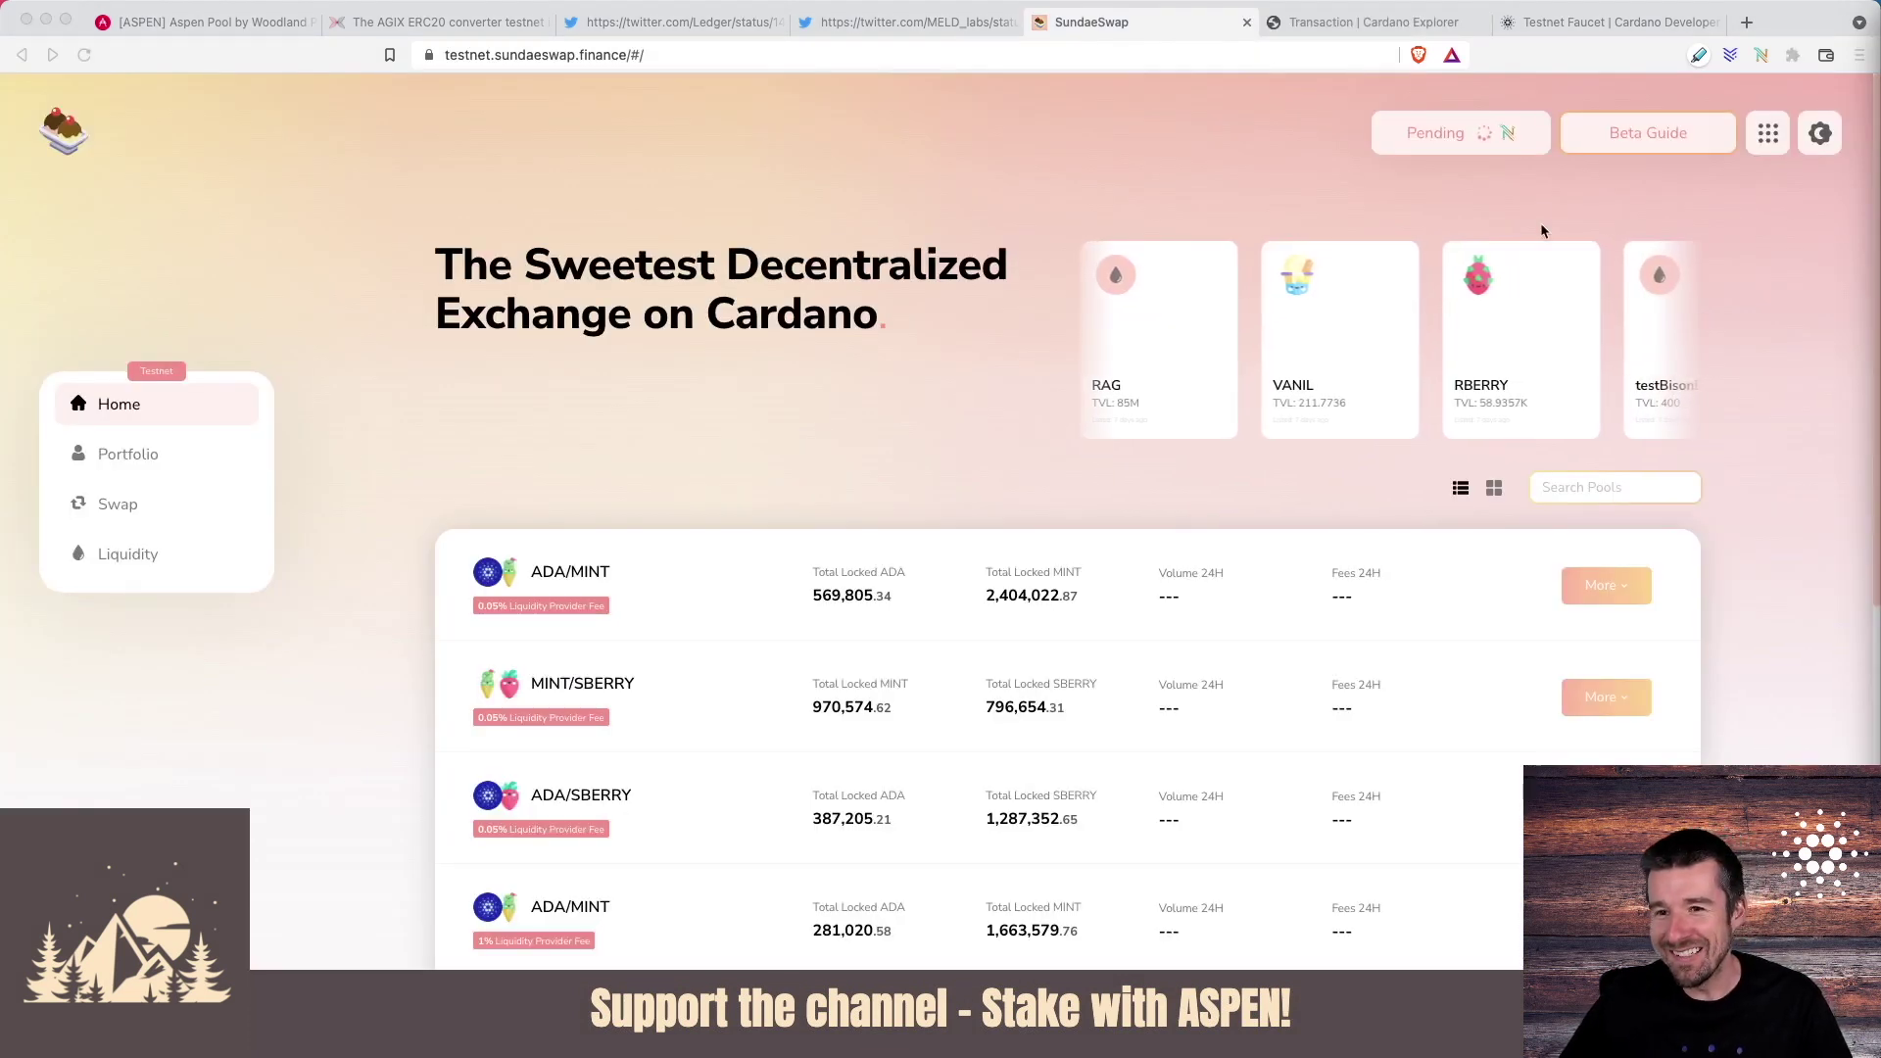
Reopen the SundaeSwap transactions list and compare the pending swaps with the submitted ones.
left_click(1458, 135)
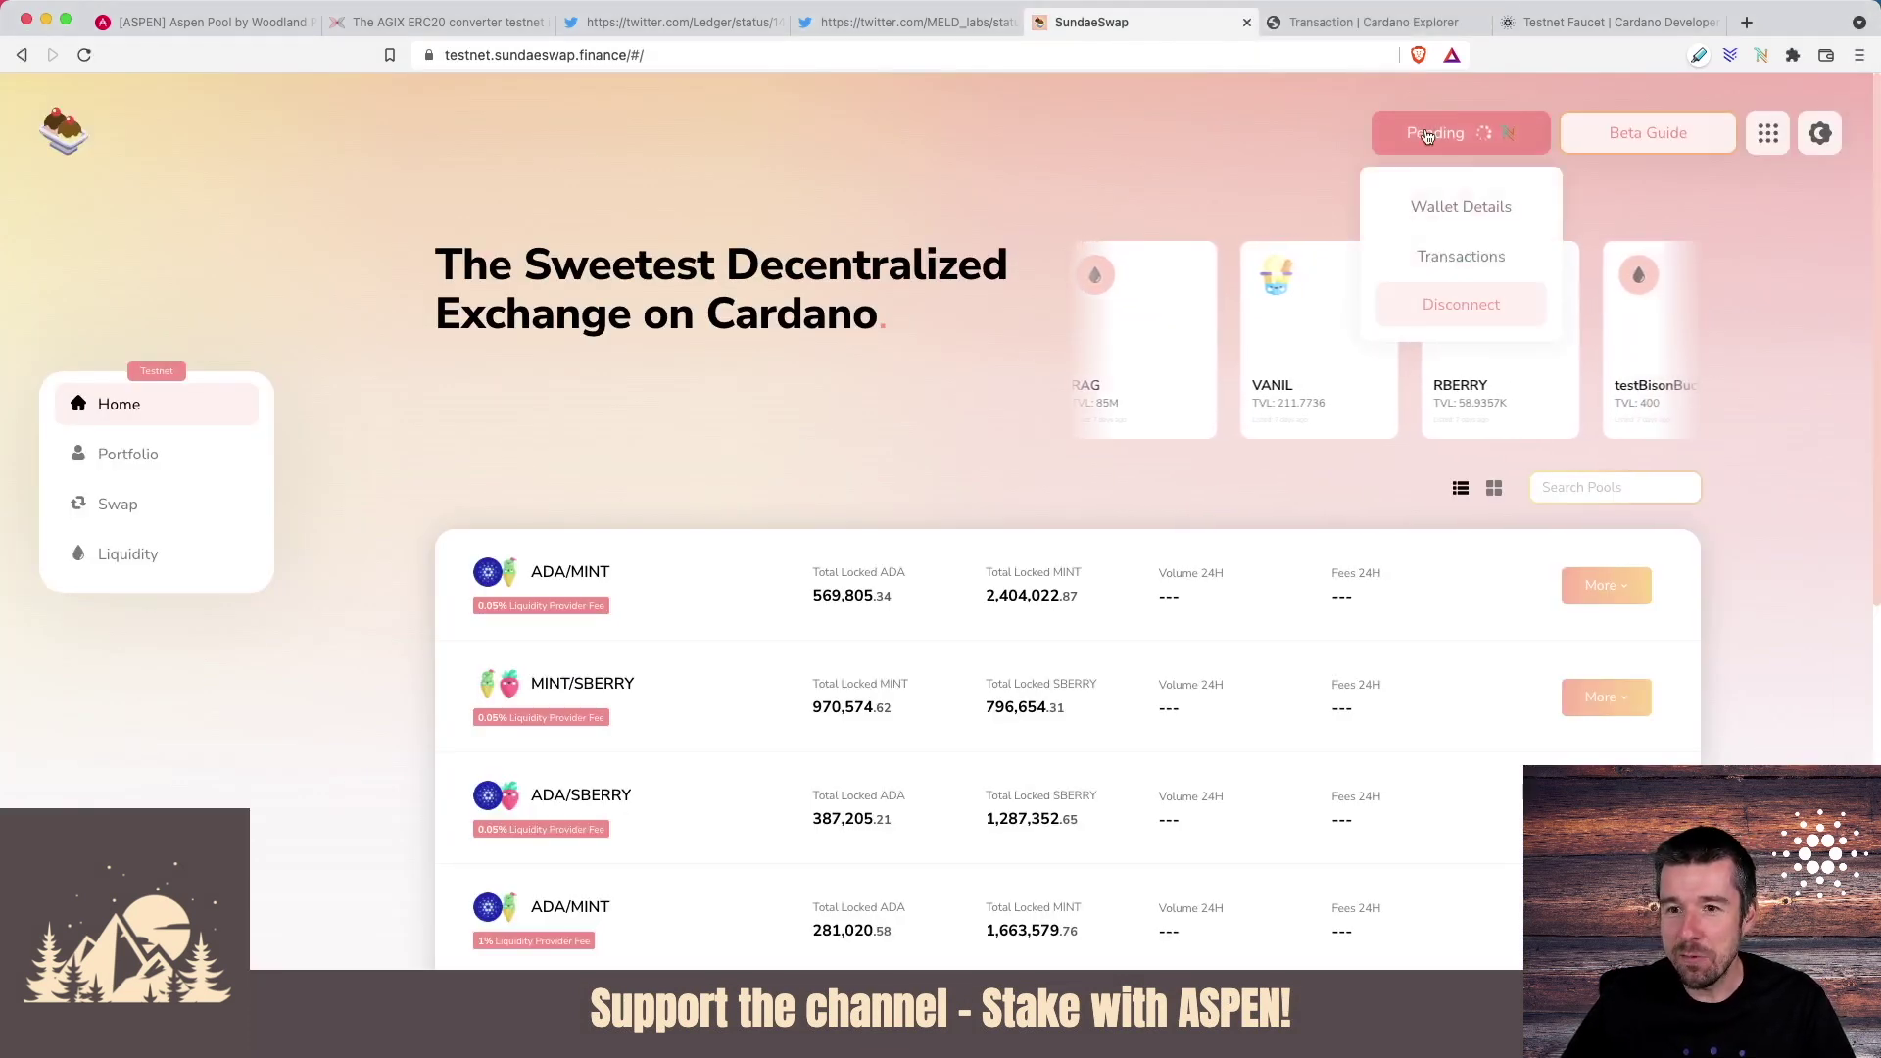
left_click(1462, 255)
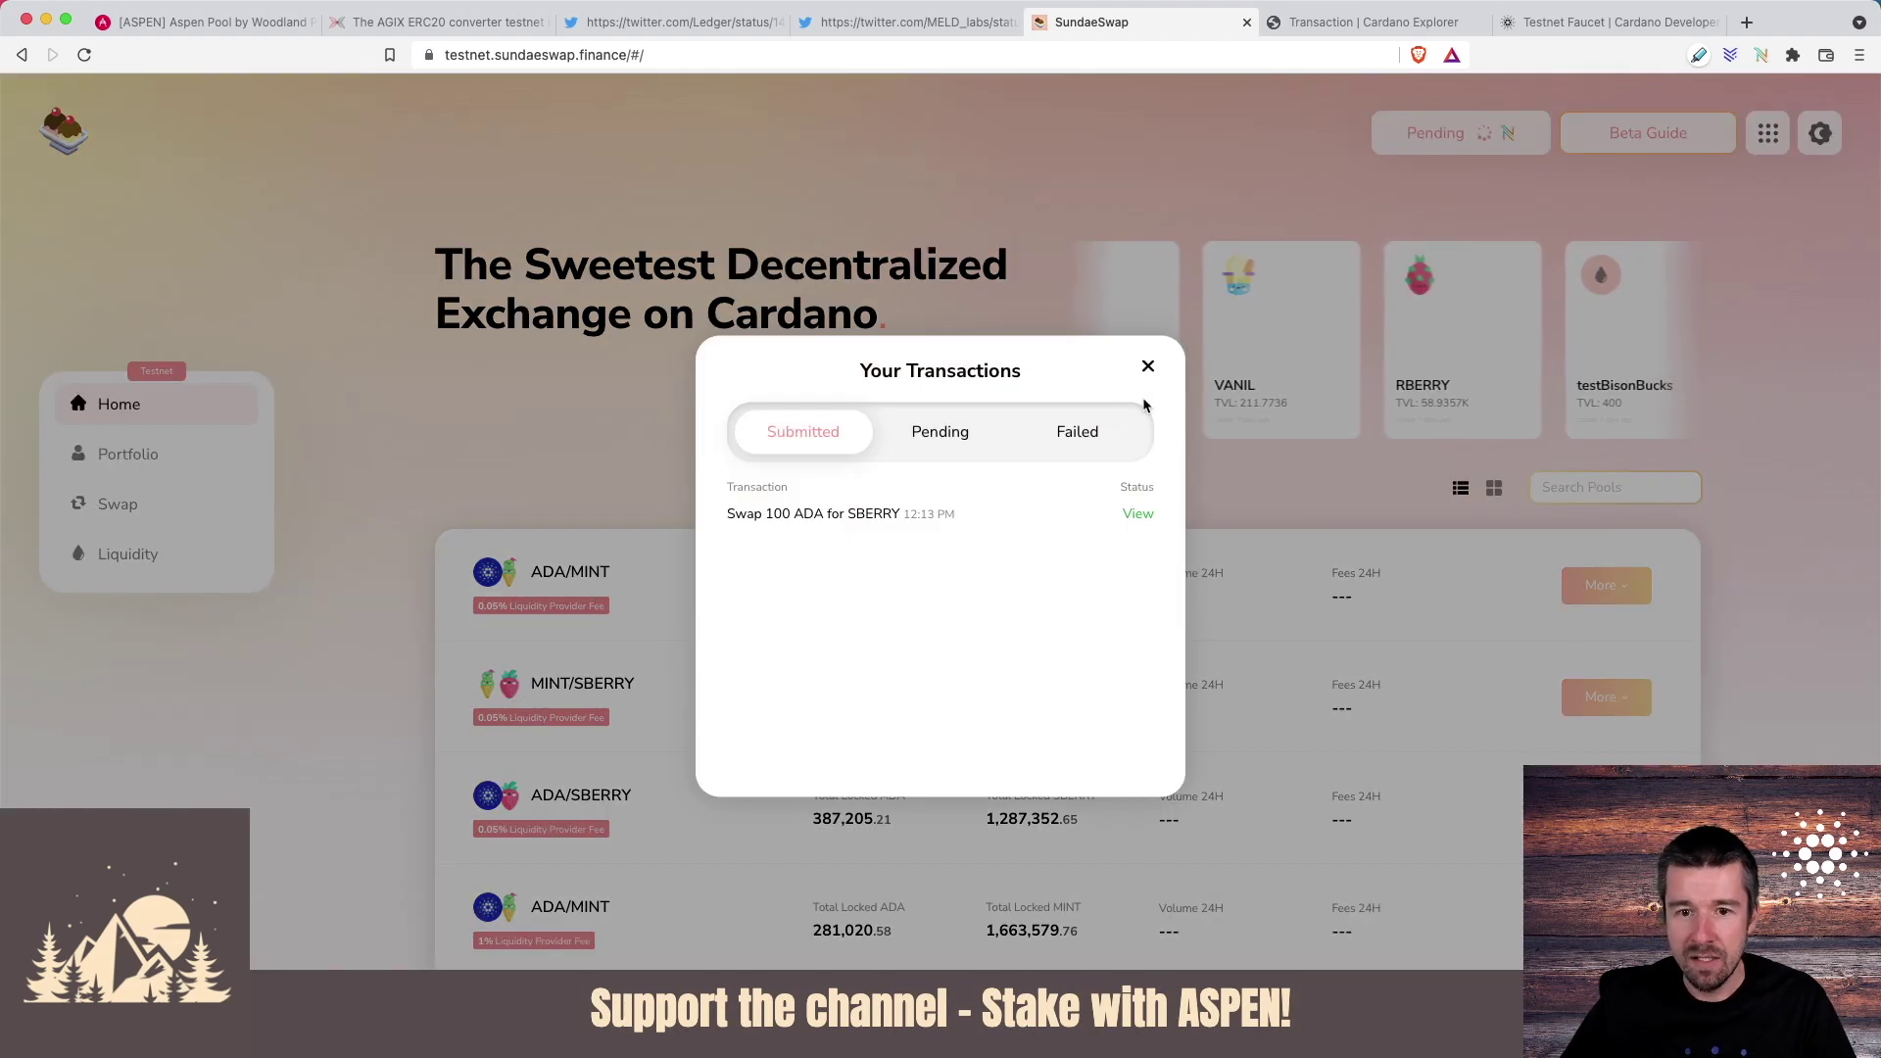
left_click(952, 437)
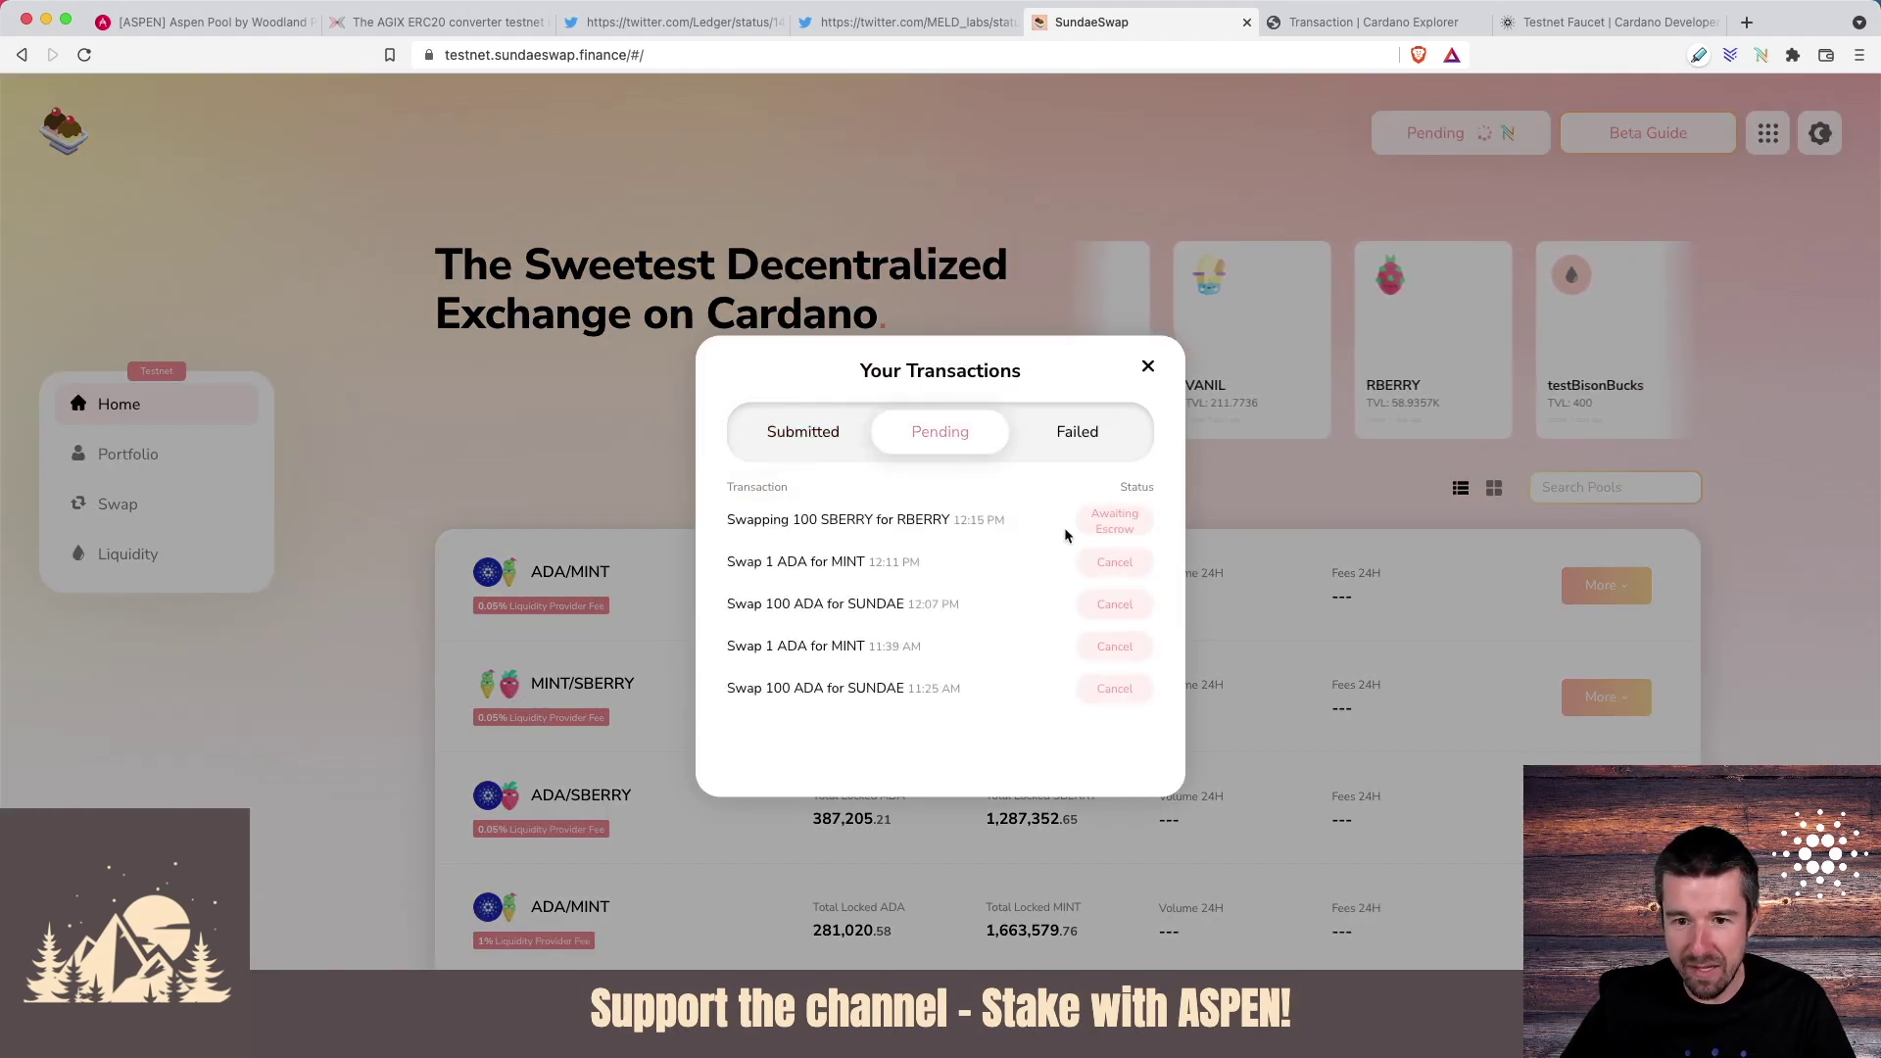
left_click(823, 437)
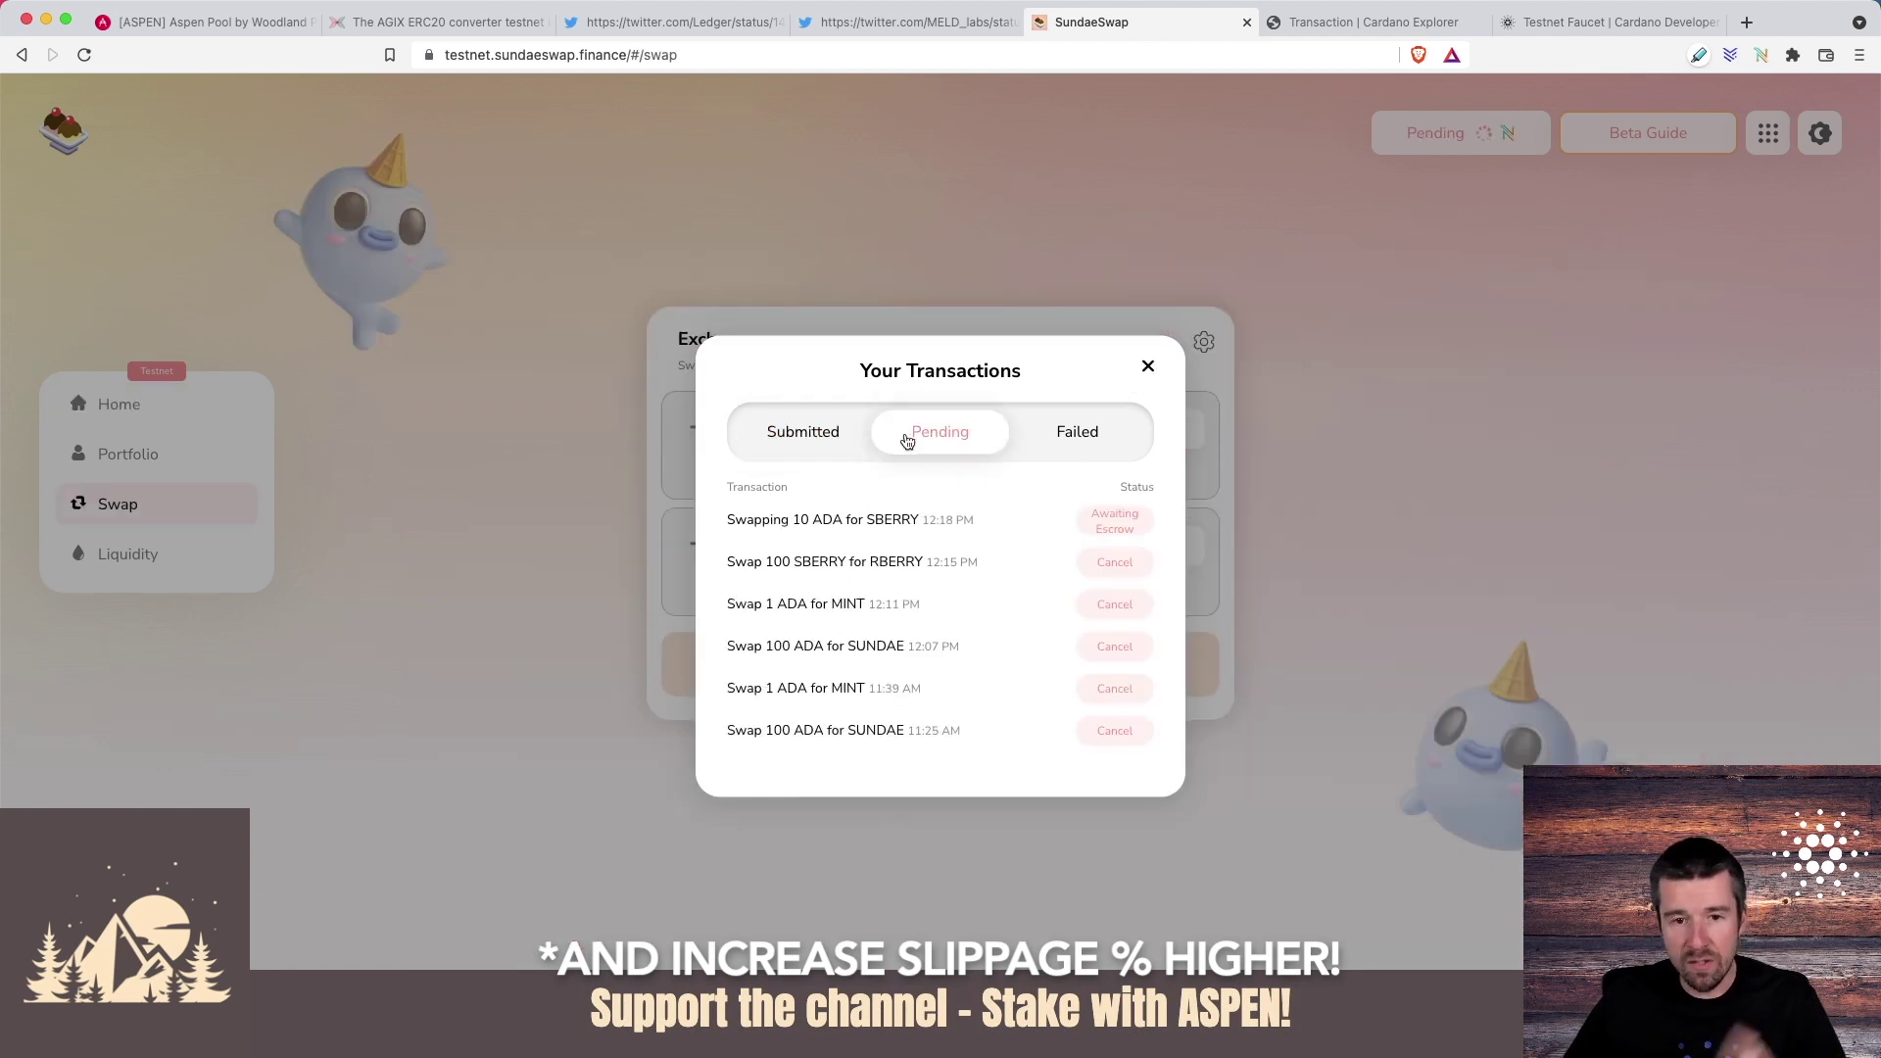
left_click_drag(841, 519, 991, 513)
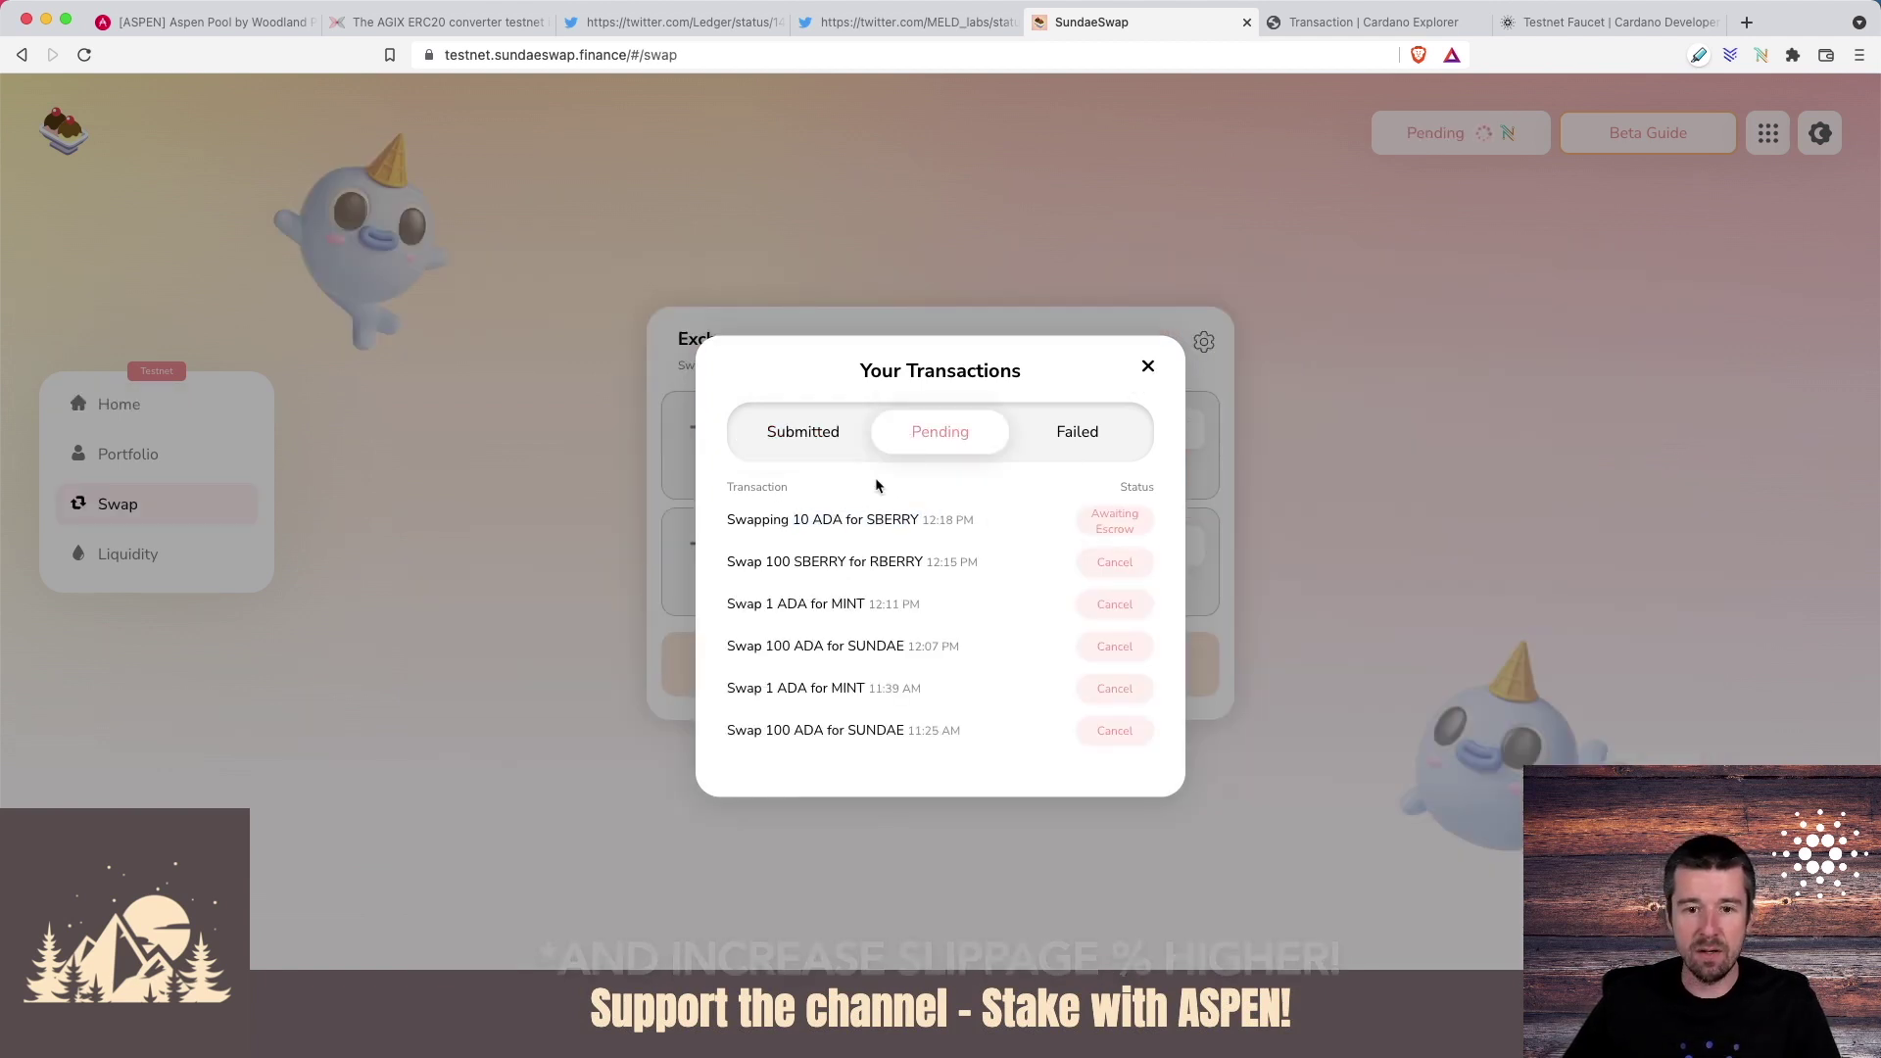
left_click(835, 441)
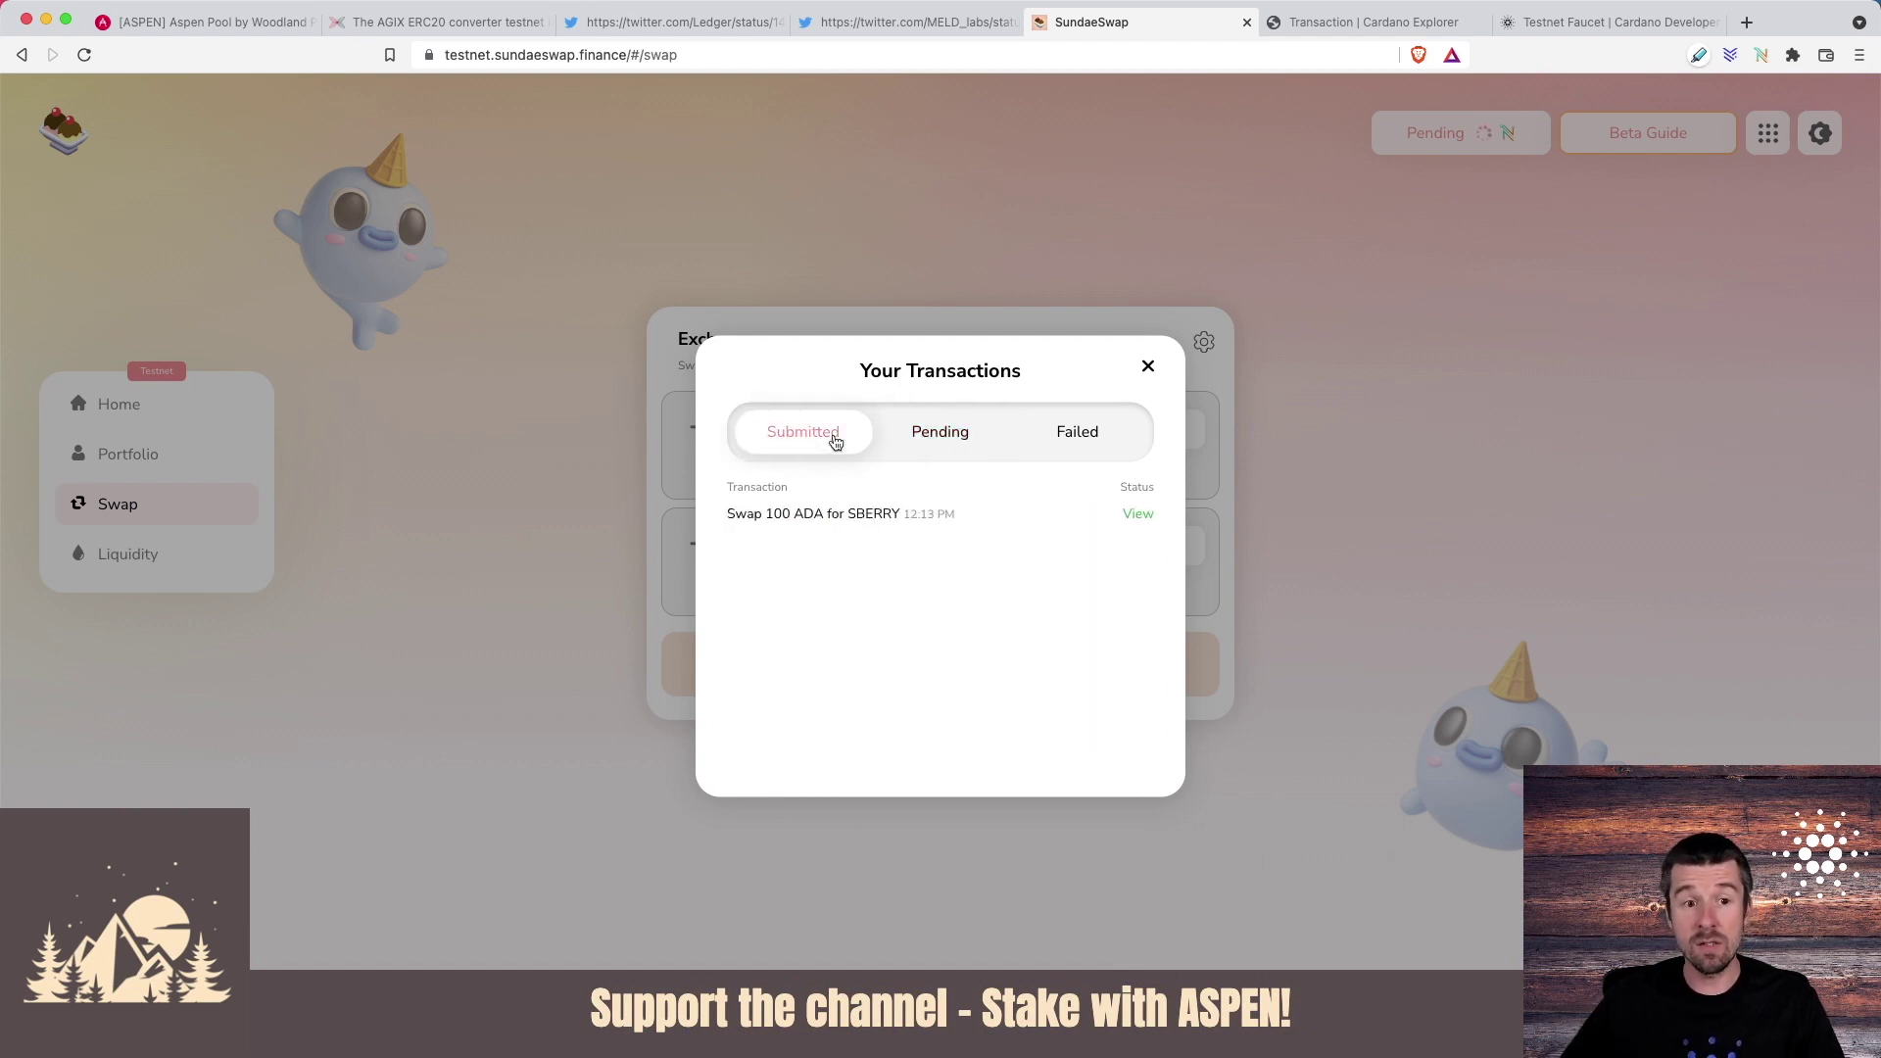